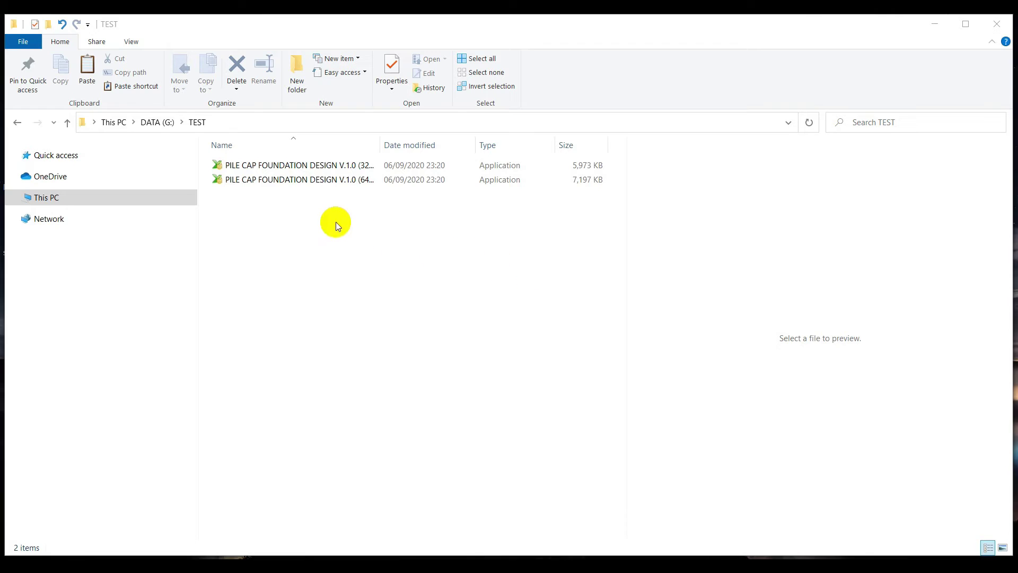
Launch the 32-bit PILE CAP FOUNDATION DESIGN file and load the Original Workbook, not the last save.
{"action": "double_click", "coordinate": [311, 164]}
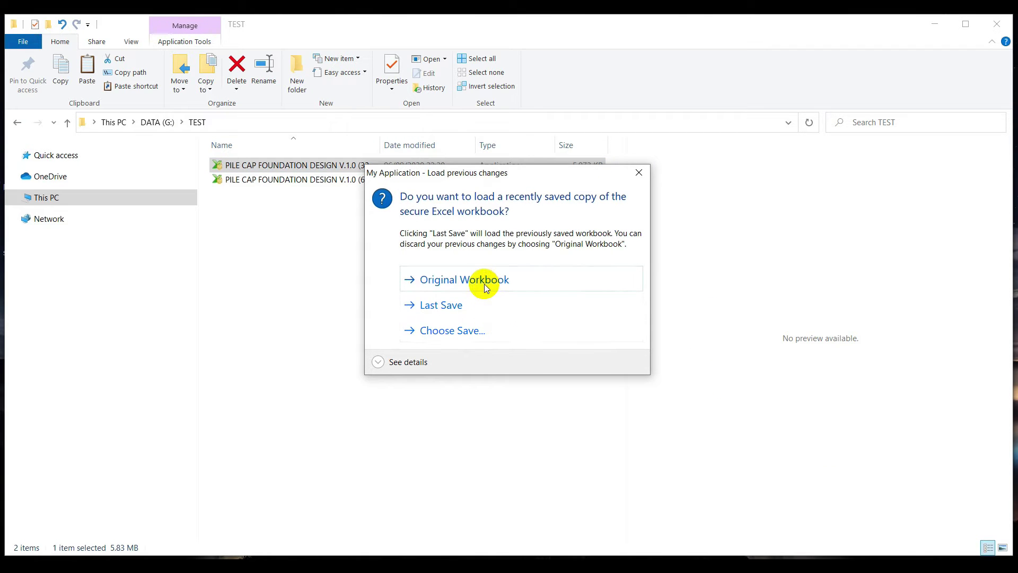
{"action": "left_click", "coordinate": [485, 285]}
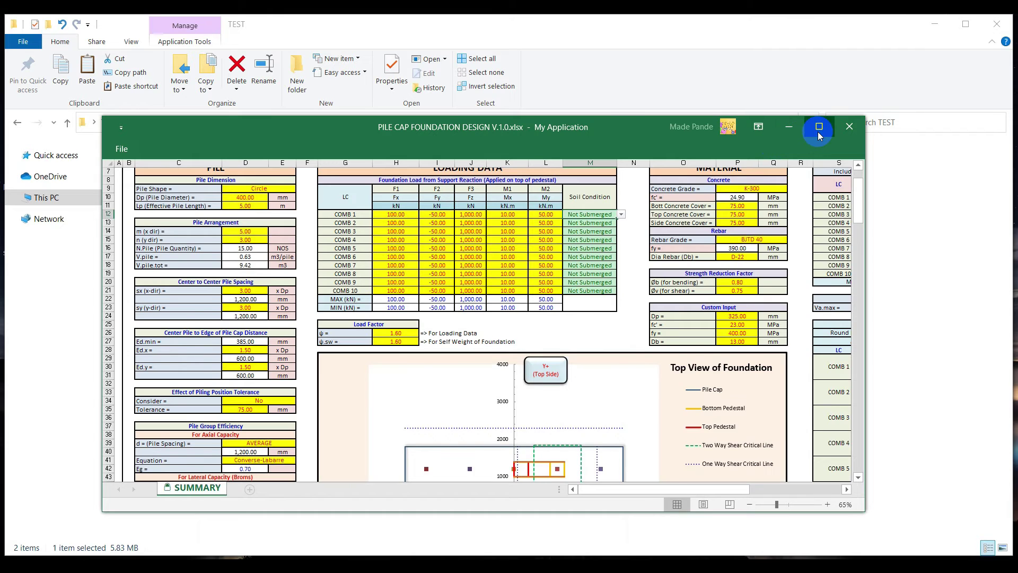
Maximize the workbook and set Pile Shape in D9 to Square.
{"action": "left_click", "coordinate": [819, 126]}
{"action": "scroll", "coordinate": [220, 152], "scroll_direction": "up", "scroll_amount": 2}
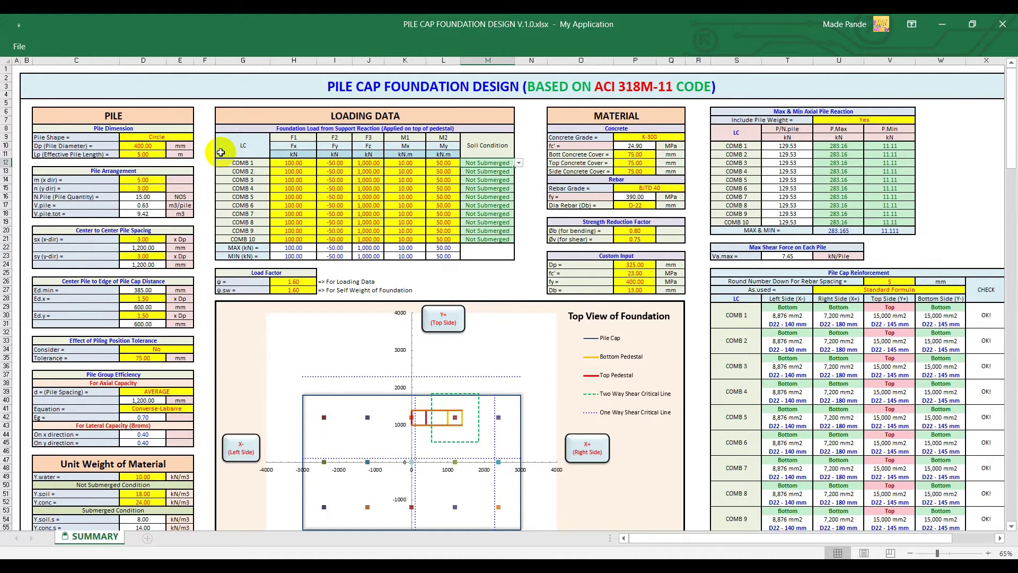
{"action": "left_click", "coordinate": [191, 137]}
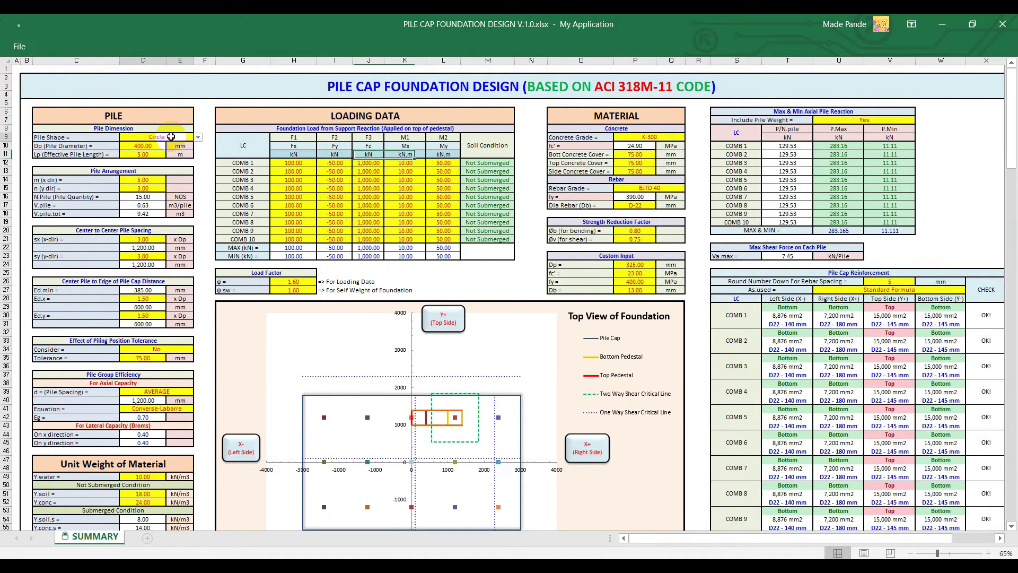
{"action": "left_click", "coordinate": [197, 137]}
{"action": "left_click", "coordinate": [191, 151]}
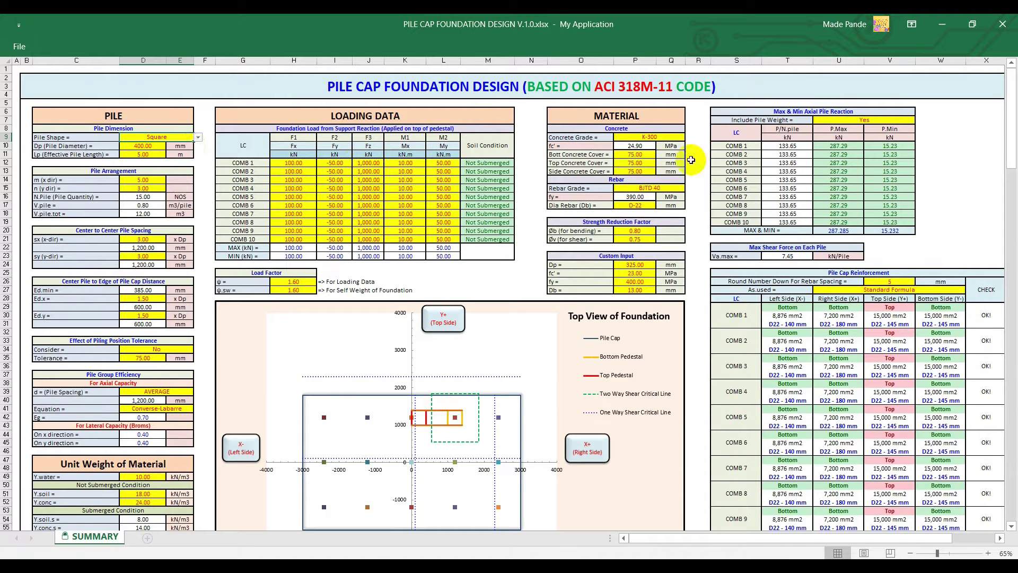
Set pile diameter Dp in D10 to 600 mm, after briefly trying 1000 mm.
{"action": "left_click", "coordinate": [154, 148]}
{"action": "left_click", "coordinate": [170, 146]}
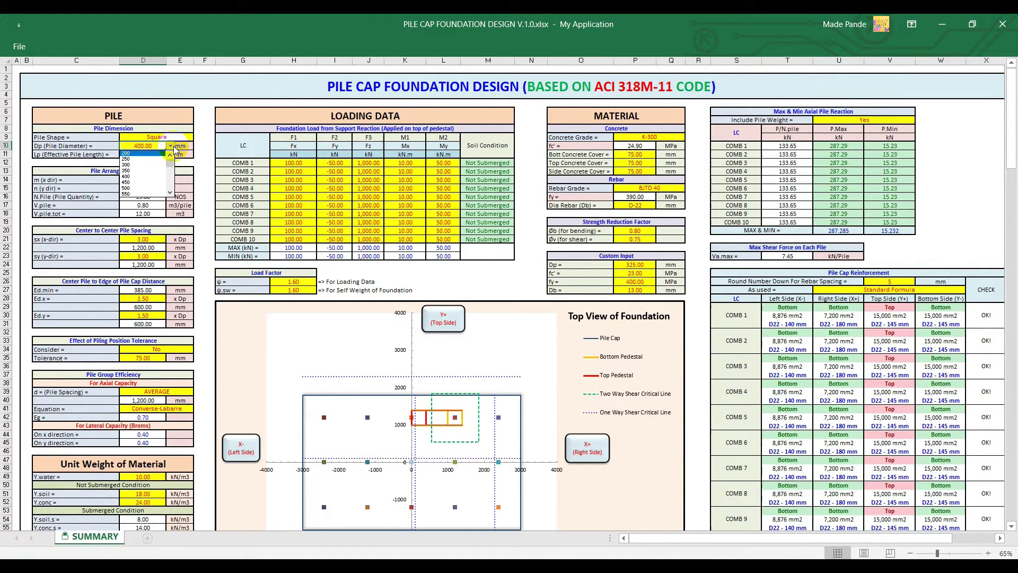
{"action": "left_click_drag", "start_coordinate": [170, 186], "coordinate": [168, 179]}
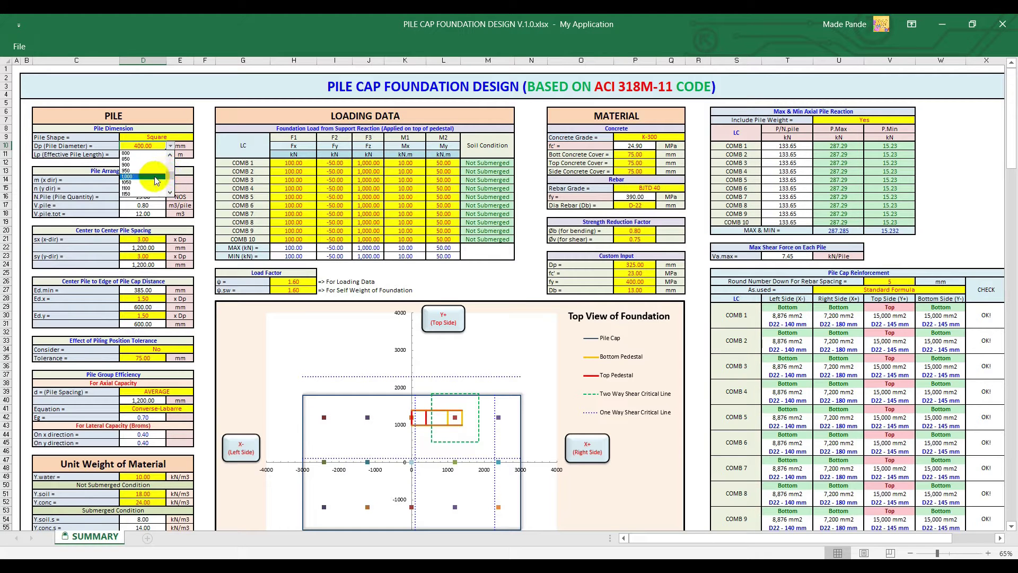
{"action": "left_click", "coordinate": [154, 180]}
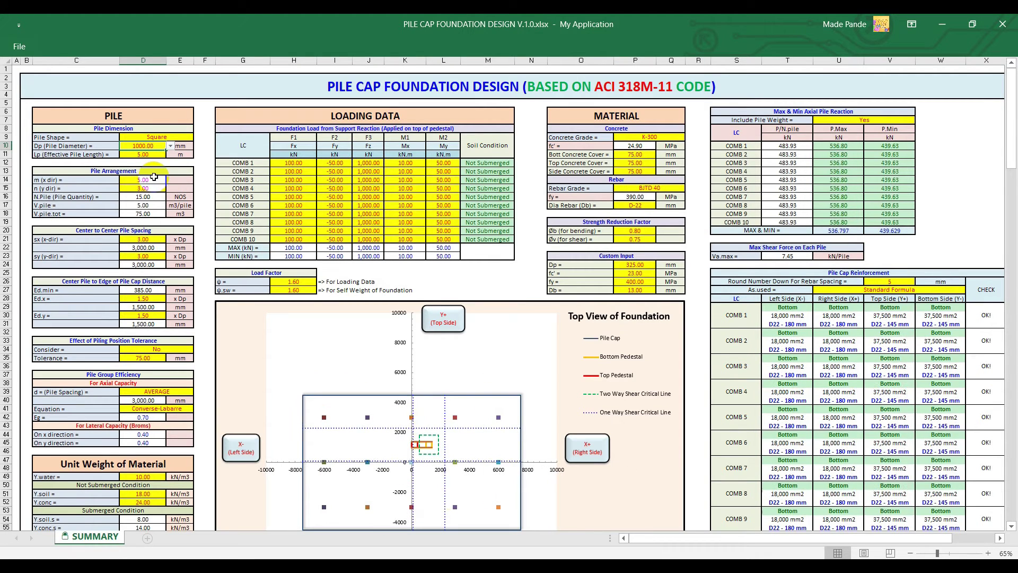
{"action": "left_click", "coordinate": [171, 146]}
{"action": "left_click_drag", "start_coordinate": [171, 166], "coordinate": [171, 175]}
{"action": "left_click", "coordinate": [158, 175]}
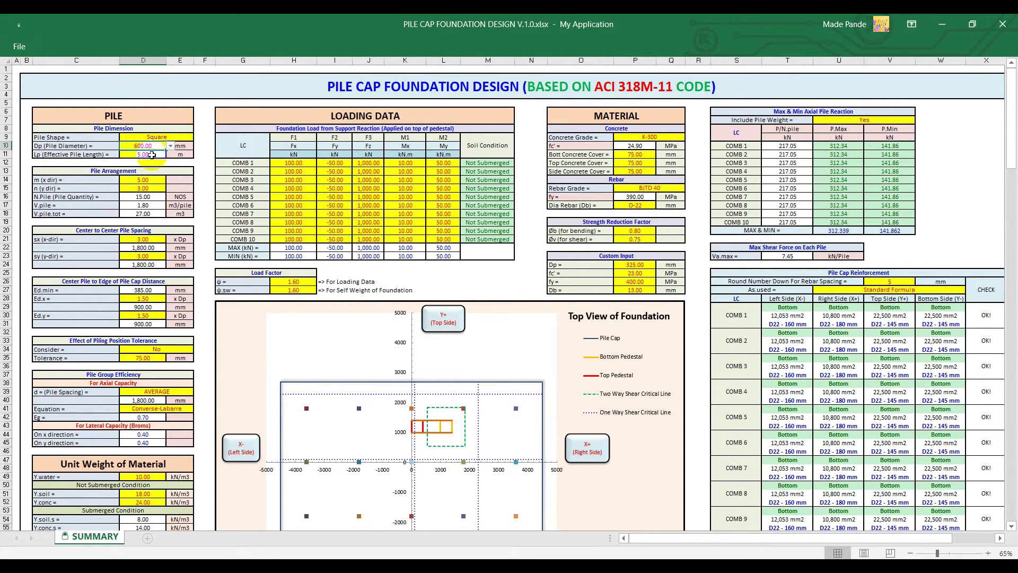
Set the x-direction pile count m to 6, after trying 3 and 1.
{"action": "left_click", "coordinate": [147, 179]}
{"action": "left_click", "coordinate": [170, 180]}
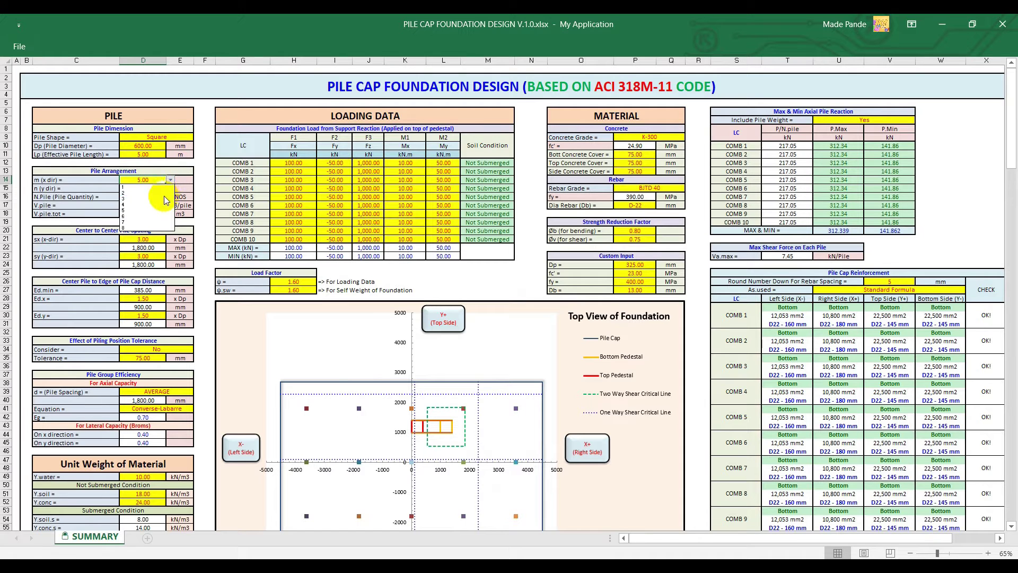
{"action": "left_click", "coordinate": [166, 199]}
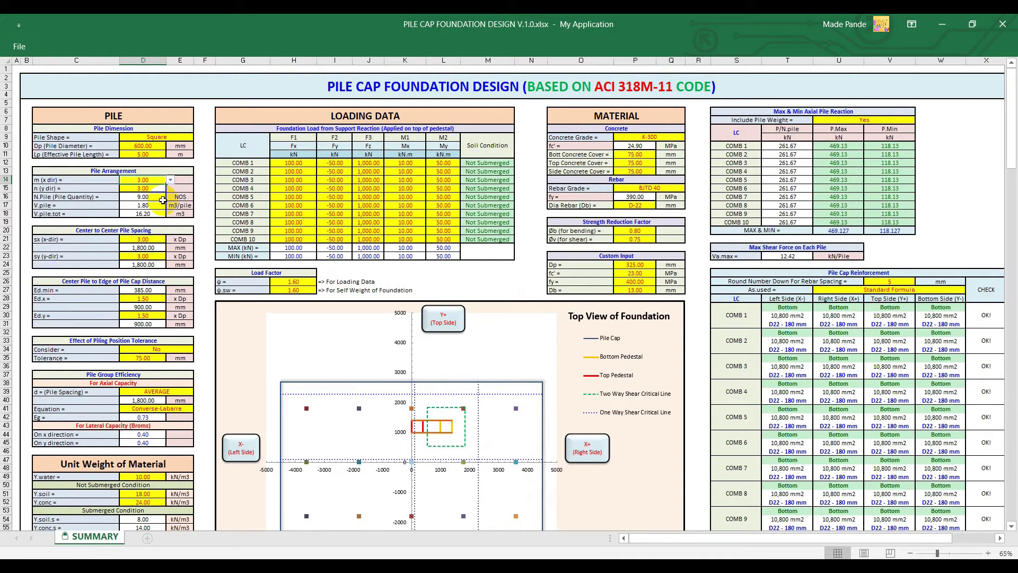
{"action": "type", "text": "1"}
{"action": "key", "text": "Return"}
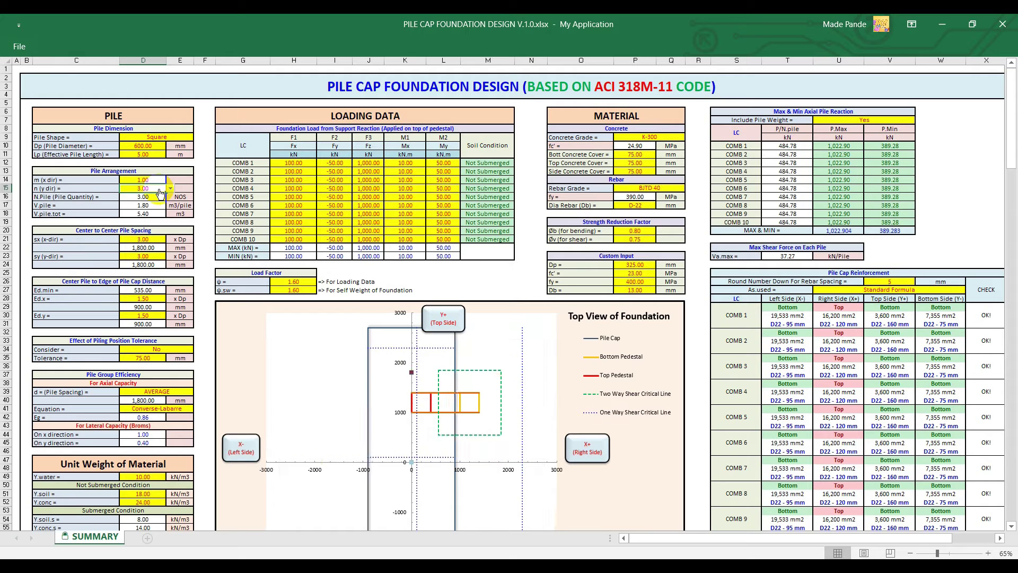
{"action": "left_click", "coordinate": [154, 180]}
{"action": "left_click", "coordinate": [170, 180]}
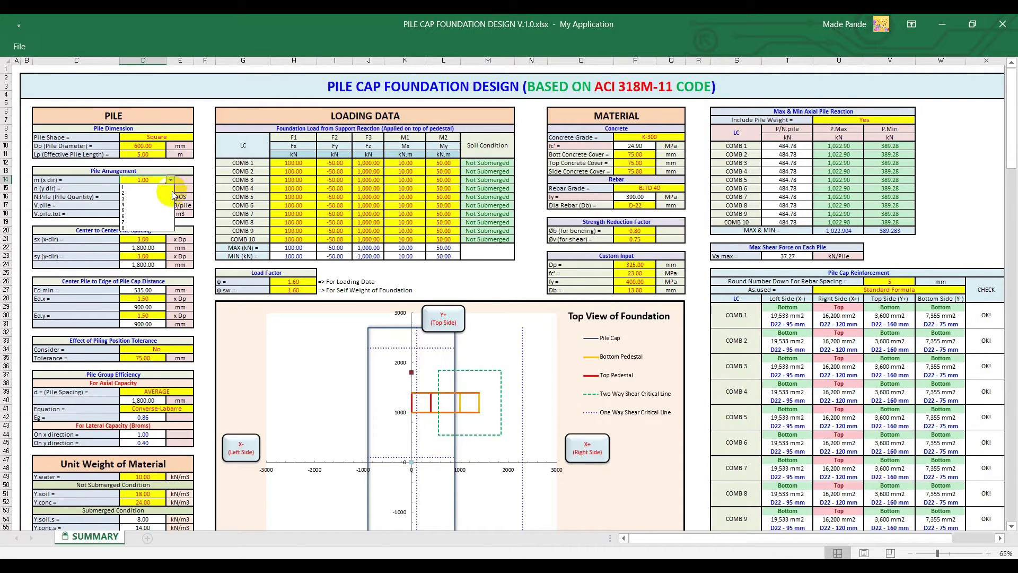
{"action": "left_click", "coordinate": [160, 217]}
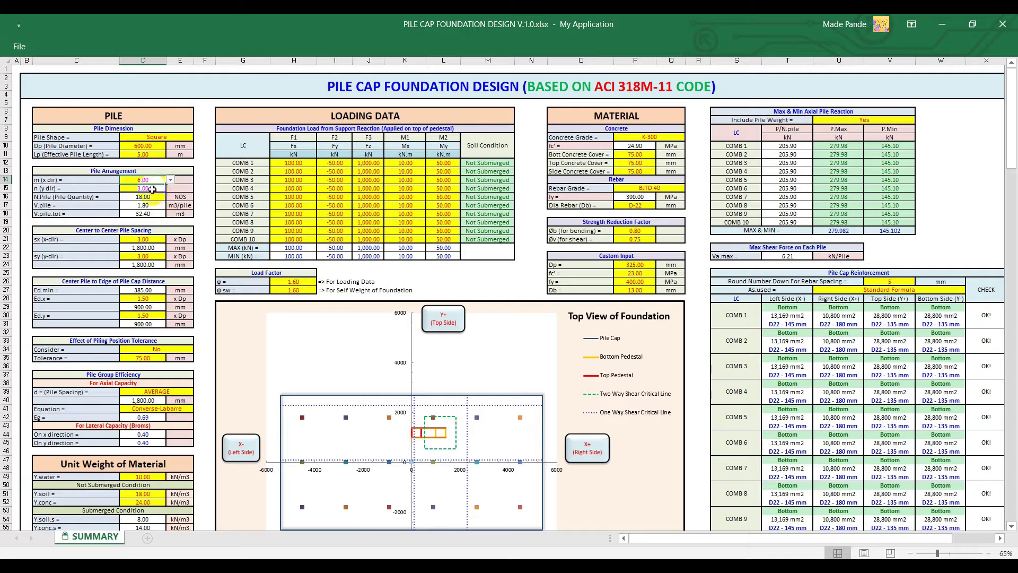
Set the y-direction pile count n to 6 from its dropdown.
{"action": "left_click", "coordinate": [152, 189]}
{"action": "left_click", "coordinate": [170, 188]}
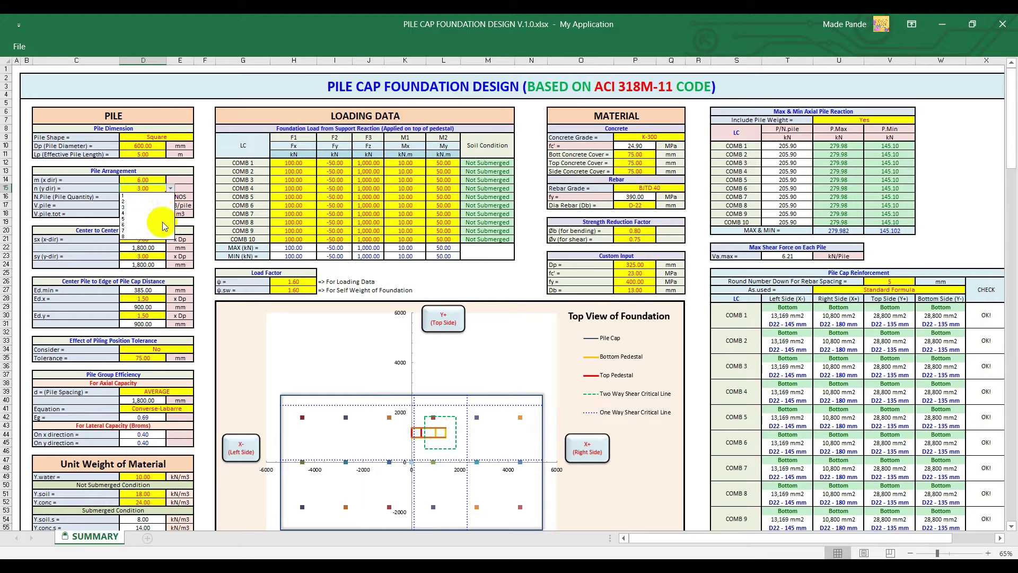
{"action": "left_click", "coordinate": [159, 218]}
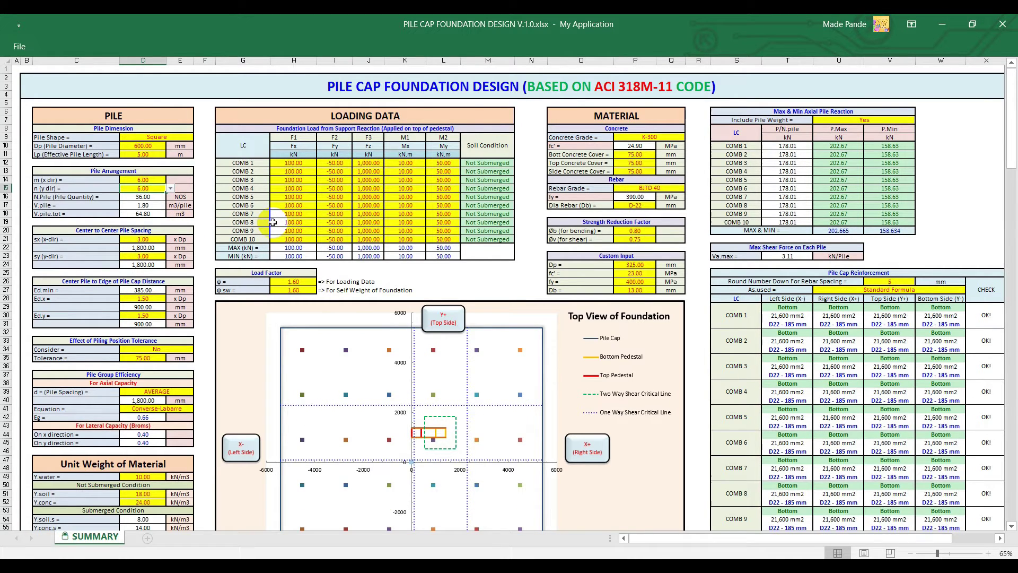
{"action": "left_click", "coordinate": [155, 239]}
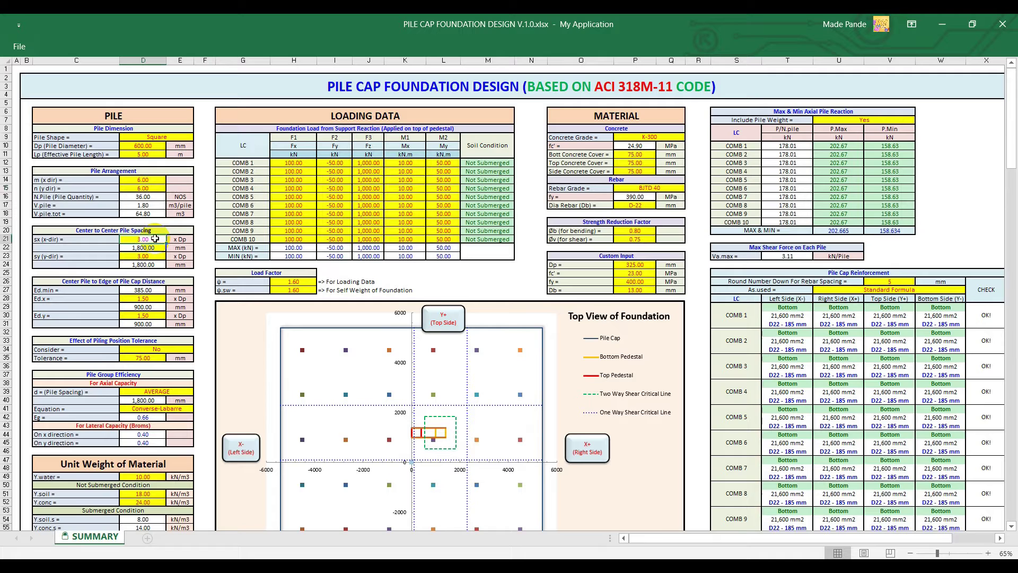
{"action": "type", "text": "4"}
{"action": "key", "text": "Return"}
{"action": "left_click", "coordinate": [155, 239]}
{"action": "type", "text": "6"}
{"action": "key", "text": "Return"}
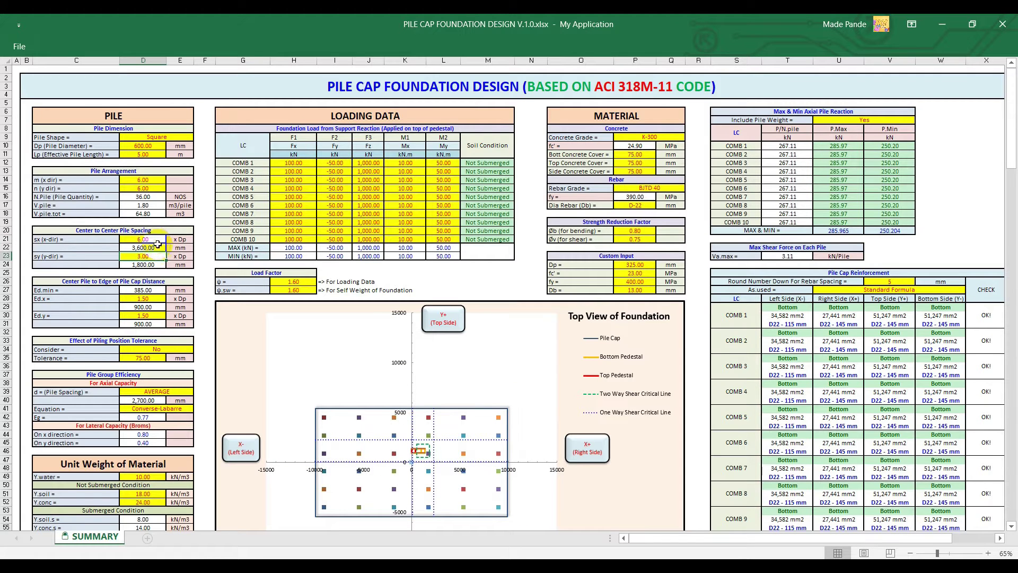
{"action": "type", "text": "6"}
{"action": "key", "text": "Return"}
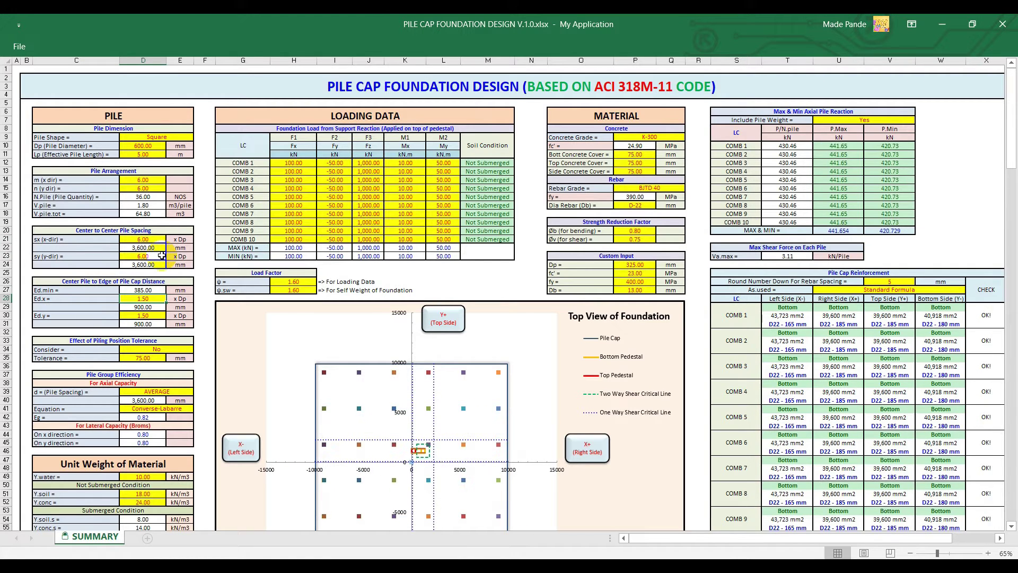
{"action": "scroll", "coordinate": [162, 256], "scroll_direction": "down", "scroll_amount": 1}
{"action": "left_click", "coordinate": [151, 213]}
{"action": "type", "text": "3"}
{"action": "left_click", "coordinate": [152, 232]}
{"action": "type", "text": "3"}
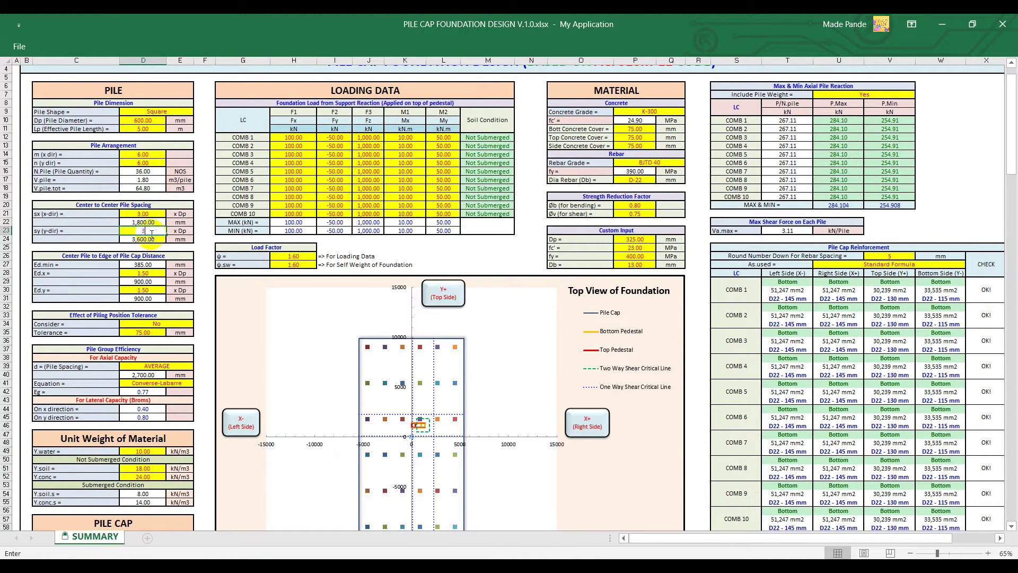
{"action": "left_click", "coordinate": [152, 274]}
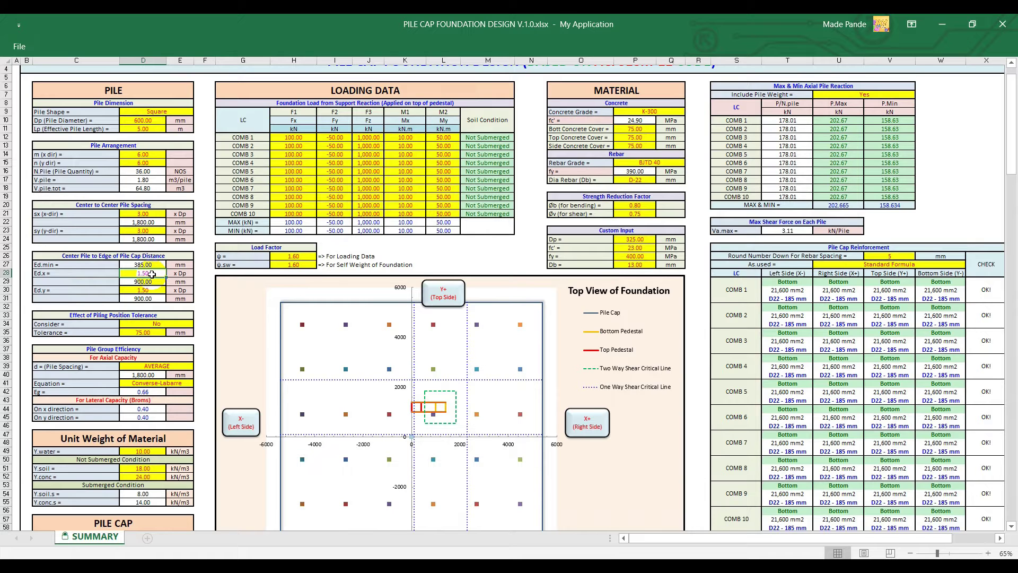
Enter 2 Dp for both edge distances Ed.x and Ed.y.
{"action": "type", "text": "2"}
{"action": "key", "text": "Return"}
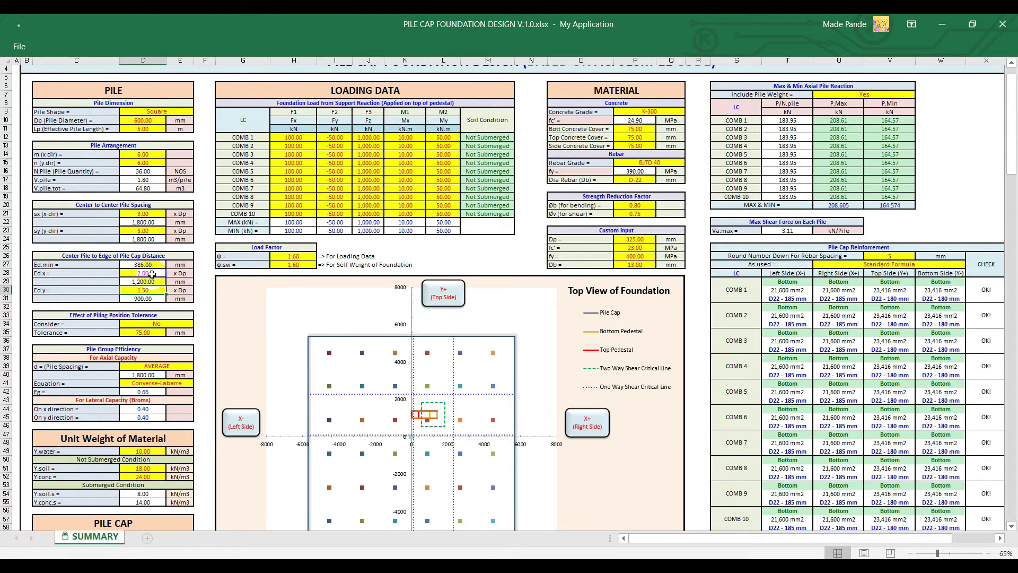
{"action": "type", "text": "2"}
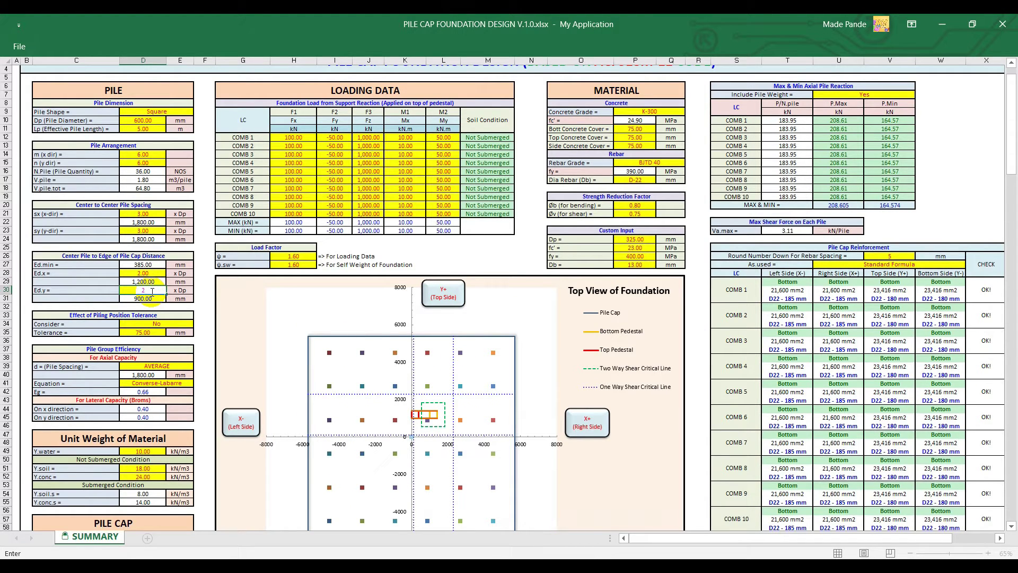
{"action": "key", "text": "Return"}
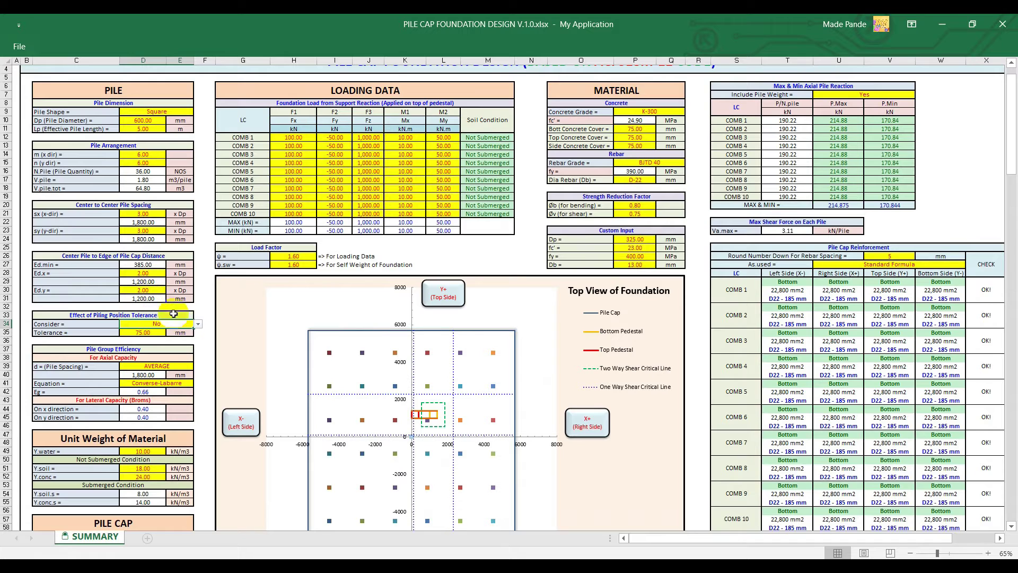
Switch piling tolerance Consider to Yes, then back to No.
{"action": "left_click", "coordinate": [196, 324]}
{"action": "left_click", "coordinate": [193, 333]}
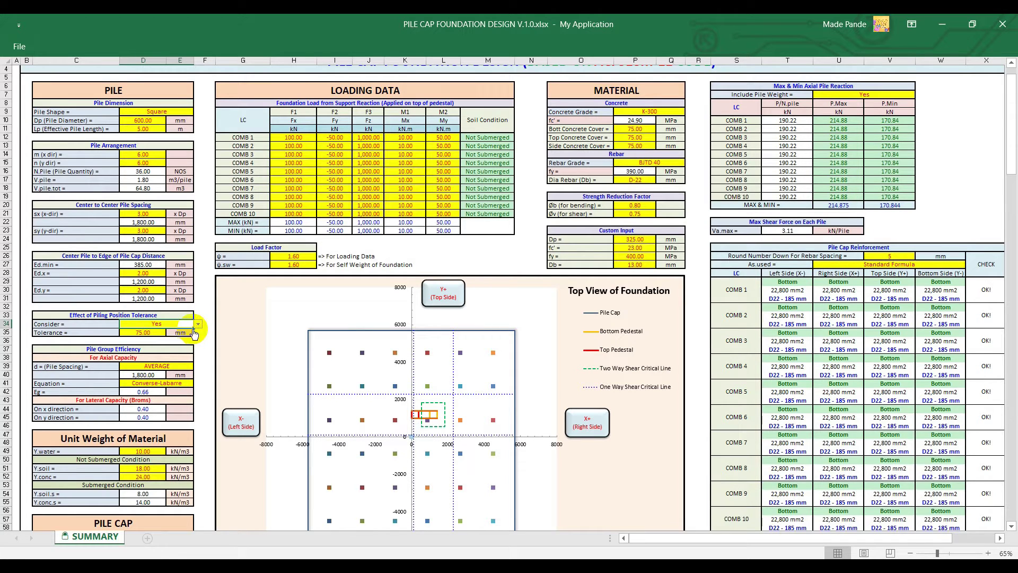
{"action": "left_click", "coordinate": [197, 324]}
{"action": "left_click", "coordinate": [191, 341]}
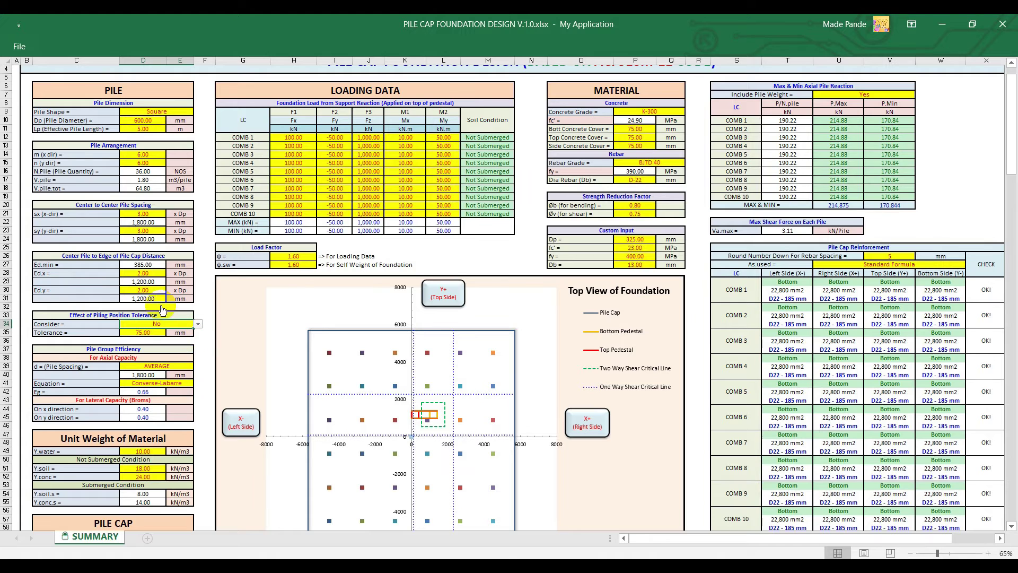
{"action": "scroll", "coordinate": [152, 284], "scroll_direction": "down", "scroll_amount": 2}
Try MAX, then MIN, as the pile spacing basis for group efficiency.
{"action": "left_click", "coordinate": [153, 284]}
{"action": "left_click", "coordinate": [169, 316]}
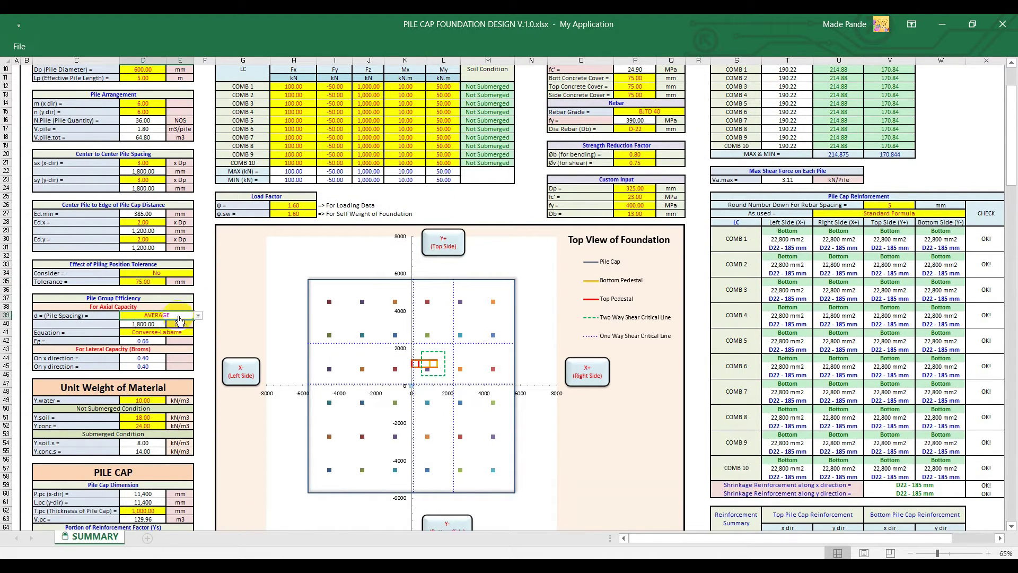
{"action": "left_click", "coordinate": [197, 316]}
{"action": "left_click", "coordinate": [191, 324]}
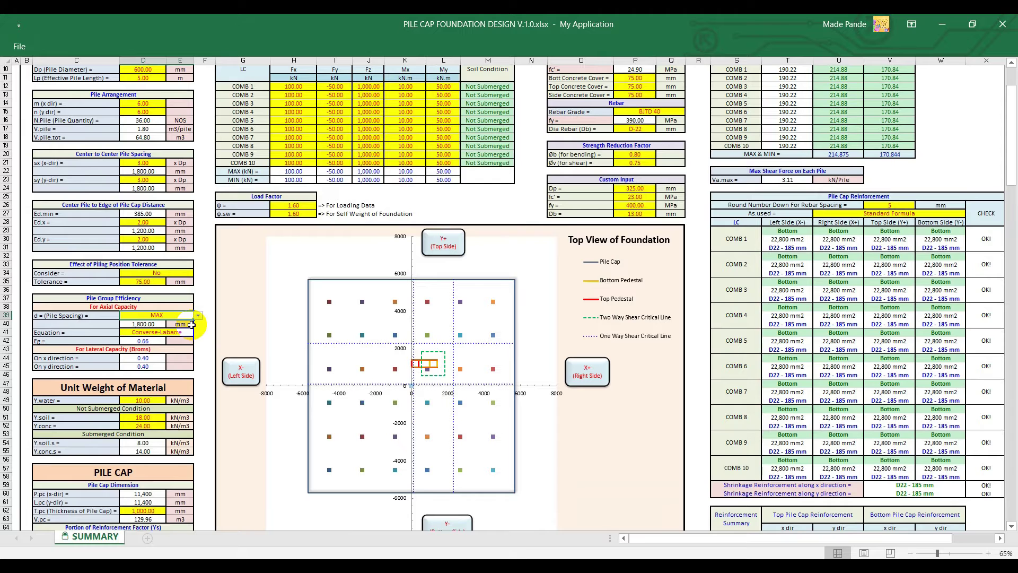
{"action": "left_click", "coordinate": [197, 317]}
{"action": "left_click", "coordinate": [194, 330]}
Set the x-direction pile spacing in D21 to 5.00 Dp.
{"action": "left_click", "coordinate": [152, 166]}
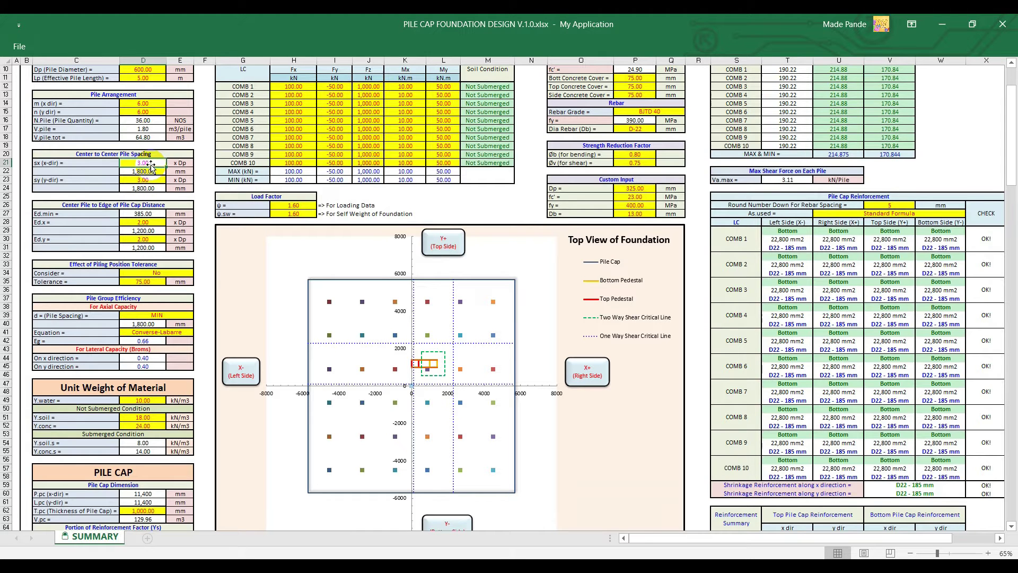
{"action": "type", "text": "5"}
{"action": "key", "text": "Return"}
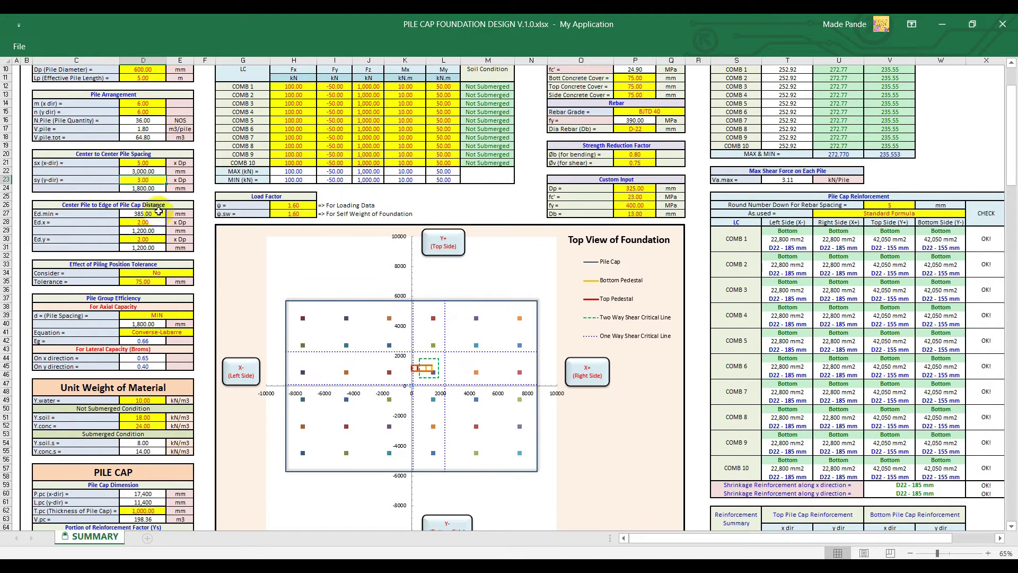
Set the group-efficiency pile spacing basis to AVERAGE, giving Eg 0.74.
{"action": "left_click", "coordinate": [180, 318]}
{"action": "left_click", "coordinate": [198, 315]}
{"action": "left_click", "coordinate": [191, 328]}
{"action": "left_click", "coordinate": [198, 315]}
{"action": "left_click", "coordinate": [191, 328]}
{"action": "left_click", "coordinate": [198, 315]}
{"action": "left_click", "coordinate": [189, 334]}
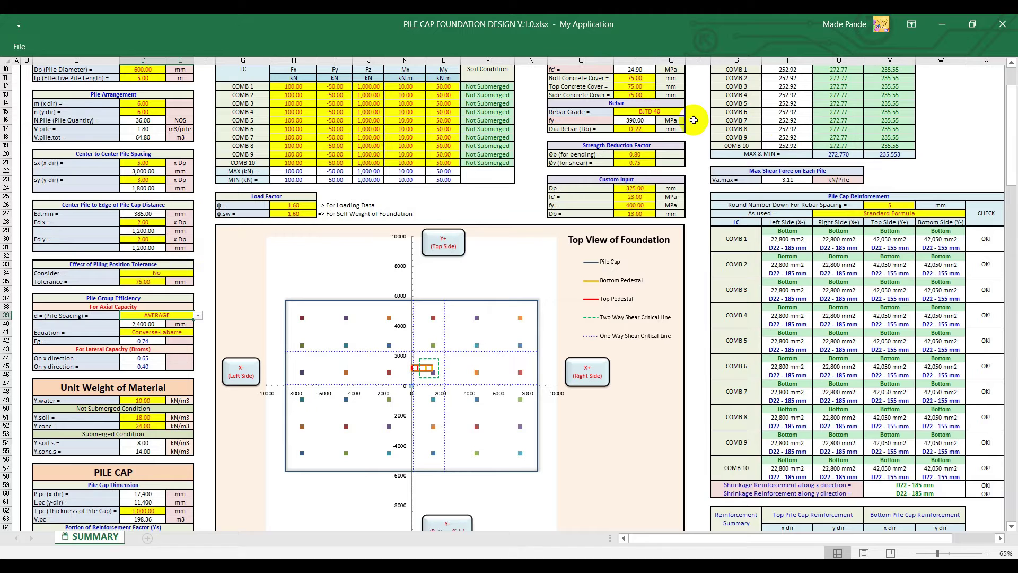
Set As.used to 4/3 x As.need for the reinforcement.
{"action": "left_click", "coordinate": [949, 213]}
{"action": "left_click", "coordinate": [970, 214]}
{"action": "left_click", "coordinate": [964, 227]}
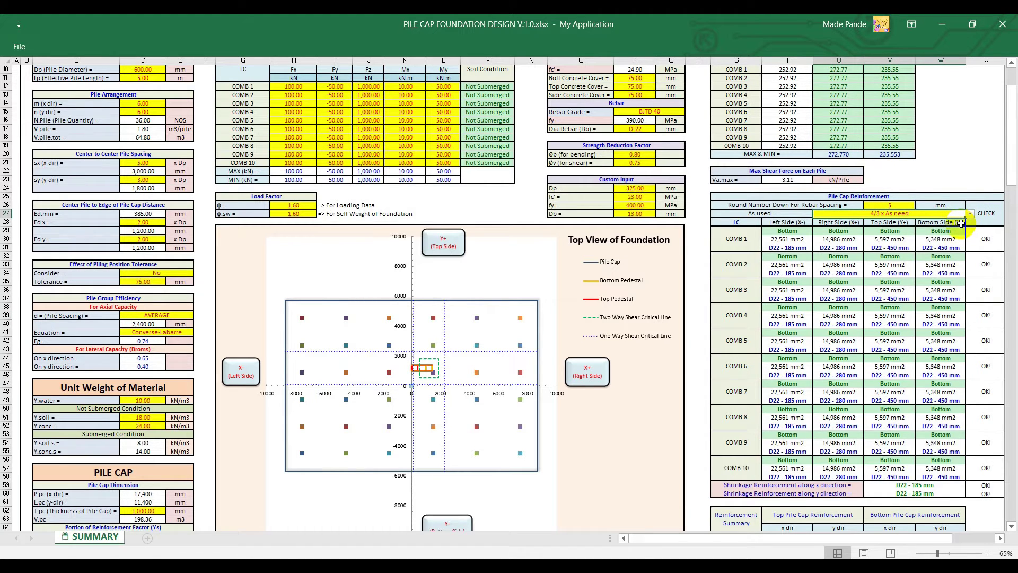
Toggle the piling tolerance Consider setting to Yes, then back to No.
{"action": "left_click", "coordinate": [191, 274]}
{"action": "left_click", "coordinate": [197, 273]}
{"action": "left_click", "coordinate": [191, 283]}
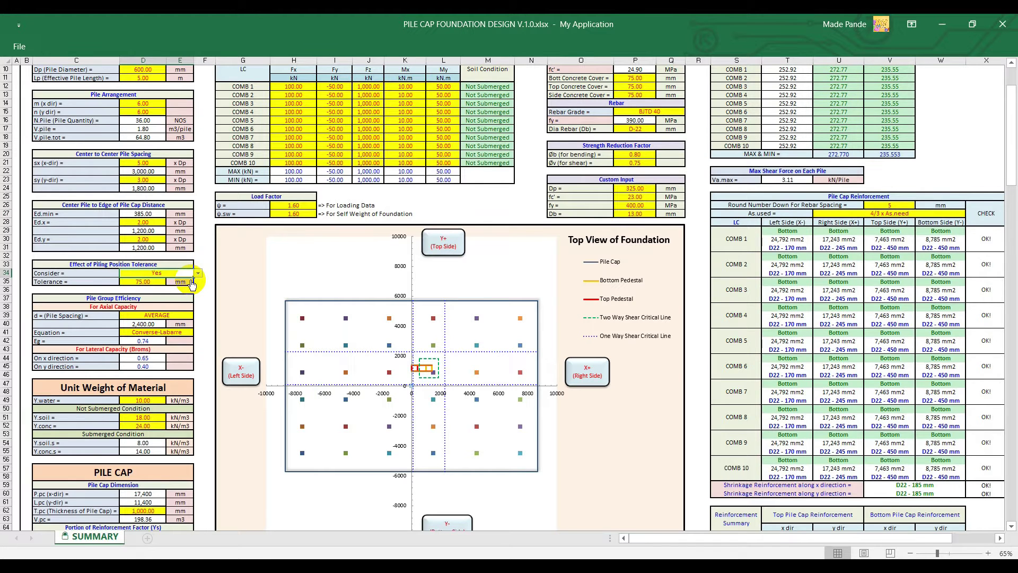
{"action": "left_click", "coordinate": [198, 274]}
{"action": "left_click", "coordinate": [191, 289]}
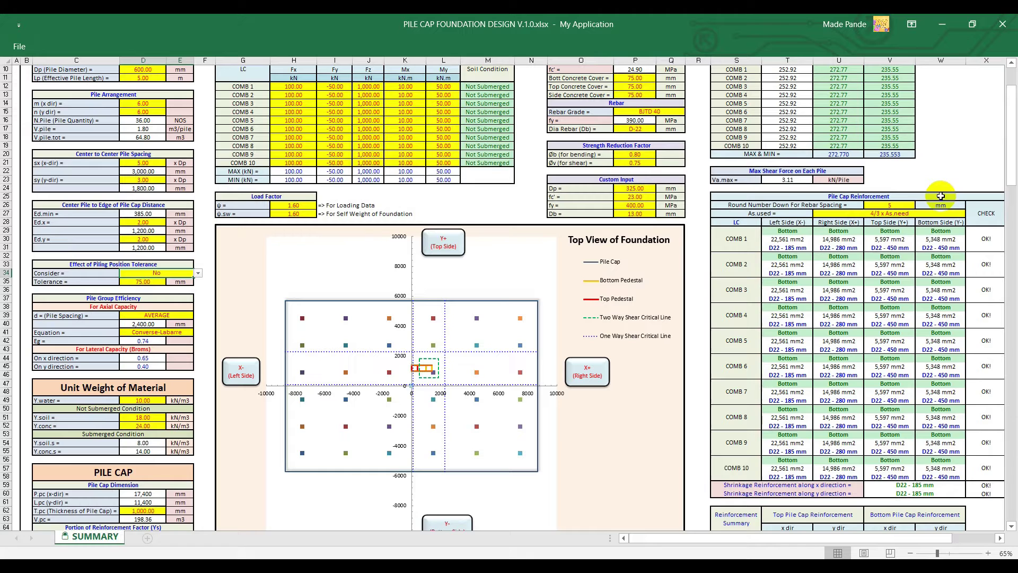
Enter a new piling Tolerance (400 mm) and set Consider to Yes.
{"action": "left_click", "coordinate": [924, 212]}
{"action": "left_click", "coordinate": [969, 213]}
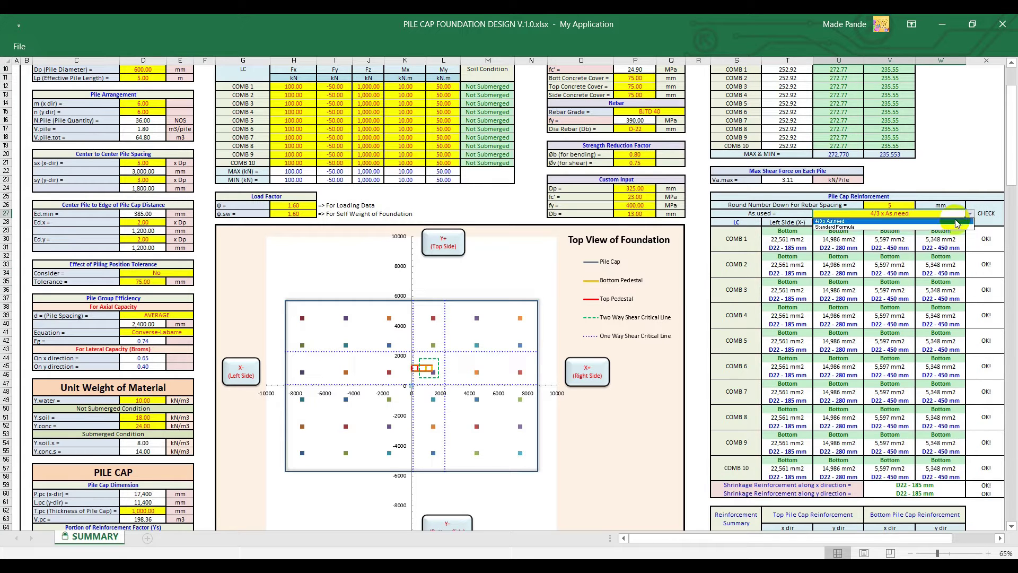
{"action": "left_click", "coordinate": [153, 281]}
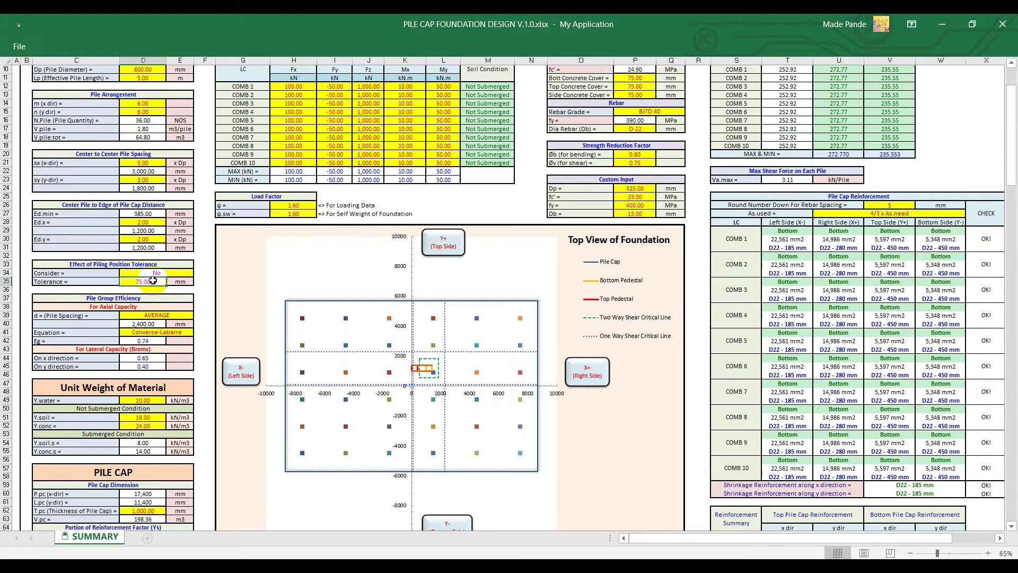
{"action": "type", "text": "100"}
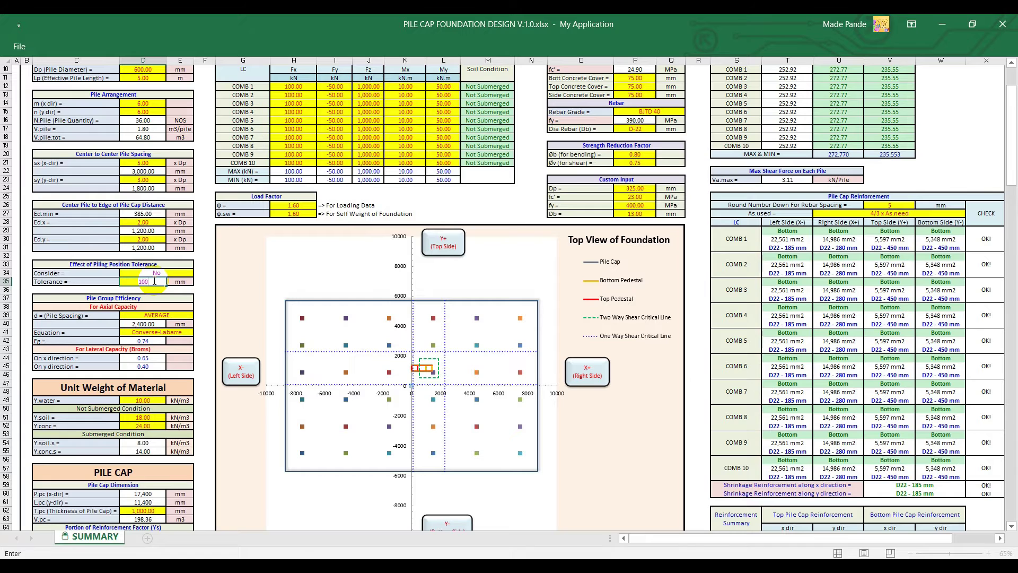
{"action": "left_click", "coordinate": [185, 273]}
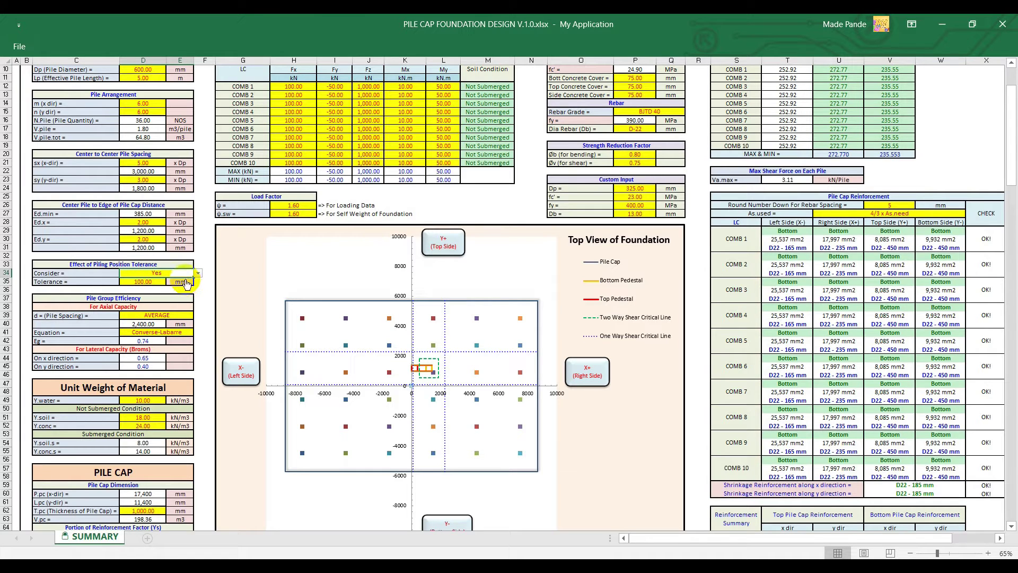
{"action": "left_click", "coordinate": [198, 273]}
{"action": "left_click", "coordinate": [188, 281]}
{"action": "type", "text": "400"}
{"action": "key", "text": "Return"}
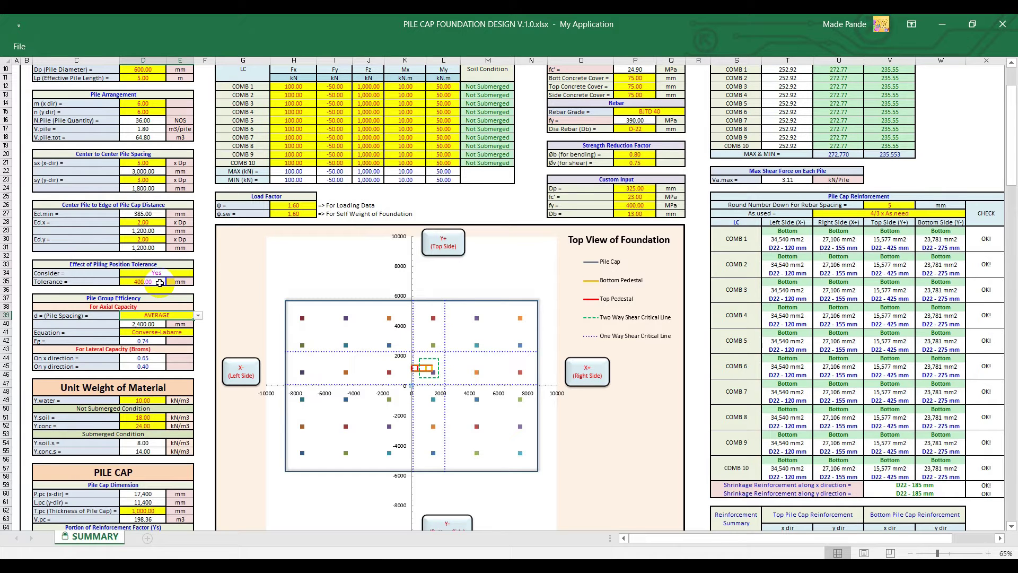
Set the piling tolerance Consider in D34 back to No.
{"action": "left_click", "coordinate": [195, 275]}
{"action": "left_click", "coordinate": [198, 273]}
{"action": "left_click", "coordinate": [149, 285]}
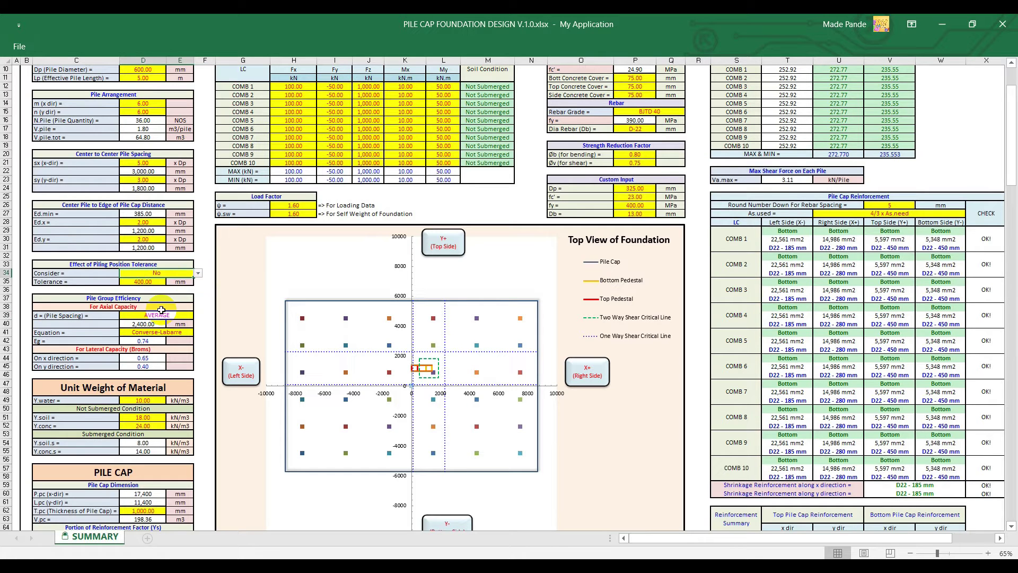
{"action": "scroll", "coordinate": [161, 310], "scroll_direction": "down", "scroll_amount": 1}
Try Los Angeles Group Action and Seiler-Keeney, then keep Converse-Labarre as the efficiency equation.
{"action": "left_click", "coordinate": [179, 307]}
{"action": "left_click", "coordinate": [196, 308]}
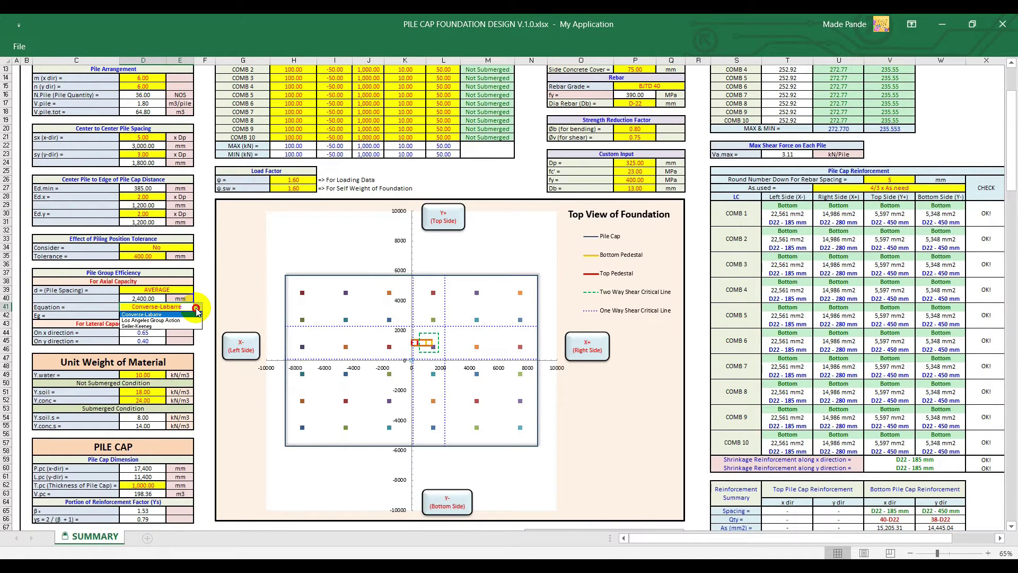
{"action": "left_click", "coordinate": [195, 320]}
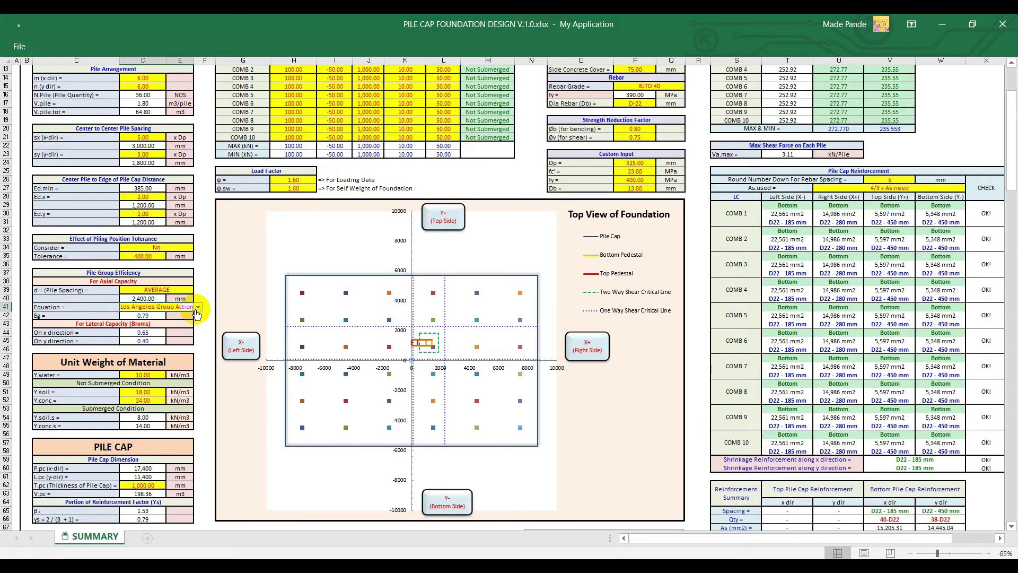
{"action": "left_click", "coordinate": [197, 308]}
{"action": "left_click", "coordinate": [190, 326]}
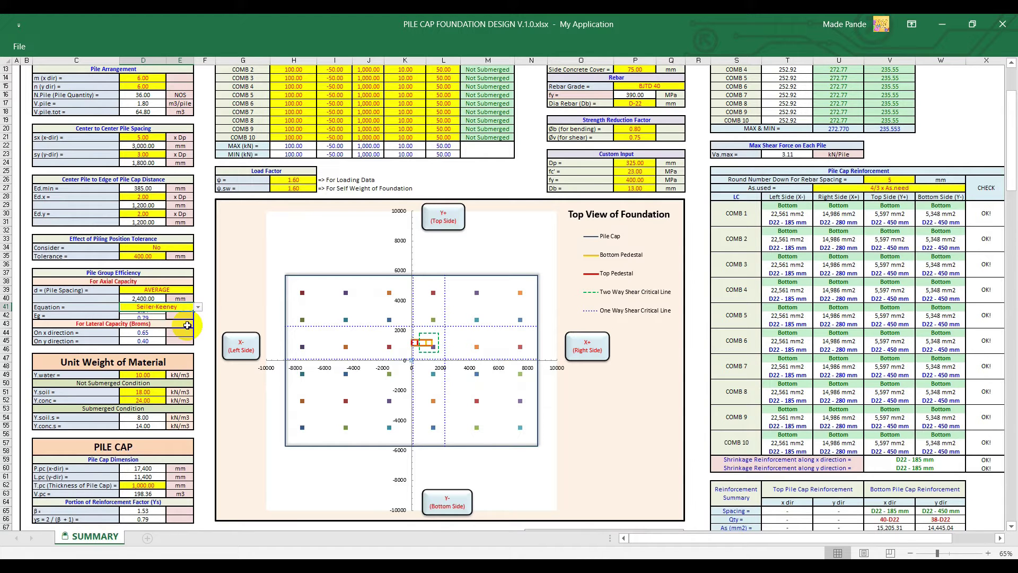
{"action": "left_click", "coordinate": [197, 308]}
{"action": "left_click", "coordinate": [191, 314]}
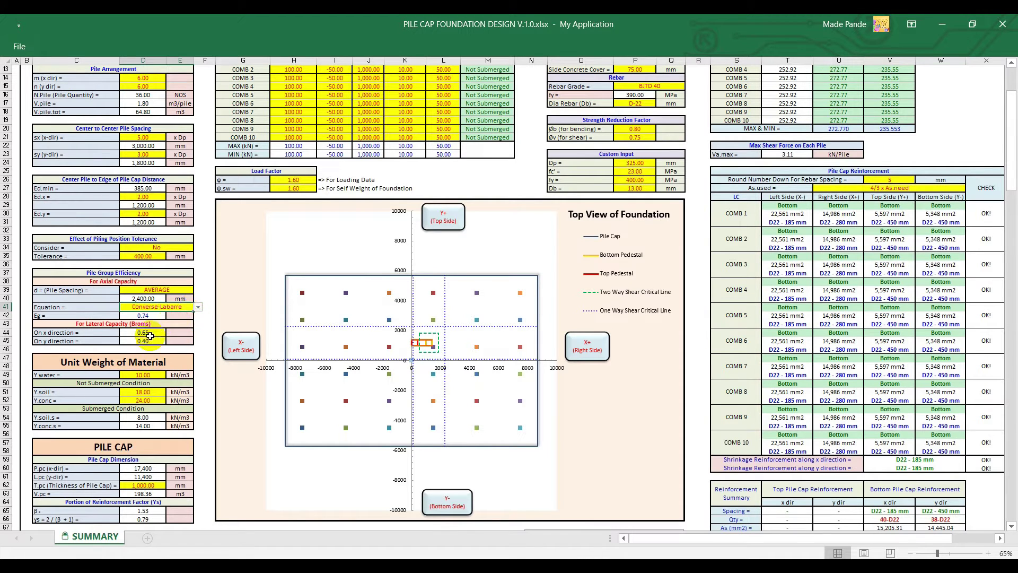
{"action": "scroll", "coordinate": [155, 327], "scroll_direction": "down", "scroll_amount": 2}
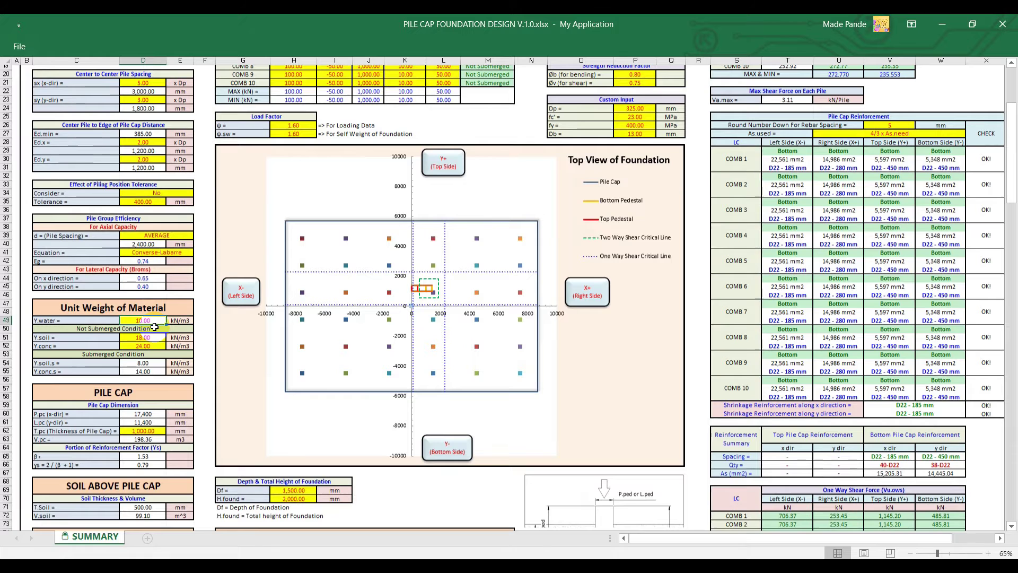
Enter 9, 16 and 20 kN/m3 as the water, soil and concrete unit weights.
{"action": "scroll", "coordinate": [154, 327], "scroll_direction": "down", "scroll_amount": 2}
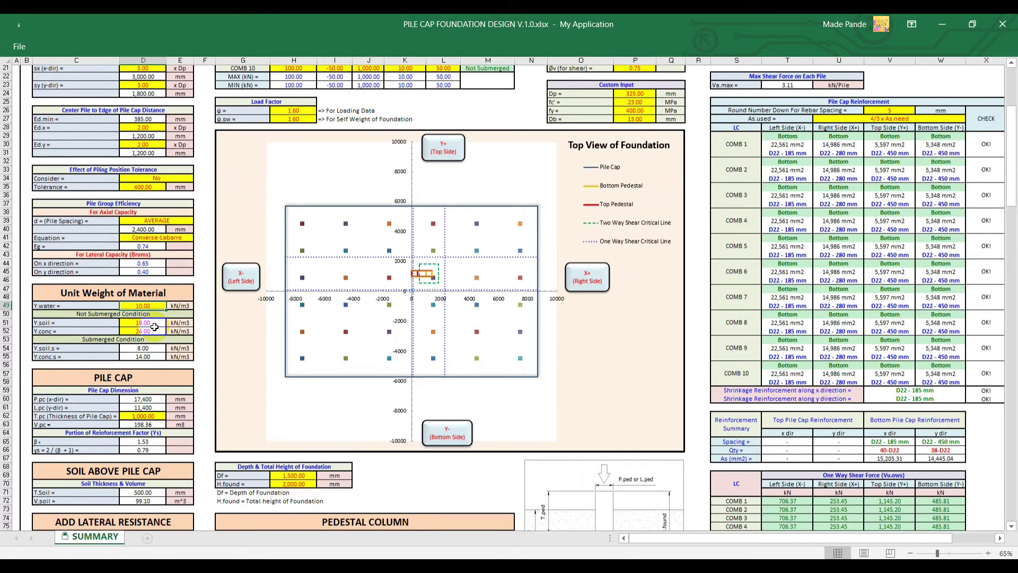
{"action": "scroll", "coordinate": [155, 327], "scroll_direction": "down", "scroll_amount": 2}
{"action": "double_click", "coordinate": [150, 224]}
{"action": "type", "text": "9"}
{"action": "key", "text": "Return"}
{"action": "left_click", "coordinate": [151, 238]}
{"action": "type", "text": "16"}
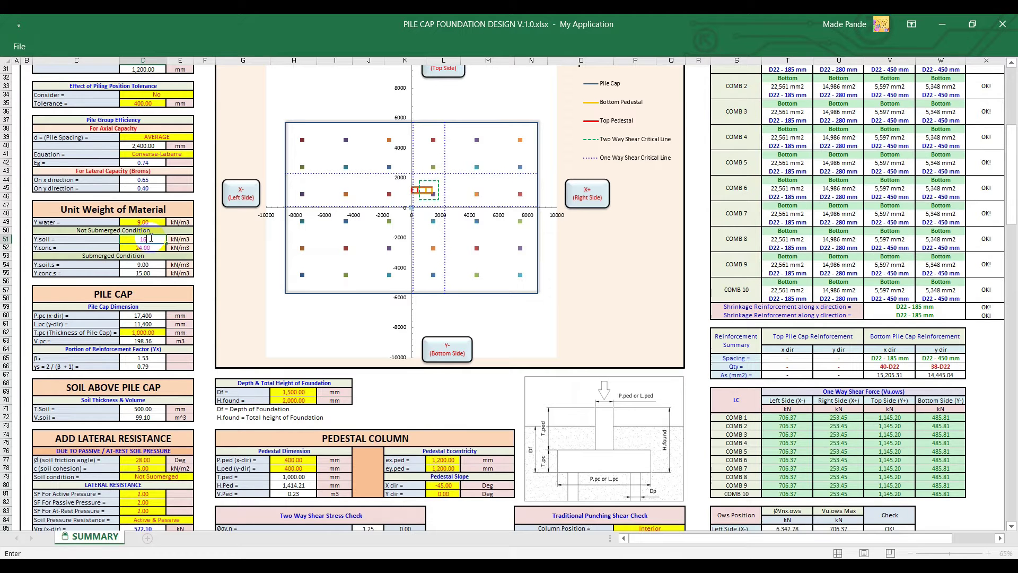
{"action": "key", "text": "Return"}
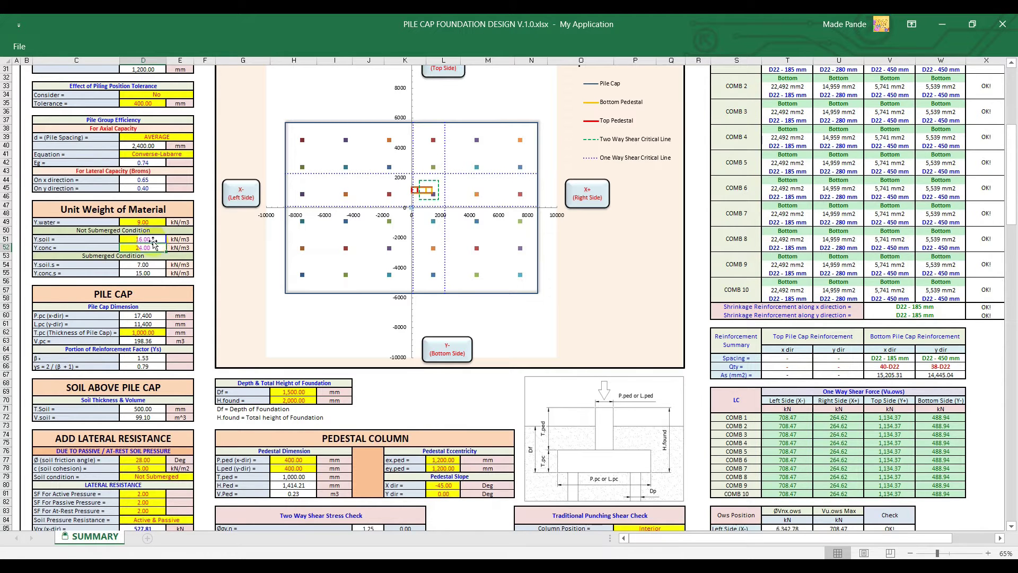
{"action": "type", "text": "20"}
{"action": "key", "text": "Return"}
{"action": "scroll", "coordinate": [148, 255], "scroll_direction": "down", "scroll_amount": 2}
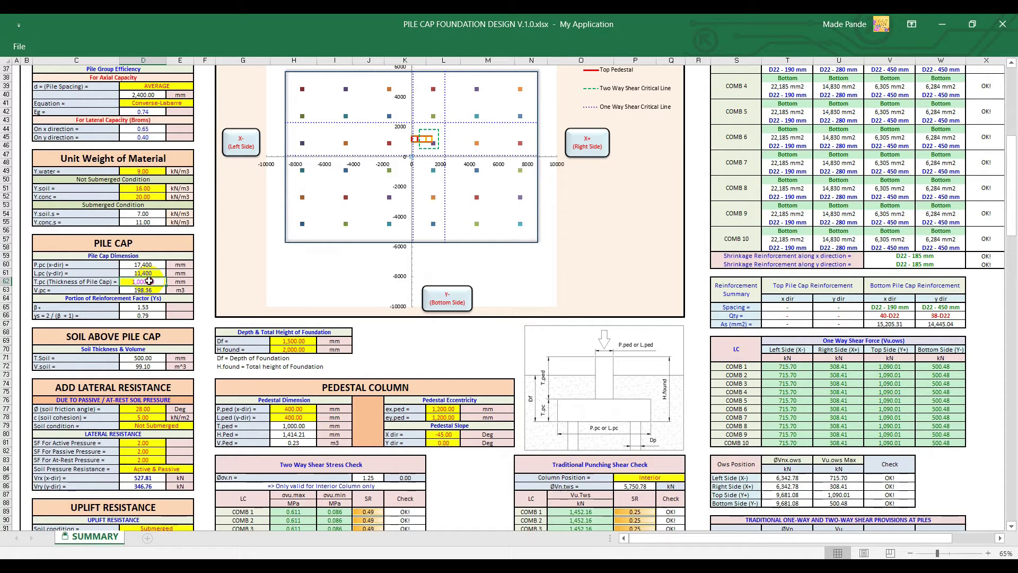
Enter pile cap thickness 900 mm, then 3,000 mm, finally settling on 2,000 mm in D62.
{"action": "type", "text": "900"}
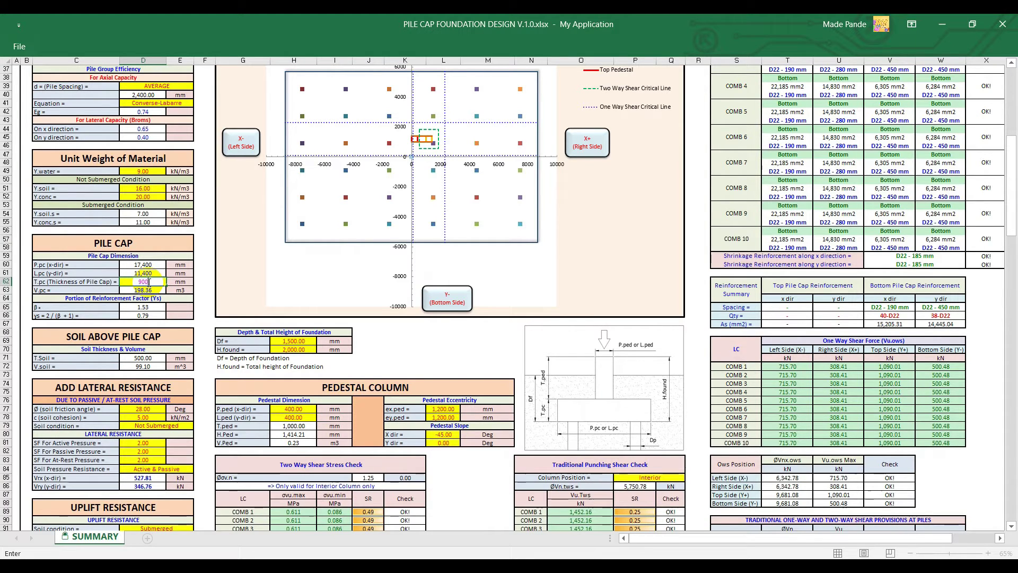
{"action": "key", "text": "Return"}
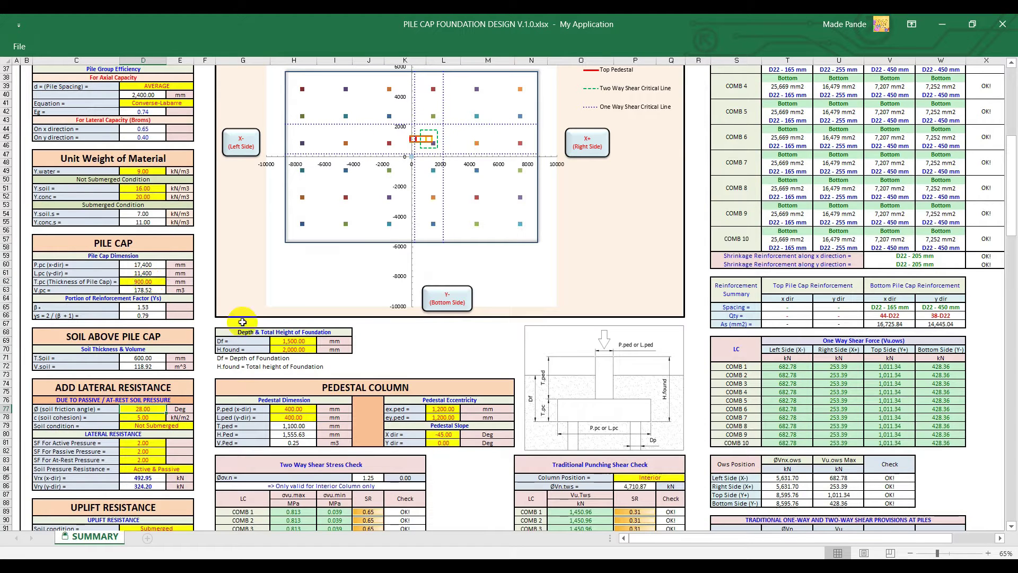
{"action": "left_click", "coordinate": [153, 281]}
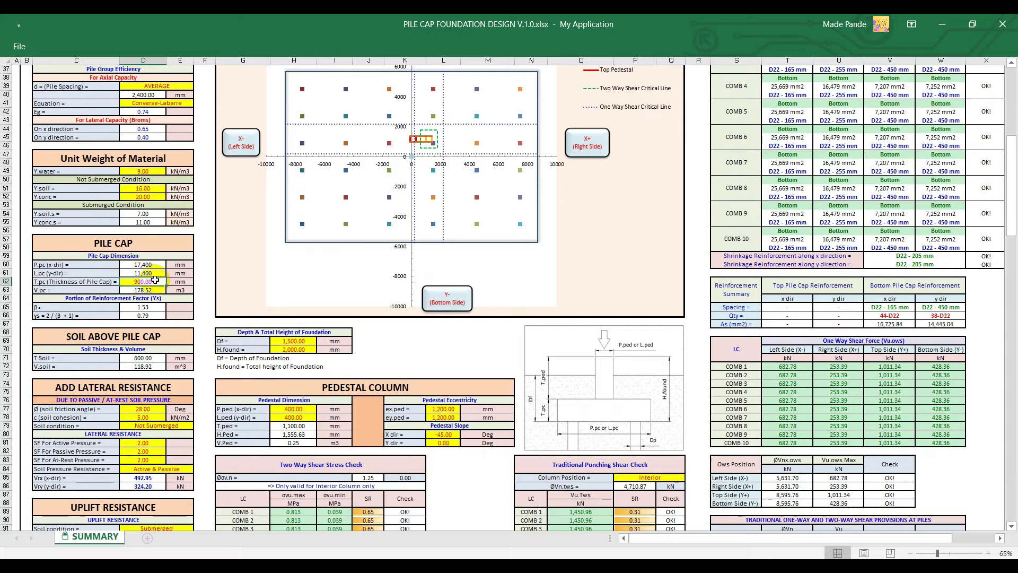
{"action": "type", "text": "300"}
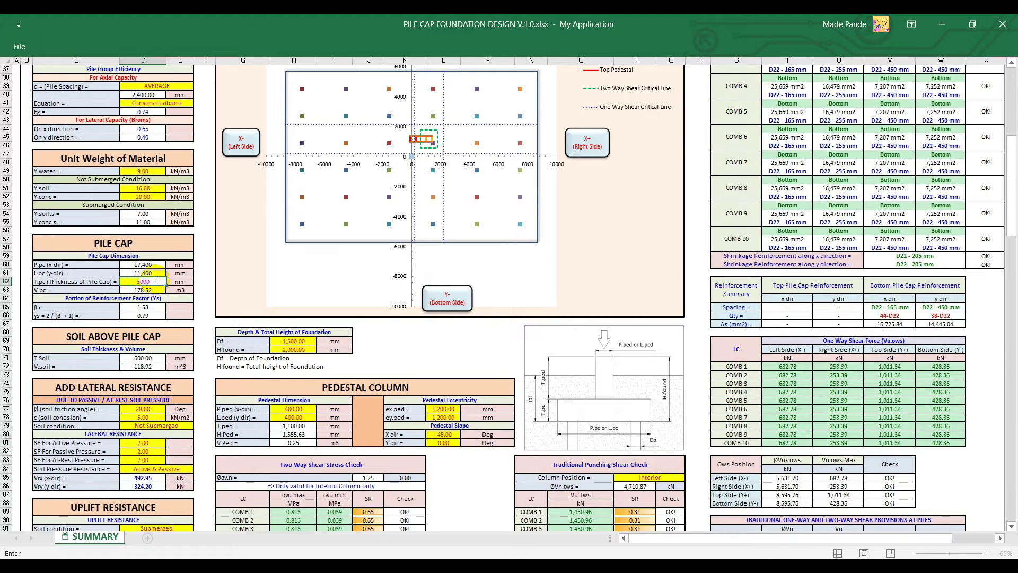
{"action": "key", "text": "Return"}
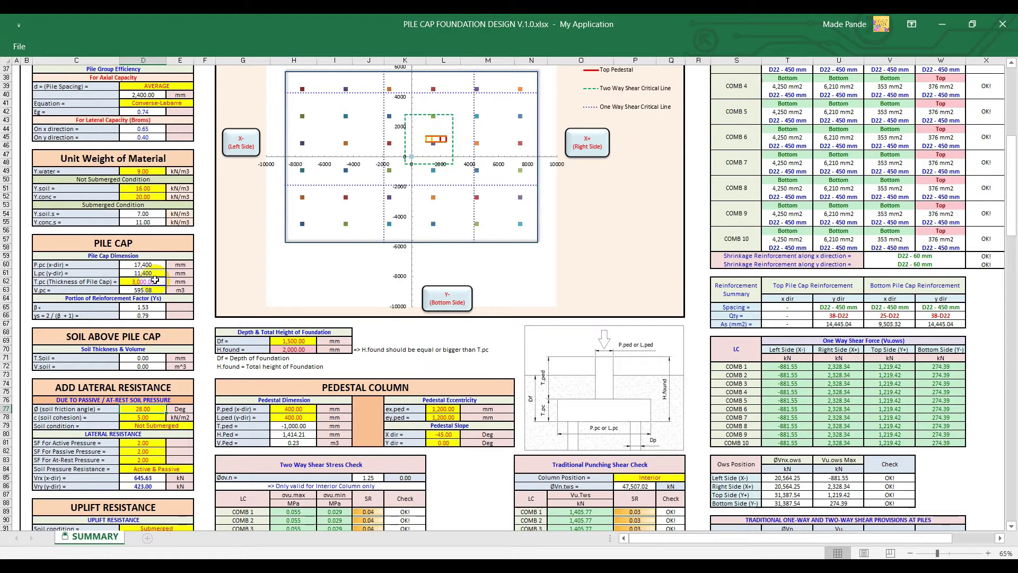
{"action": "left_click", "coordinate": [155, 280]}
{"action": "type", "text": "2000"}
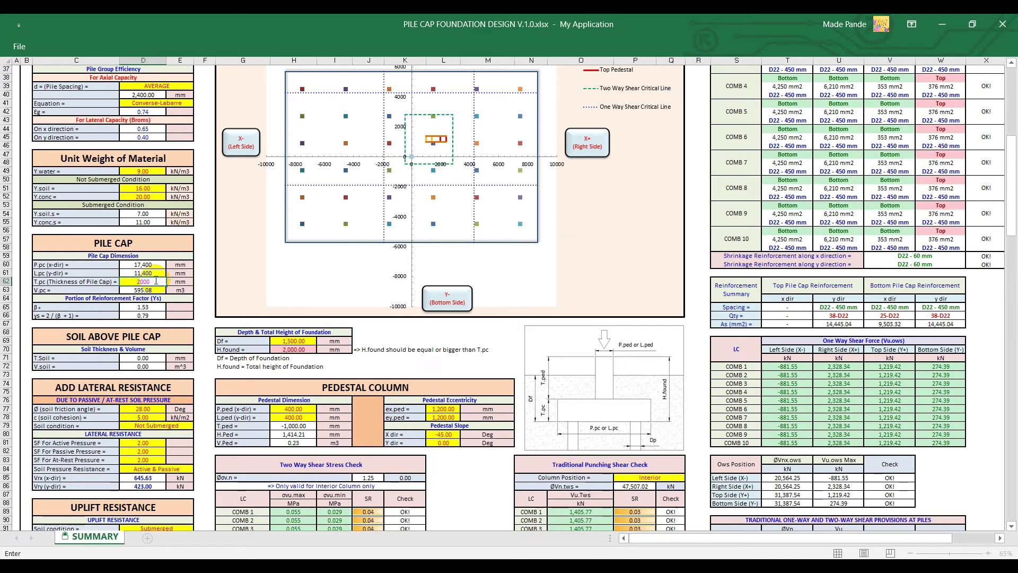
{"action": "key", "text": "Return"}
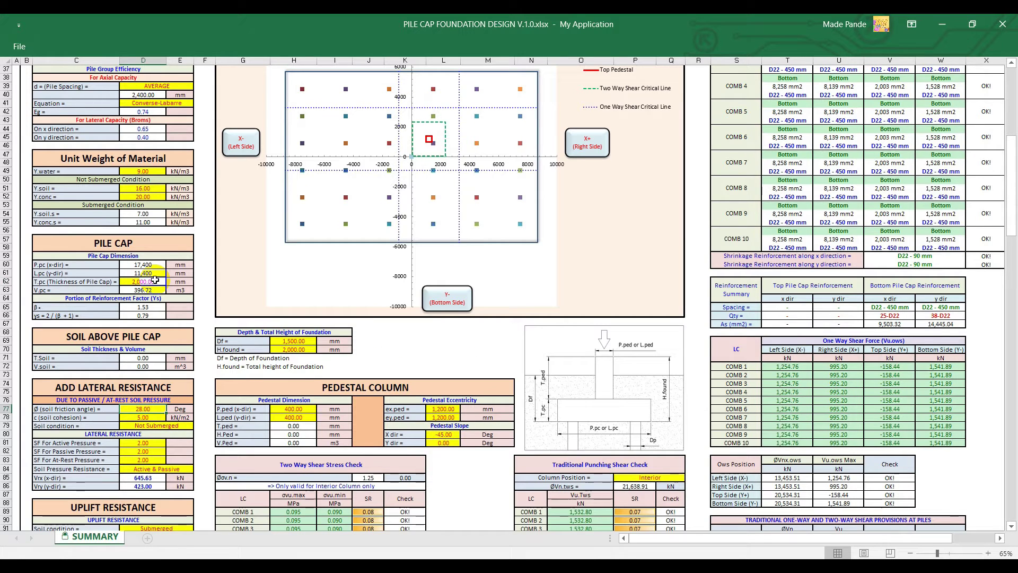
Enter foundation depth Df of 2,000 mm in H69 and 3,000 mm in H70.
{"action": "scroll", "coordinate": [155, 280], "scroll_direction": "down", "scroll_amount": 2}
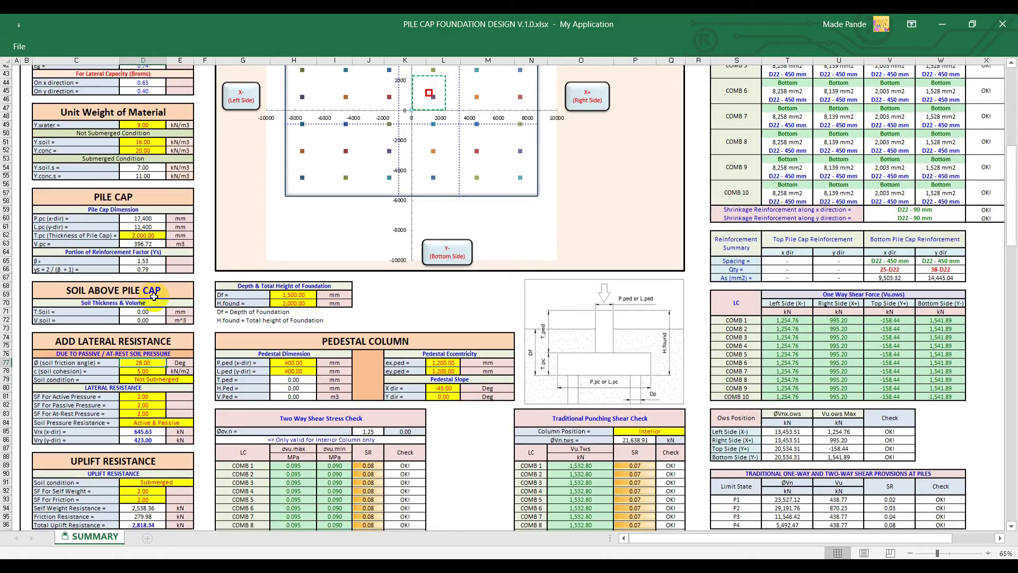
{"action": "scroll", "coordinate": [154, 358], "scroll_direction": "down", "scroll_amount": 2}
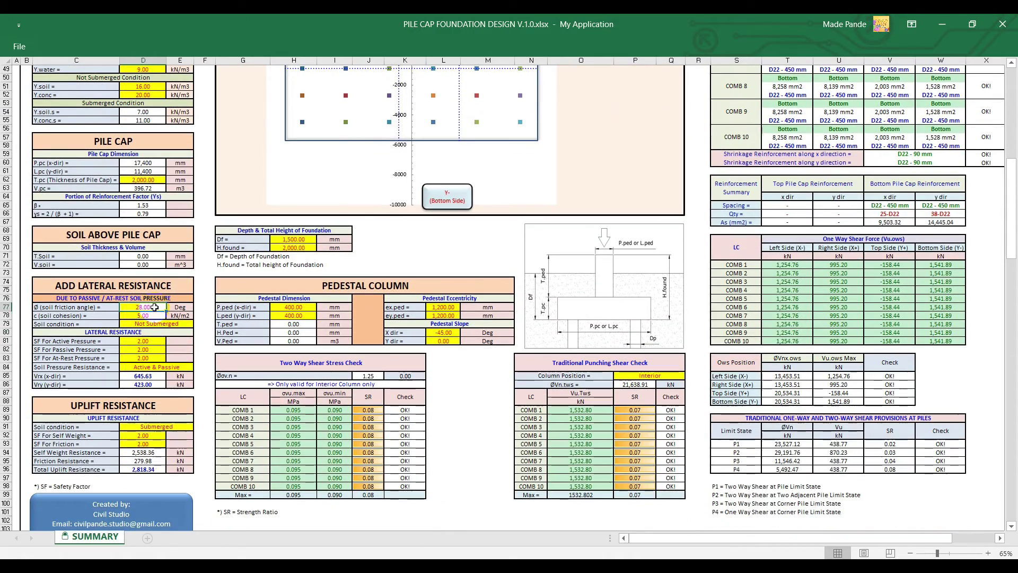
{"action": "scroll", "coordinate": [154, 307], "scroll_direction": "down", "scroll_amount": 1}
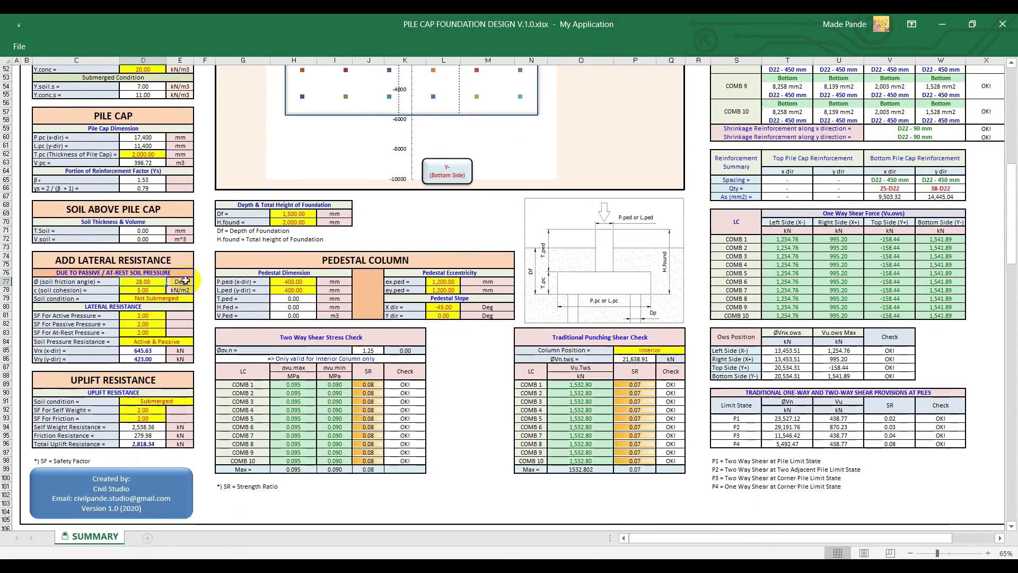
{"action": "left_click", "coordinate": [308, 213]}
{"action": "type", "text": "2000"}
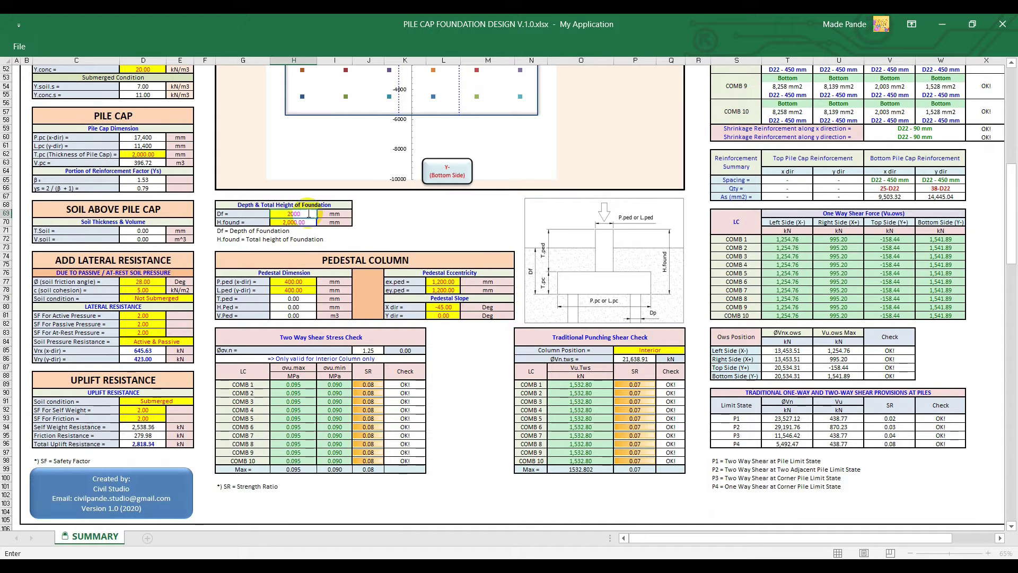
{"action": "key", "text": "Return"}
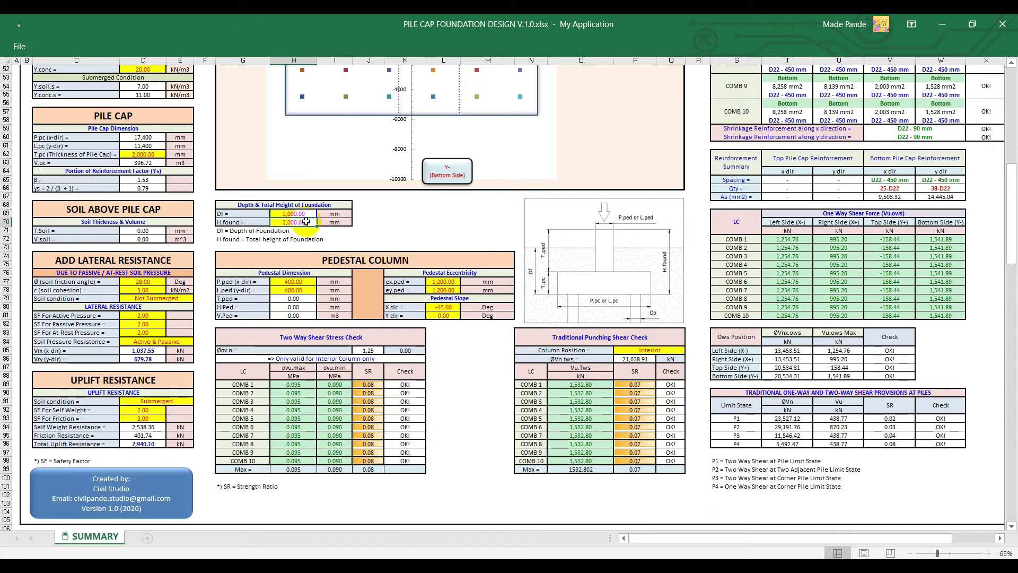
{"action": "type", "text": "30"}
{"action": "key", "text": "Return"}
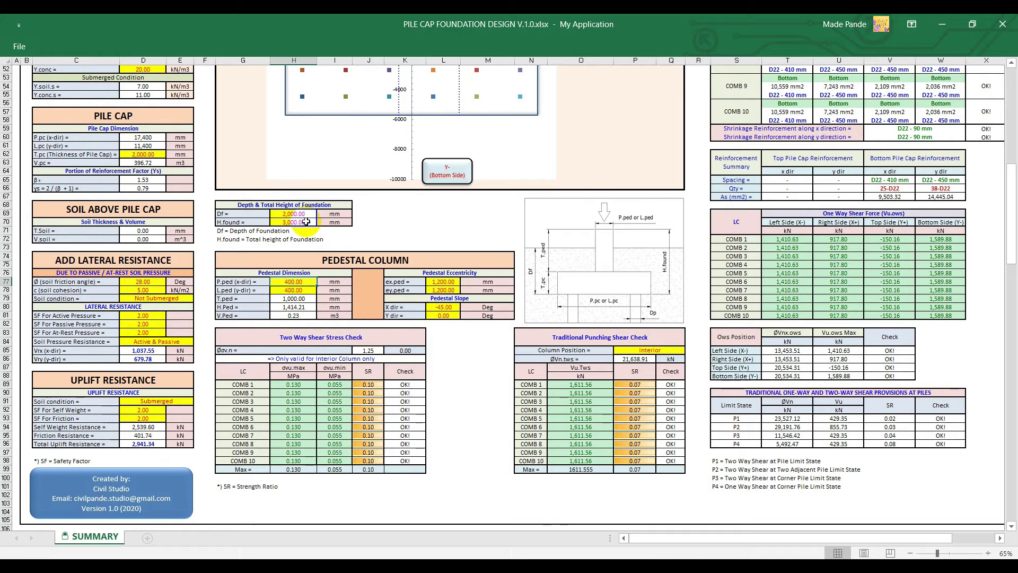
Set the soil friction angle to 30 degrees.
{"action": "scroll", "coordinate": [204, 287], "scroll_direction": "up", "scroll_amount": 3}
{"action": "scroll", "coordinate": [196, 275], "scroll_direction": "up", "scroll_amount": 2}
{"action": "scroll", "coordinate": [200, 313], "scroll_direction": "down", "scroll_amount": 2}
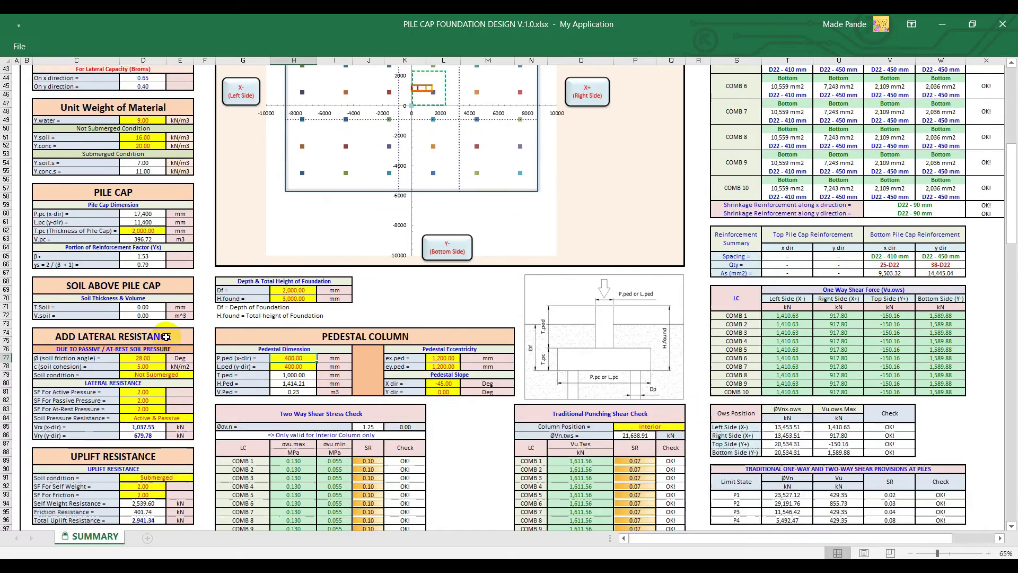
{"action": "scroll", "coordinate": [175, 313], "scroll_direction": "down", "scroll_amount": 2}
{"action": "left_click", "coordinate": [155, 310]}
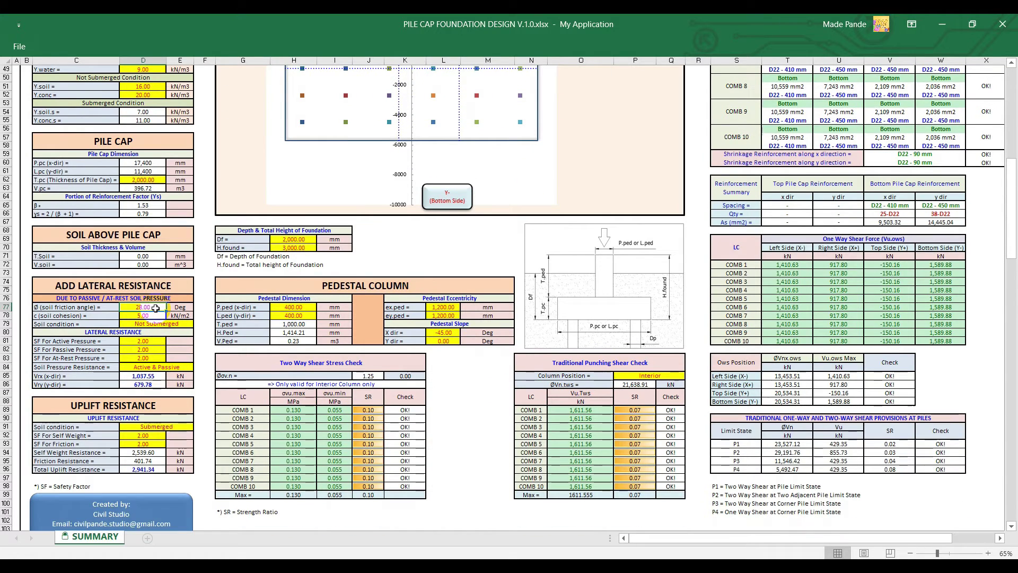
{"action": "type", "text": "30"}
{"action": "key", "text": "Return"}
Try a soil cohesion of 10, then restore it to 5.
{"action": "left_click", "coordinate": [154, 316]}
{"action": "type", "text": "10"}
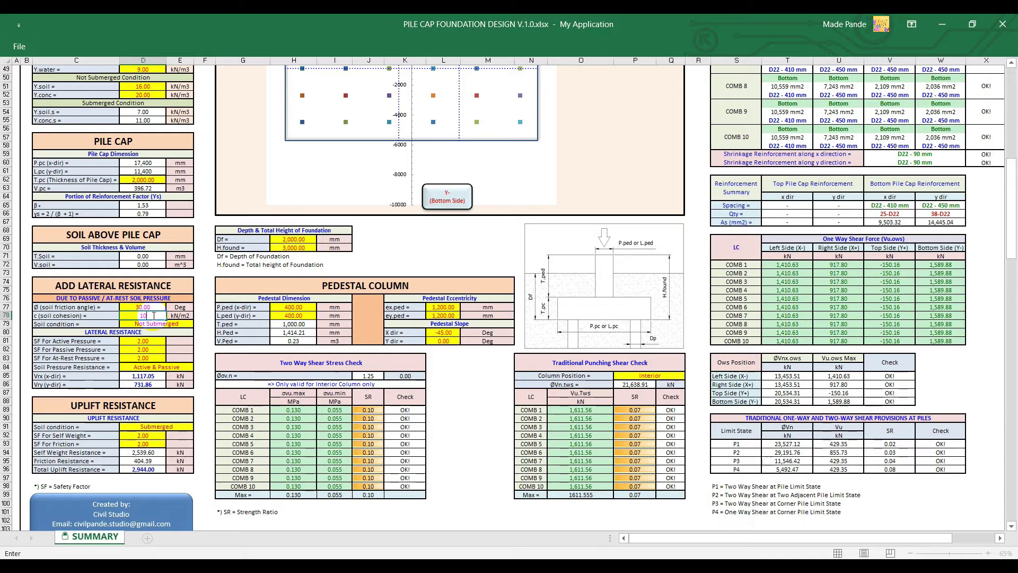
{"action": "key", "text": "Return"}
{"action": "left_click", "coordinate": [153, 316]}
{"action": "type", "text": "5"}
{"action": "key", "text": "Return"}
Make the lateral soil condition Submerged; try At Rest pressure resistance, then restore Active & Passive.
{"action": "left_click", "coordinate": [198, 324]}
{"action": "left_click", "coordinate": [157, 340]}
{"action": "left_click", "coordinate": [164, 367]}
{"action": "left_click", "coordinate": [198, 367]}
{"action": "left_click", "coordinate": [192, 381]}
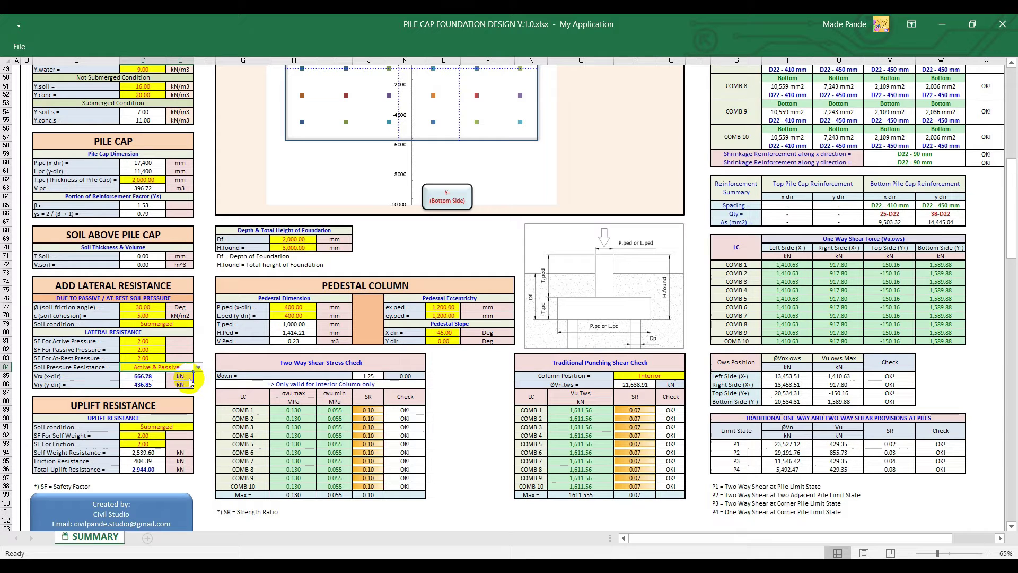
{"action": "left_click", "coordinate": [198, 367]}
{"action": "left_click", "coordinate": [192, 375]}
Try lateral pressure safety factors of 1, undo, then set the safety factors to 2.00.
{"action": "left_click", "coordinate": [151, 341]}
{"action": "type", "text": "1"}
{"action": "key", "text": "Return"}
{"action": "type", "text": "1"}
{"action": "key", "text": "Return"}
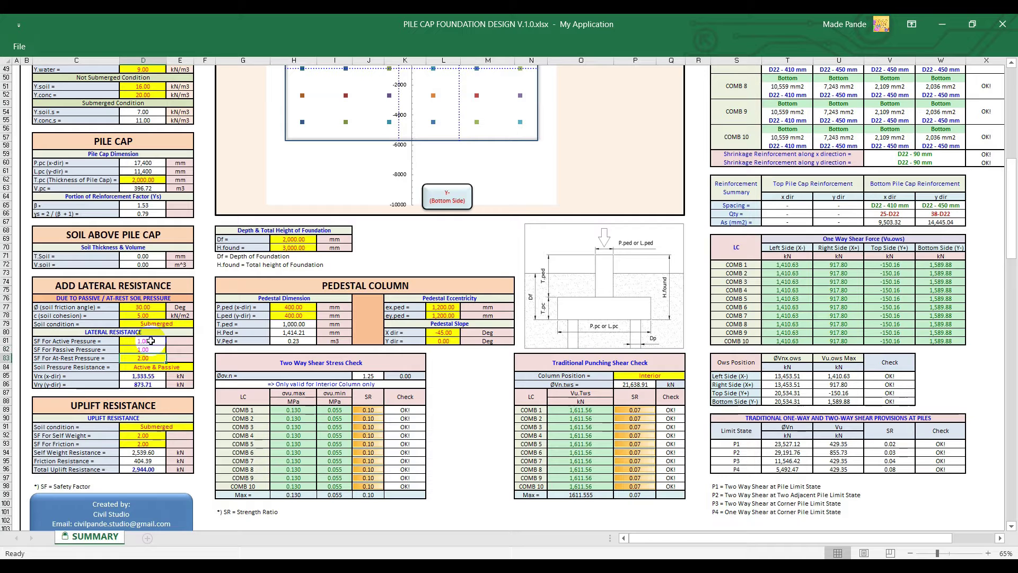
{"action": "type", "text": "1"}
{"action": "key", "text": "Return"}
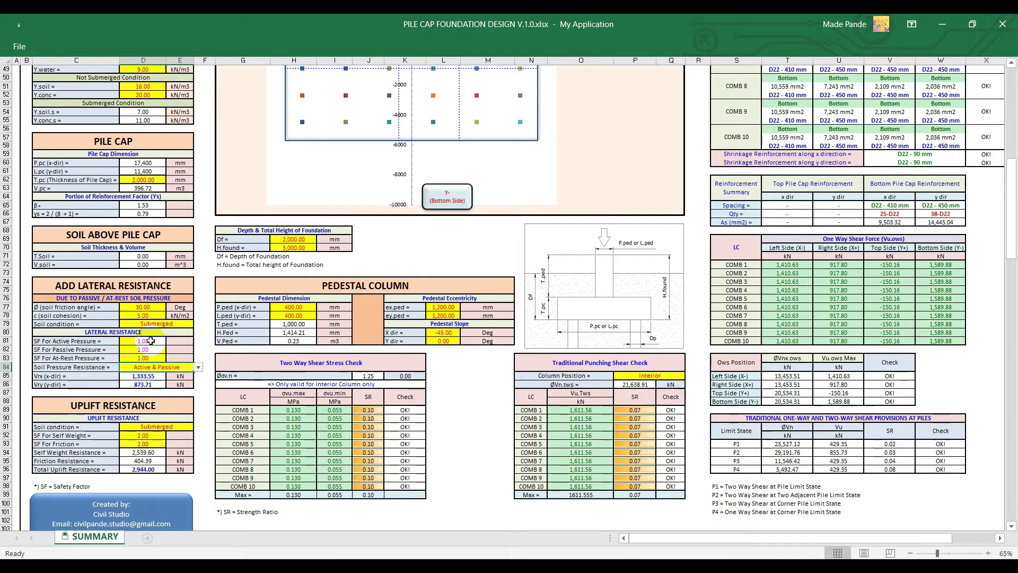
{"action": "mouse_move", "coordinate": [154, 333]}
{"action": "left_mouse_down"}
{"action": "mouse_move", "coordinate": [152, 315]}
{"action": "mouse_move", "coordinate": [156, 359]}
{"action": "mouse_move", "coordinate": [158, 348]}
{"action": "left_mouse_up"}
{"action": "key", "text": "ctrl+z"}
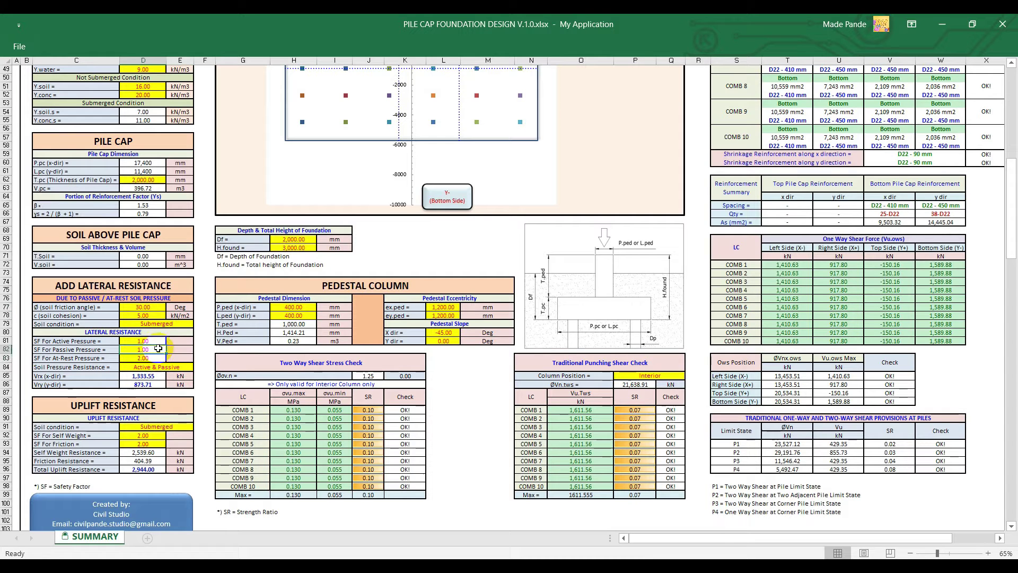
{"action": "left_click", "coordinate": [155, 341]}
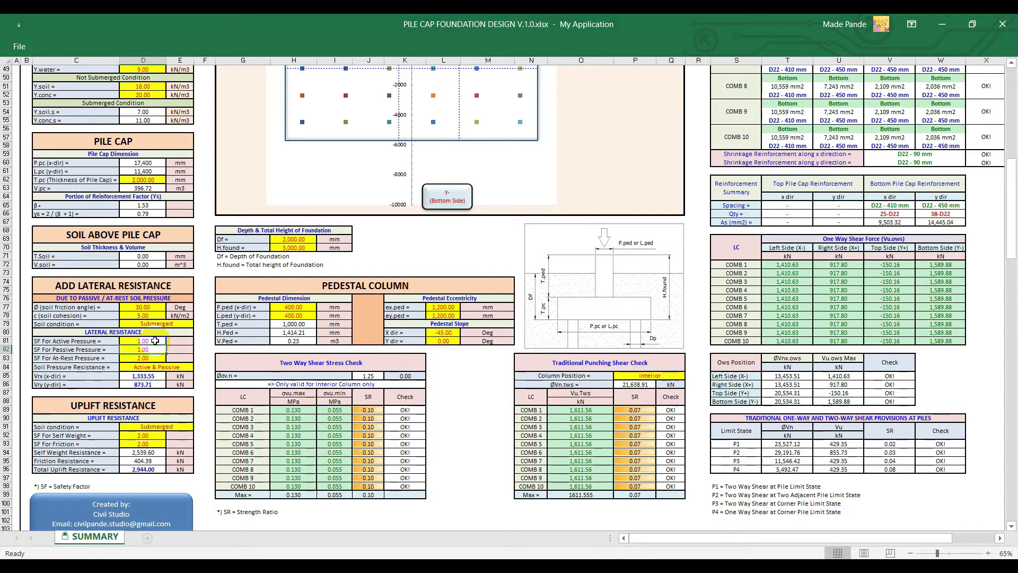
{"action": "type", "text": "2"}
{"action": "key", "text": "ctrl+Return"}
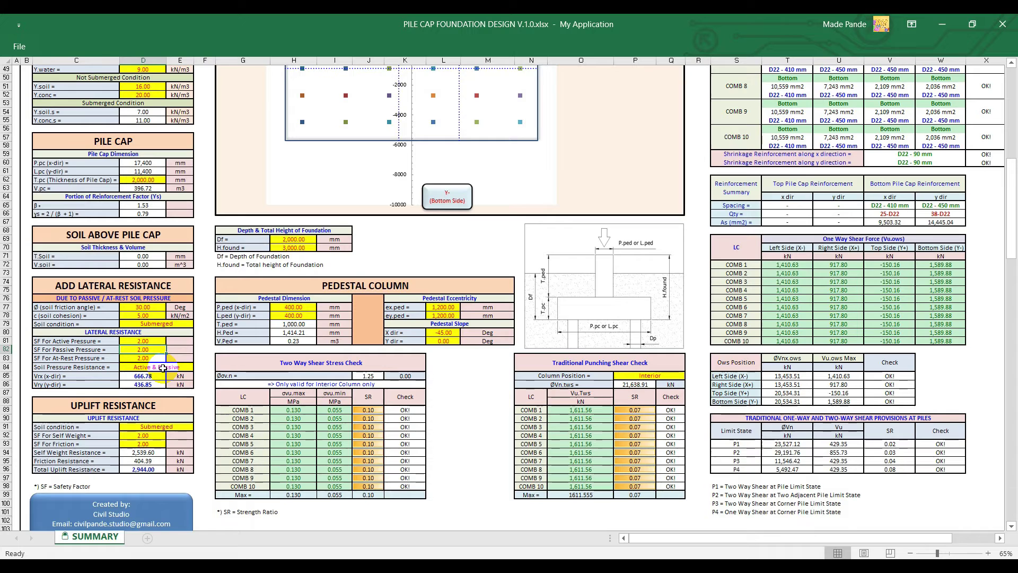
{"action": "scroll", "coordinate": [175, 376], "scroll_direction": "down", "scroll_amount": 1}
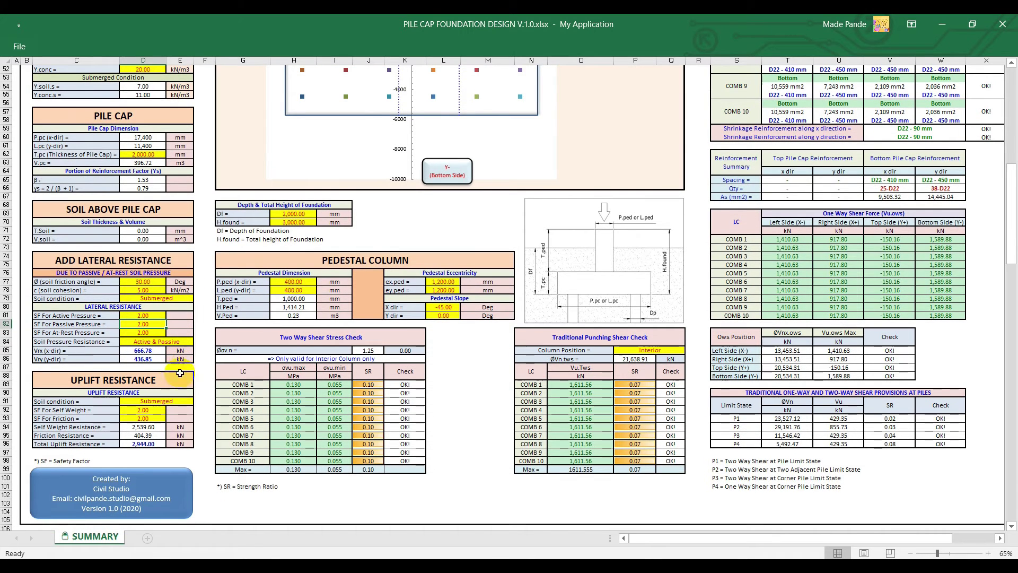
{"action": "left_click", "coordinate": [197, 403]}
{"action": "left_click", "coordinate": [148, 414]}
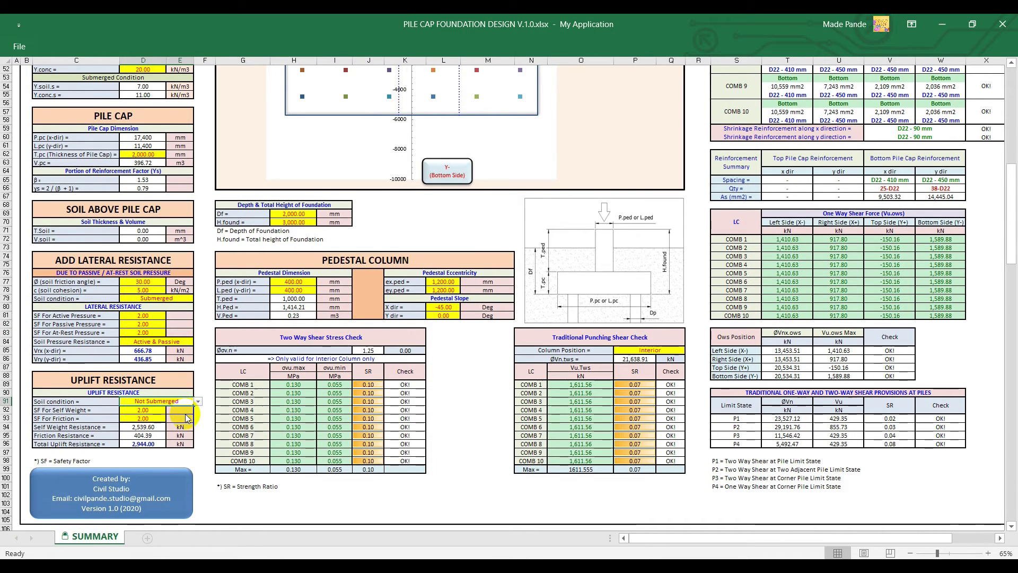
{"action": "left_click", "coordinate": [197, 401]}
{"action": "left_click", "coordinate": [175, 410]}
{"action": "left_click", "coordinate": [198, 401]}
{"action": "left_click", "coordinate": [154, 418]}
{"action": "left_click", "coordinate": [149, 409]}
{"action": "type", "text": "1"}
{"action": "key", "text": "Return"}
{"action": "type", "text": "1"}
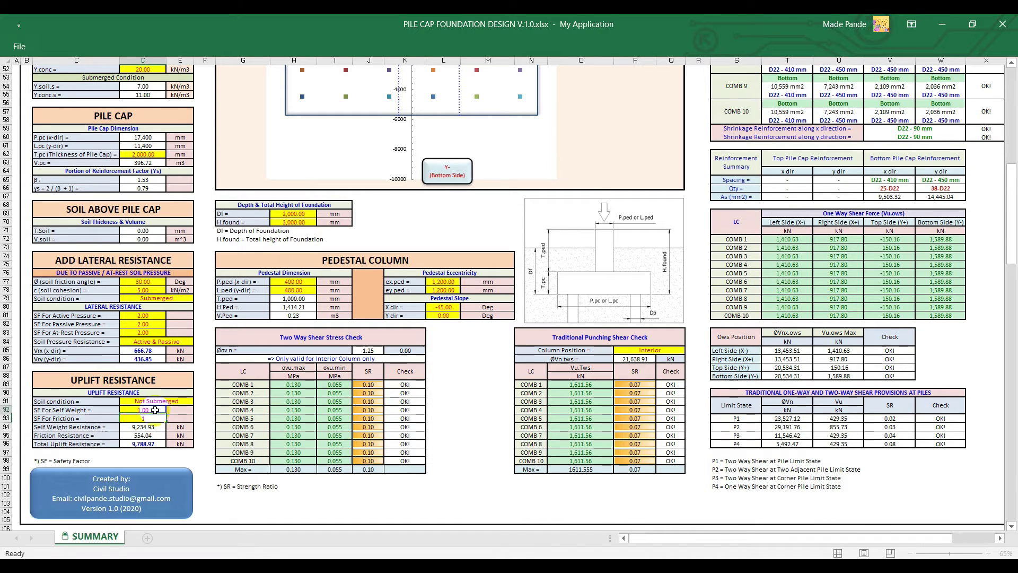
{"action": "key", "text": "Return"}
{"action": "left_click", "coordinate": [191, 401]}
{"action": "left_click", "coordinate": [197, 401]}
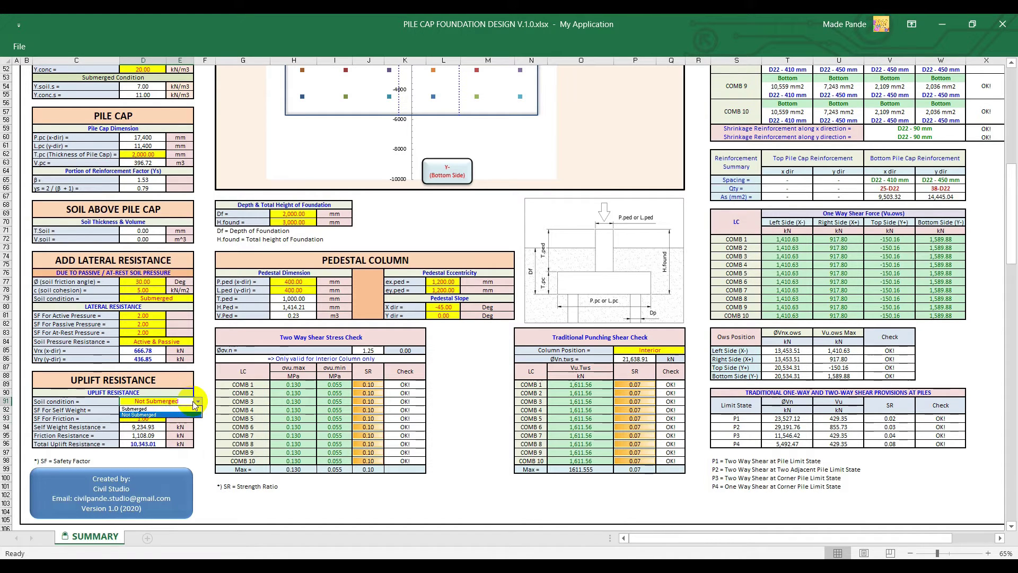
{"action": "left_click", "coordinate": [180, 408]}
{"action": "left_click", "coordinate": [151, 410]}
{"action": "type", "text": "2"}
{"action": "left_click", "coordinate": [153, 417]}
{"action": "type", "text": "2"}
{"action": "key", "text": "ctrl+Return"}
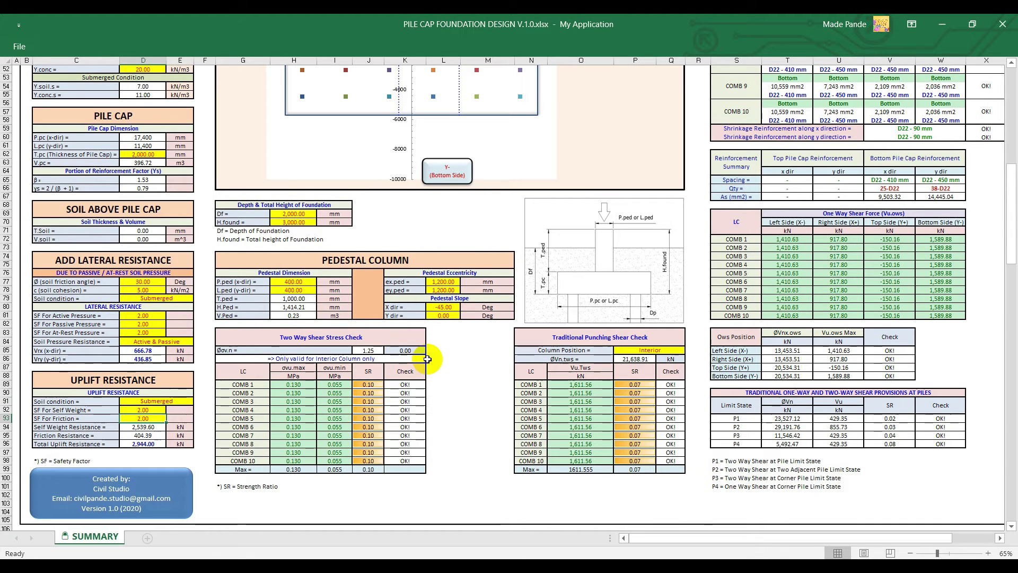
{"action": "scroll", "coordinate": [428, 360], "scroll_direction": "up", "scroll_amount": 4}
Enter pedestal x and y dimensions of 1,200 mm.
{"action": "scroll", "coordinate": [429, 360], "scroll_direction": "up", "scroll_amount": 2}
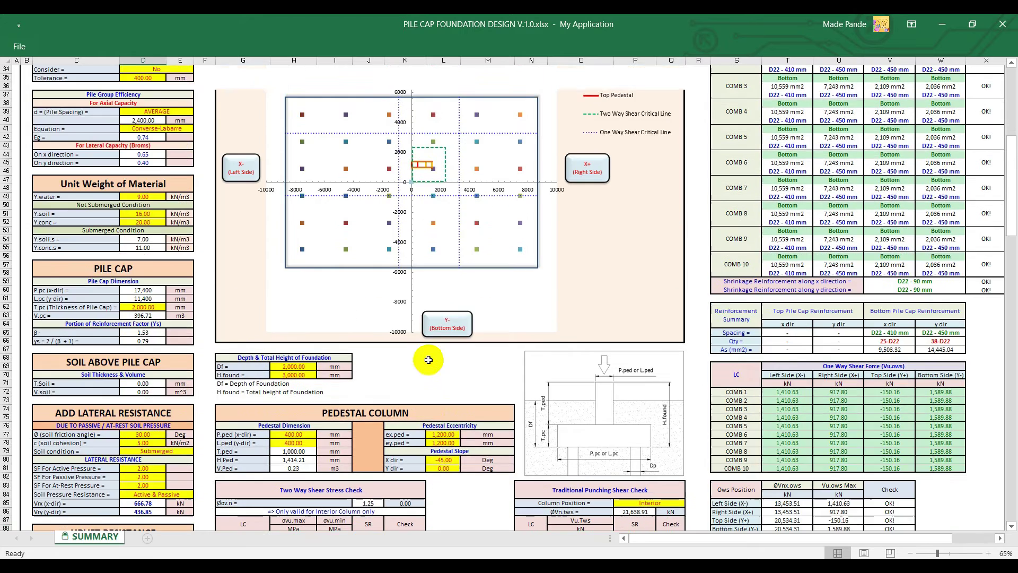
{"action": "left_click", "coordinate": [302, 435]}
{"action": "type", "text": "1200"}
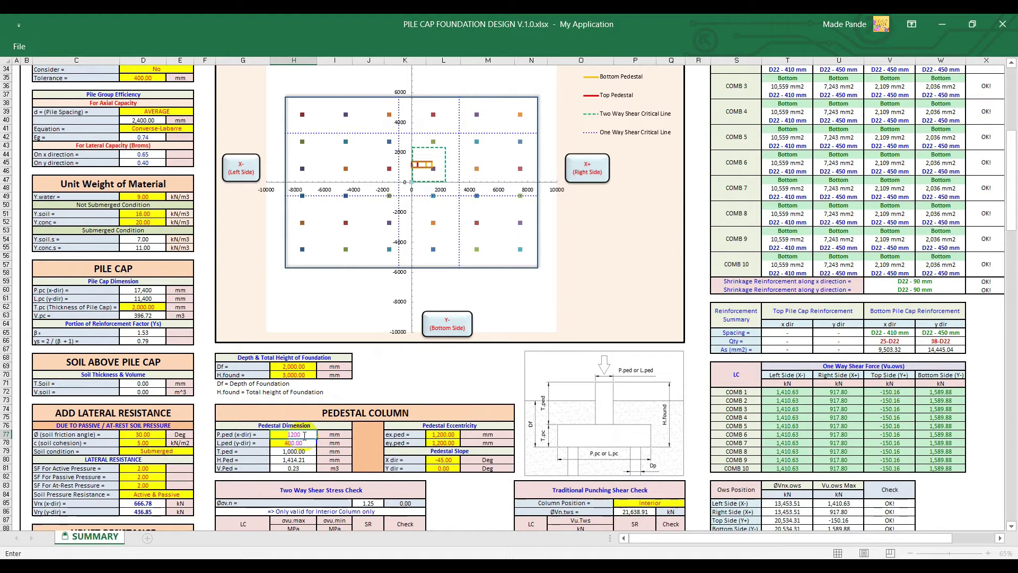
{"action": "key", "text": "Return"}
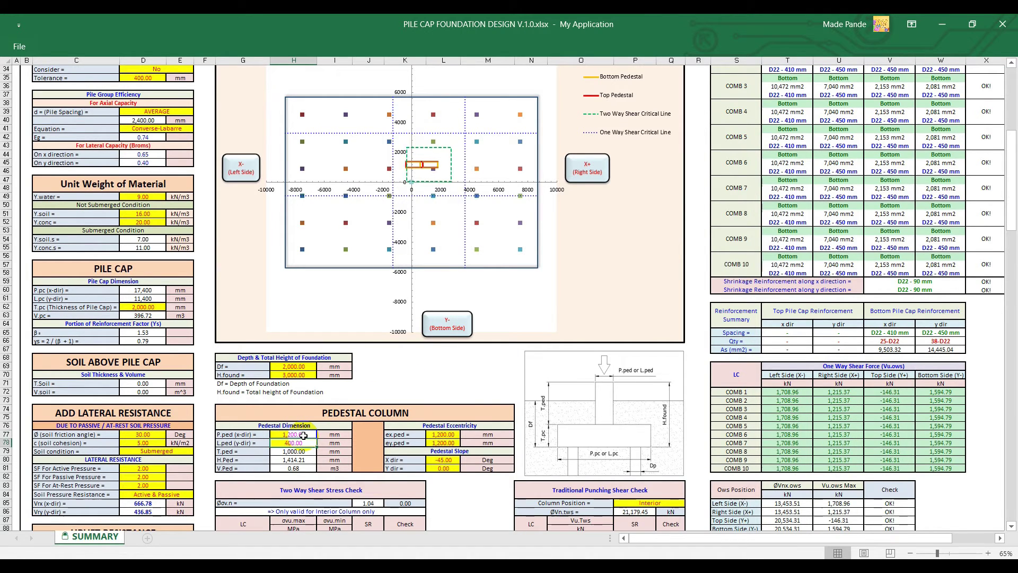
{"action": "type", "text": "120"}
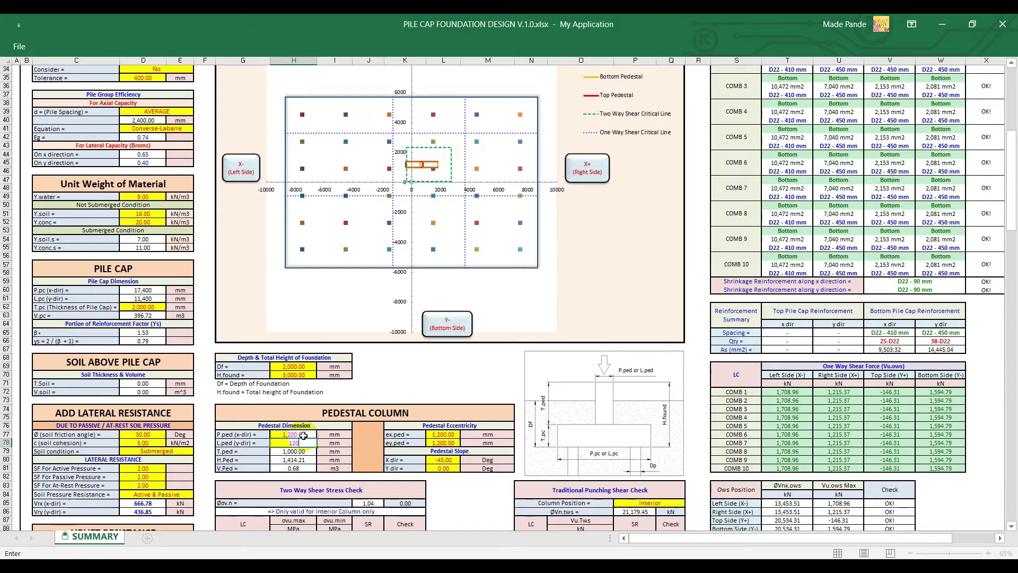
{"action": "key", "text": "Return"}
Set the pedestal x and y eccentricities and x-direction slope to 0.
{"action": "scroll", "coordinate": [303, 434], "scroll_direction": "up", "scroll_amount": 10}
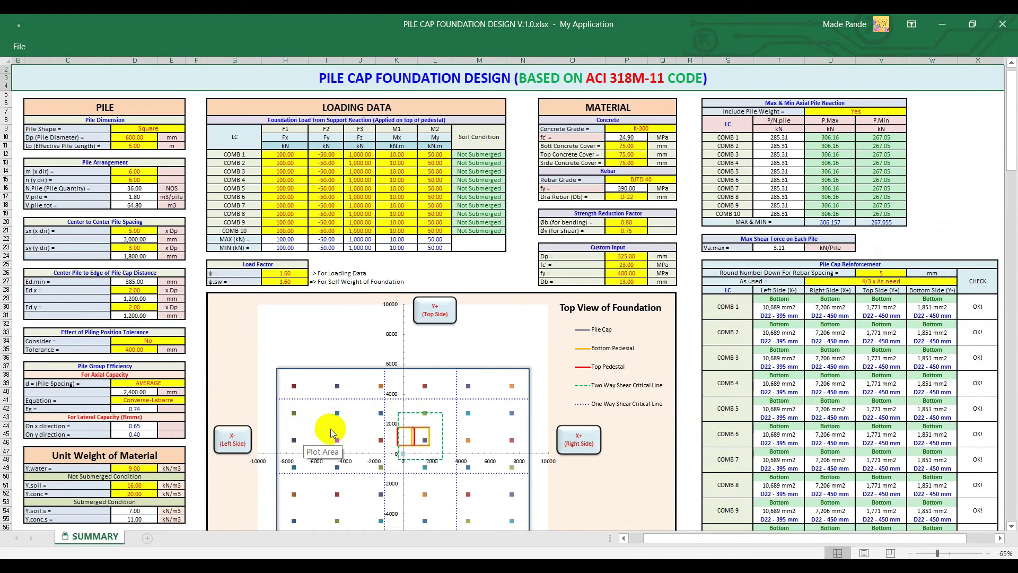
{"action": "scroll", "coordinate": [459, 381], "scroll_direction": "down", "scroll_amount": 4}
{"action": "scroll", "coordinate": [460, 381], "scroll_direction": "down", "scroll_amount": 3}
{"action": "scroll", "coordinate": [457, 383], "scroll_direction": "down", "scroll_amount": 2}
{"action": "left_click", "coordinate": [438, 476]}
{"action": "type", "text": "0"}
{"action": "key", "text": "Return"}
{"action": "type", "text": "0"}
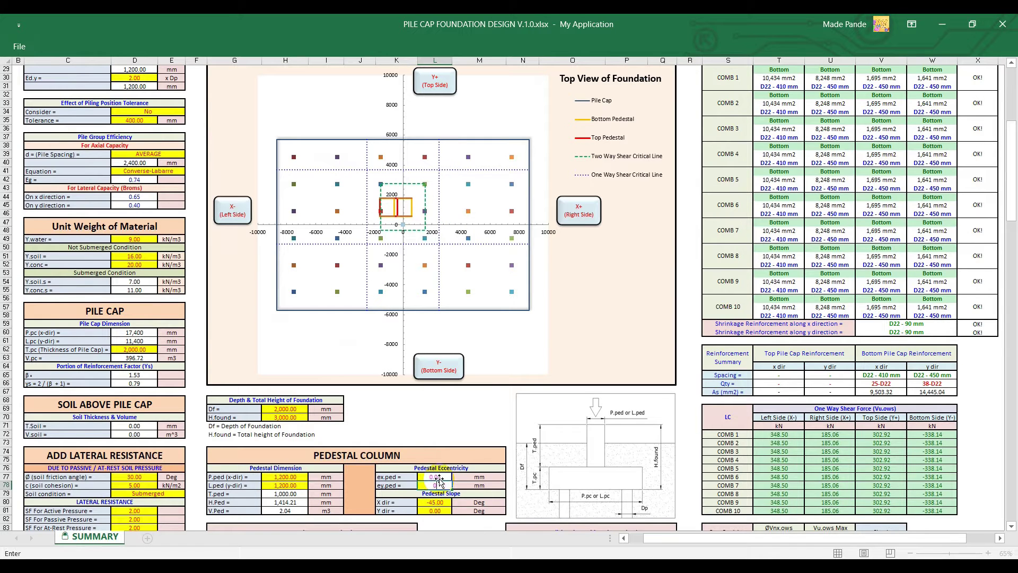
{"action": "key", "text": "Return"}
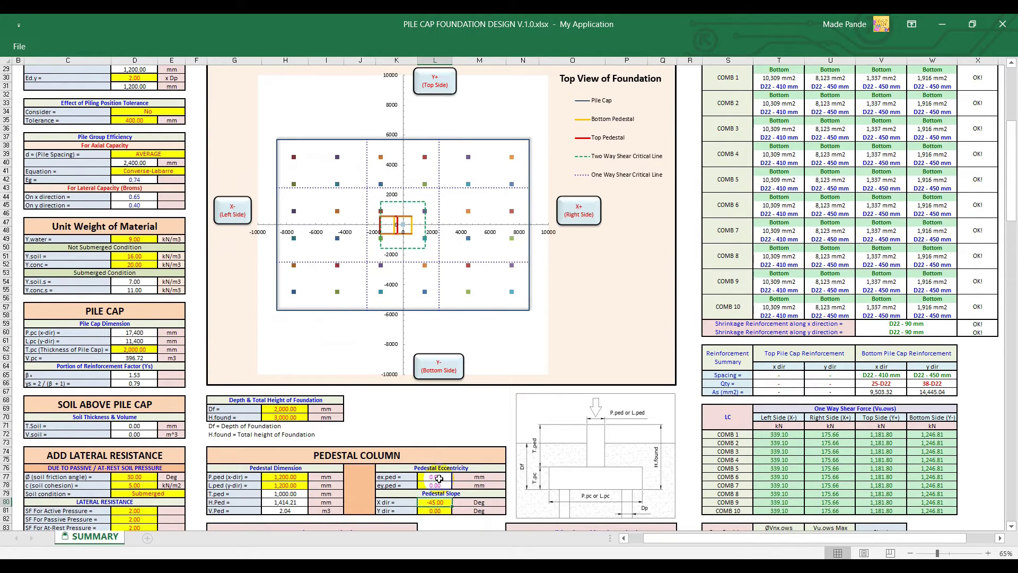
{"action": "type", "text": "0"}
{"action": "key", "text": "Return"}
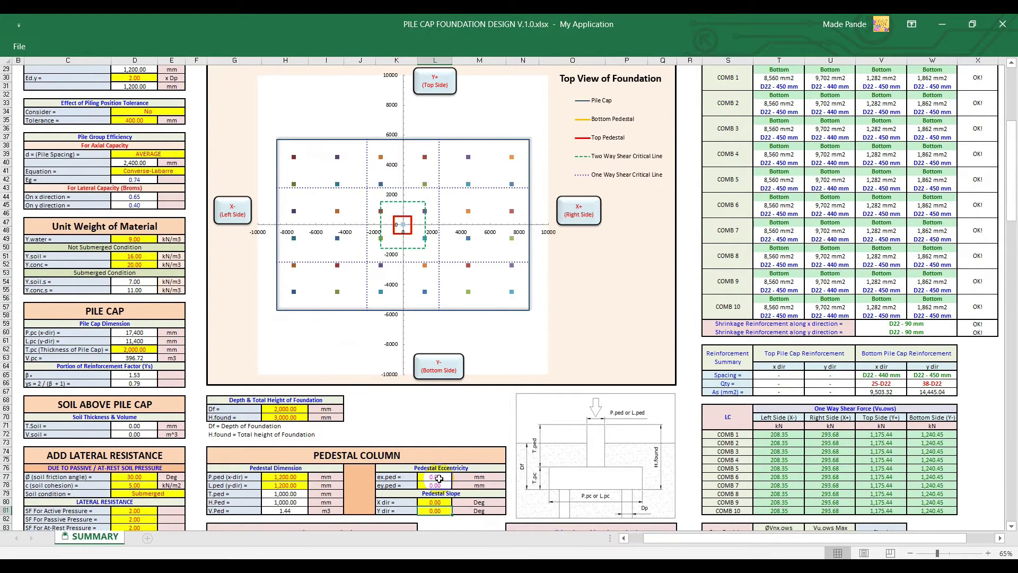
Re-enter the pedestal dimensions as 3,000 mm by 3,000 mm.
{"action": "left_click", "coordinate": [443, 360]}
{"action": "scroll", "coordinate": [443, 360], "scroll_direction": "down", "scroll_amount": 1}
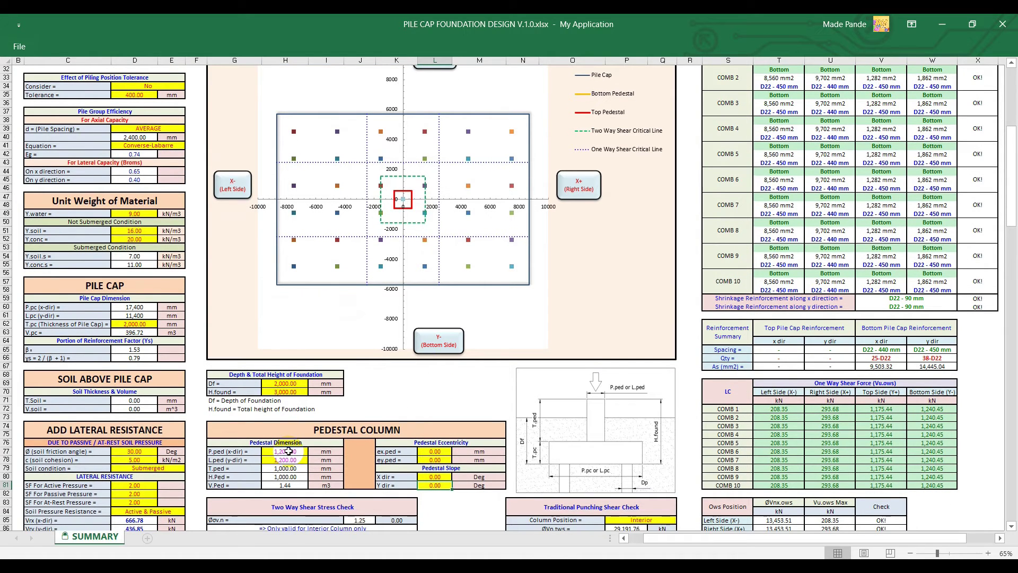
{"action": "left_click", "coordinate": [287, 452]}
{"action": "type", "text": "3"}
{"action": "key", "text": "Return"}
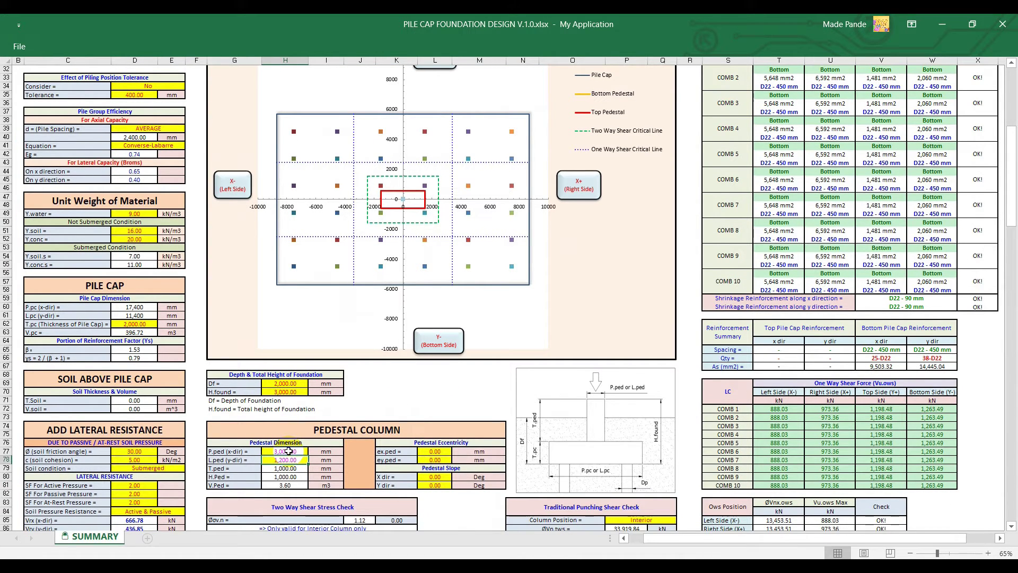
{"action": "type", "text": "2"}
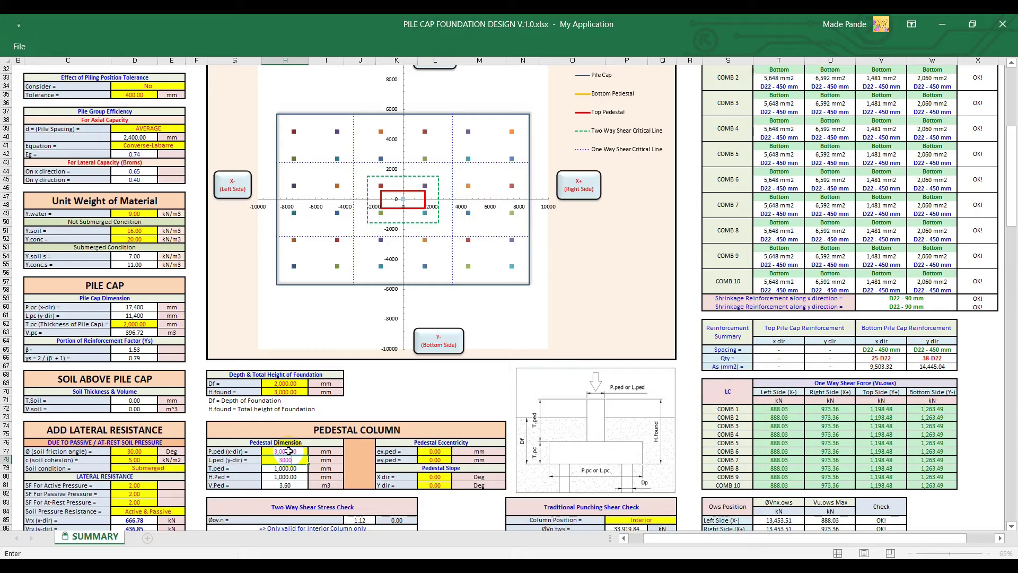
{"action": "key", "text": "Return"}
{"action": "scroll", "coordinate": [288, 451], "scroll_direction": "down", "scroll_amount": 2, "text": "ctrl"}
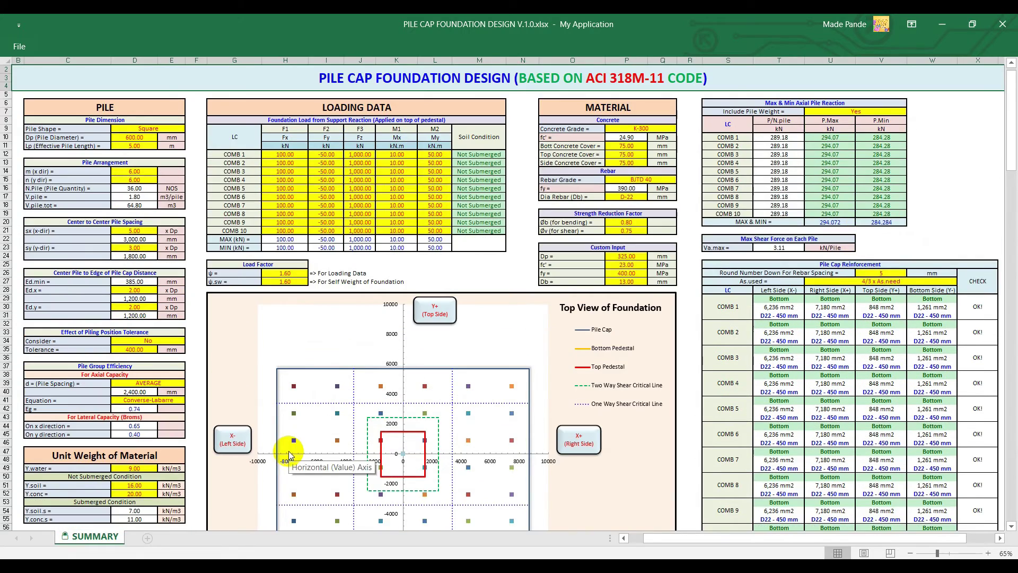
{"action": "scroll", "coordinate": [391, 342], "scroll_direction": "up", "scroll_amount": 2, "text": "ctrl"}
{"action": "scroll", "coordinate": [392, 342], "scroll_direction": "down", "scroll_amount": 8}
{"action": "scroll", "coordinate": [391, 342], "scroll_direction": "down", "scroll_amount": 3}
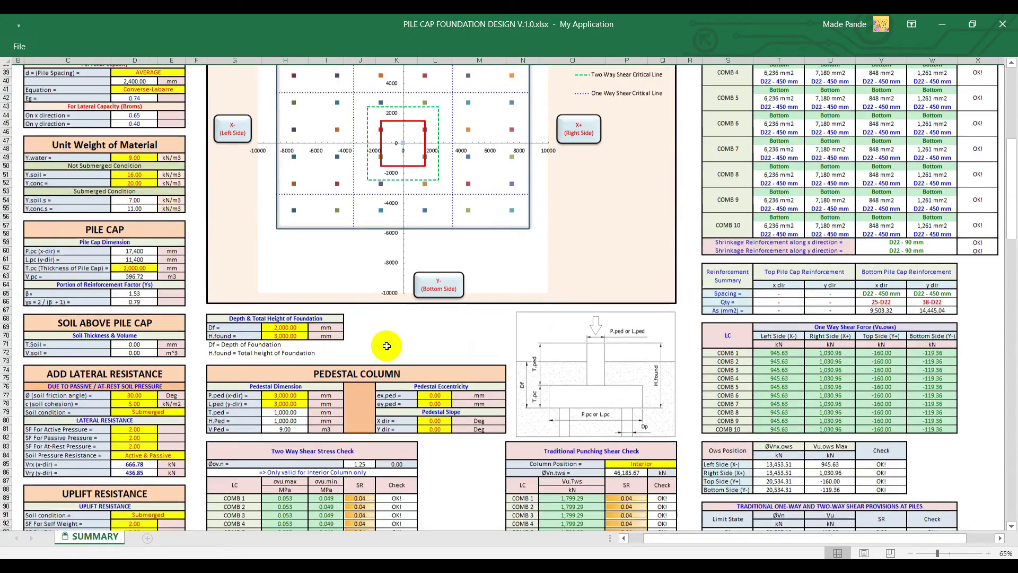
{"action": "scroll", "coordinate": [435, 395], "scroll_direction": "up", "scroll_amount": 3}
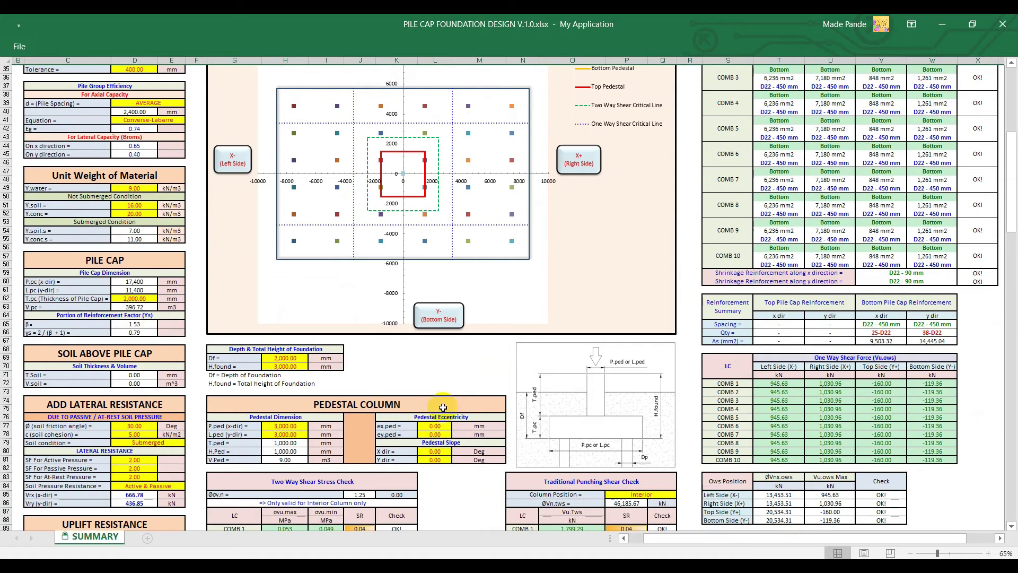
Set the pedestal X-direction slope to 45 degrees and check the foundation depth and total height.
{"action": "left_click", "coordinate": [443, 451]}
{"action": "type", "text": "45"}
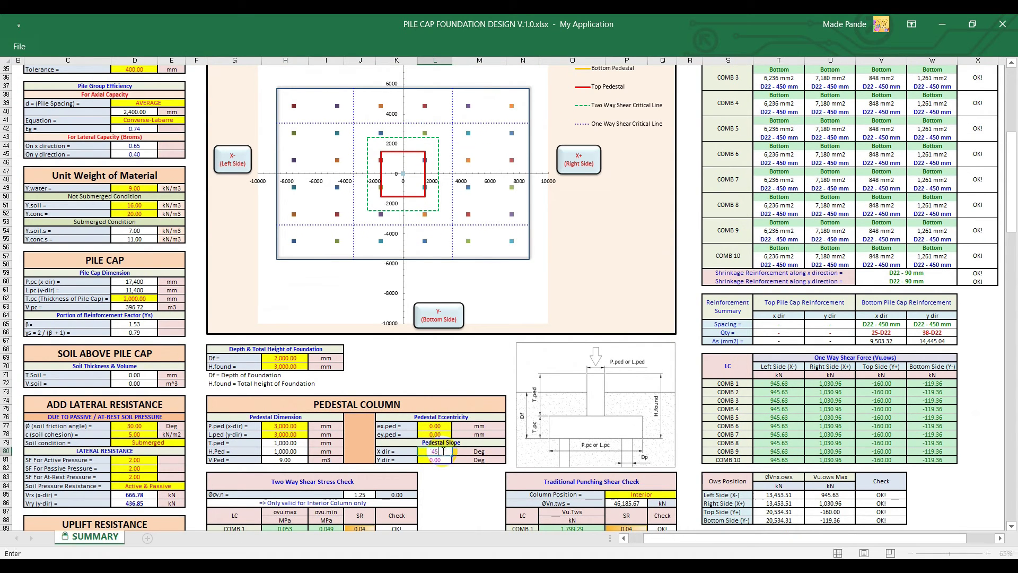
{"action": "key", "text": "Return"}
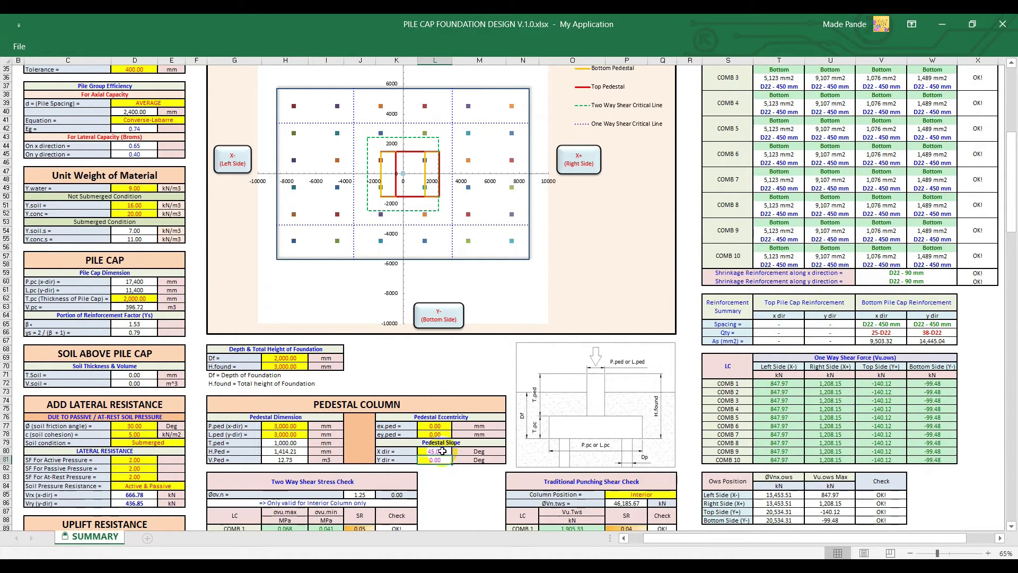
{"action": "scroll", "coordinate": [450, 385], "scroll_direction": "up", "scroll_amount": 10}
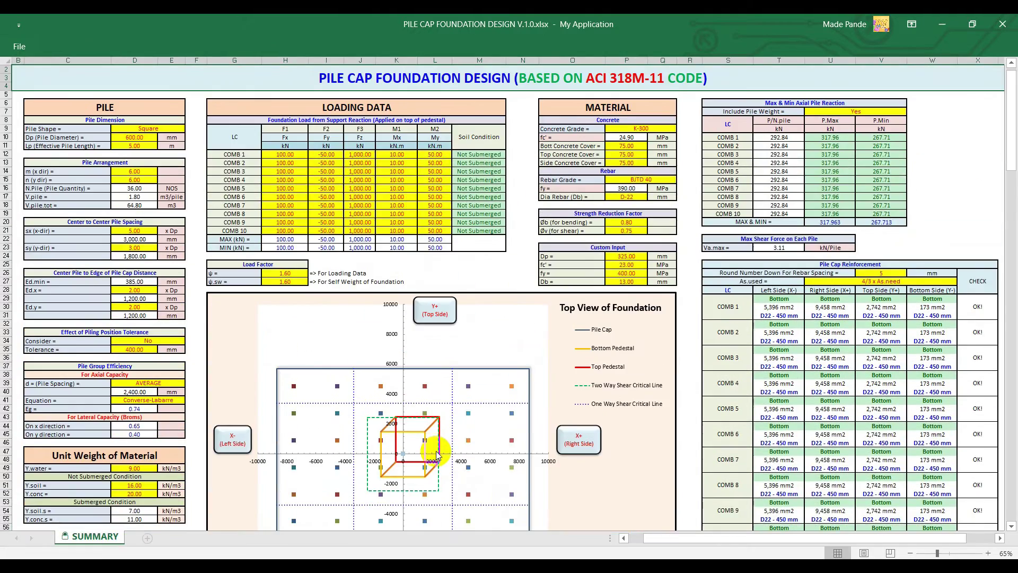
{"action": "scroll", "coordinate": [451, 385], "scroll_direction": "down", "scroll_amount": 5}
{"action": "scroll", "coordinate": [450, 381], "scroll_direction": "down", "scroll_amount": 2}
{"action": "scroll", "coordinate": [449, 380], "scroll_direction": "down", "scroll_amount": 1}
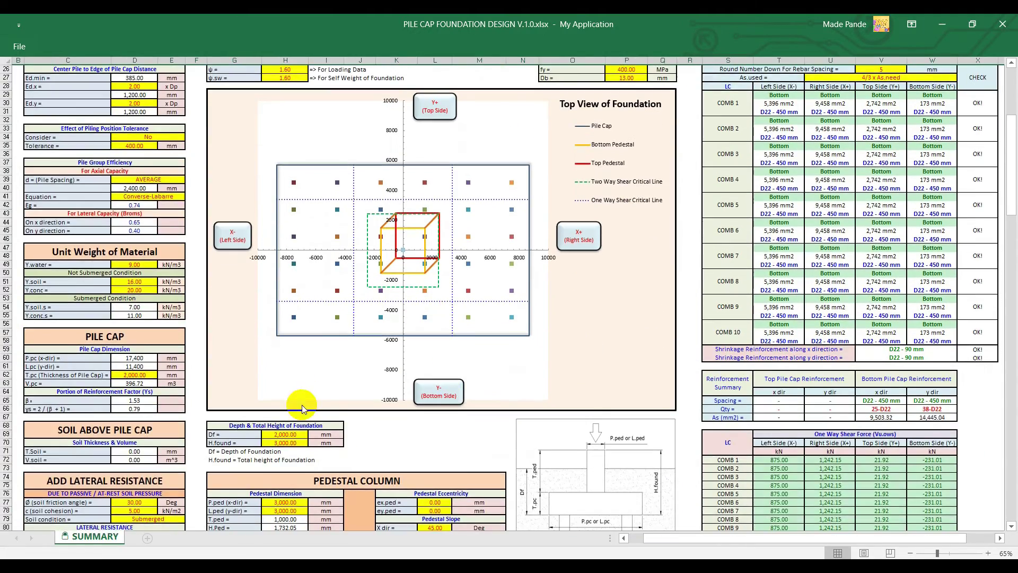
{"action": "scroll", "coordinate": [300, 412], "scroll_direction": "down", "scroll_amount": 1}
{"action": "left_click", "coordinate": [297, 408]}
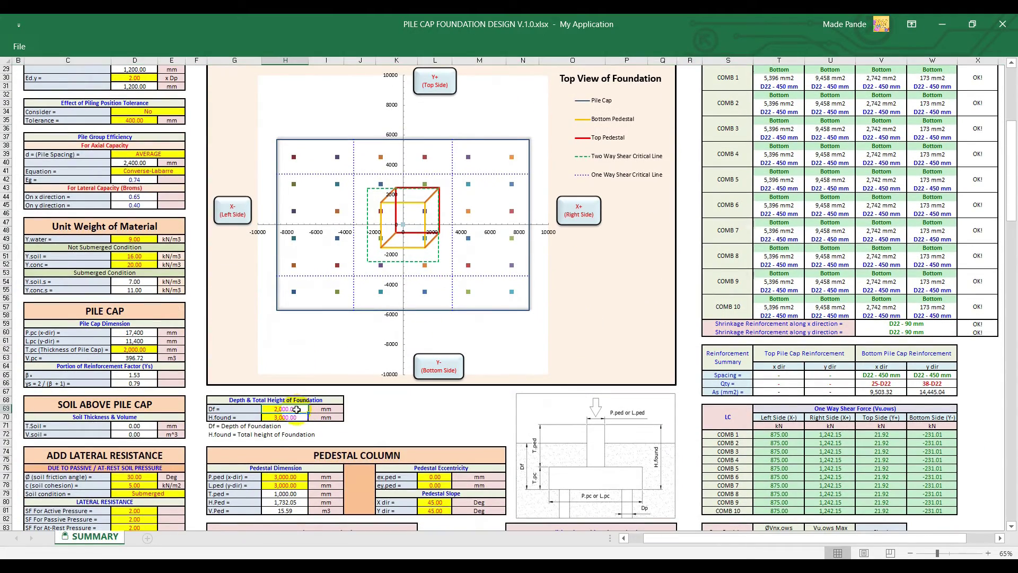
{"action": "left_click", "coordinate": [295, 417]}
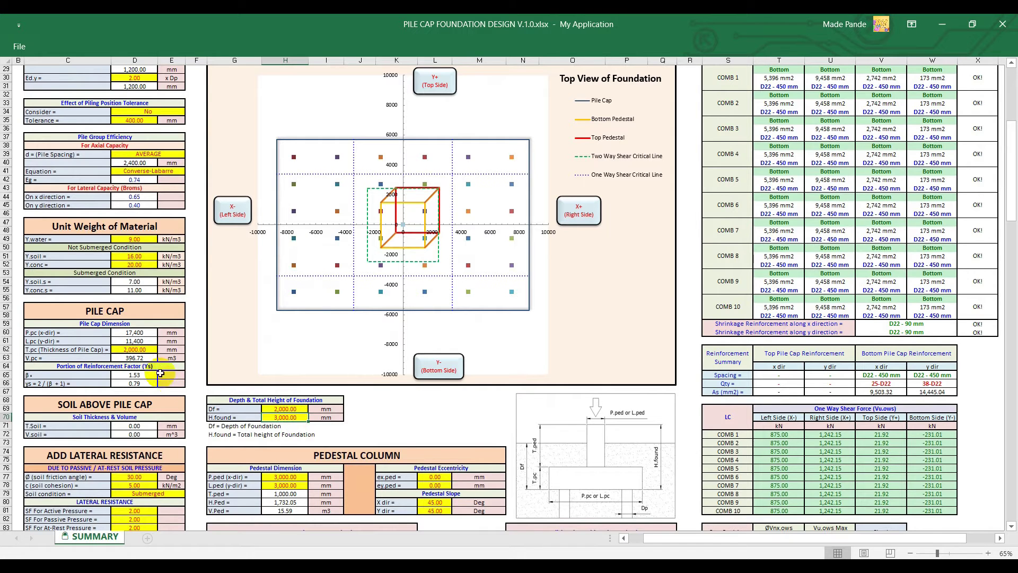
Set the pile cap thickness to 1,000 mm and check the total foundation height.
{"action": "left_click", "coordinate": [134, 349]}
{"action": "key", "text": "BackSpace"}
{"action": "type", "text": "1800"}
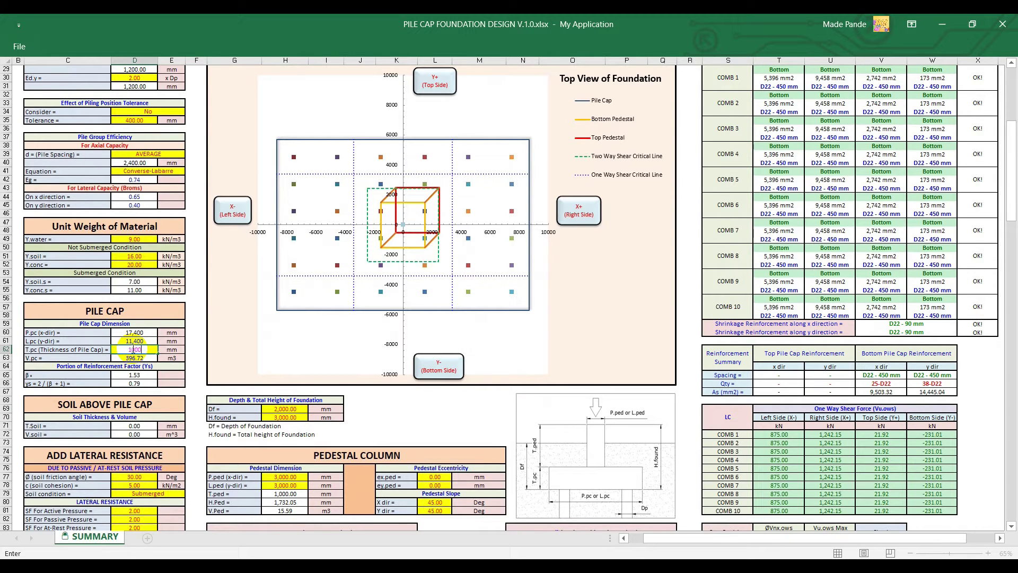
{"action": "key", "text": "Return"}
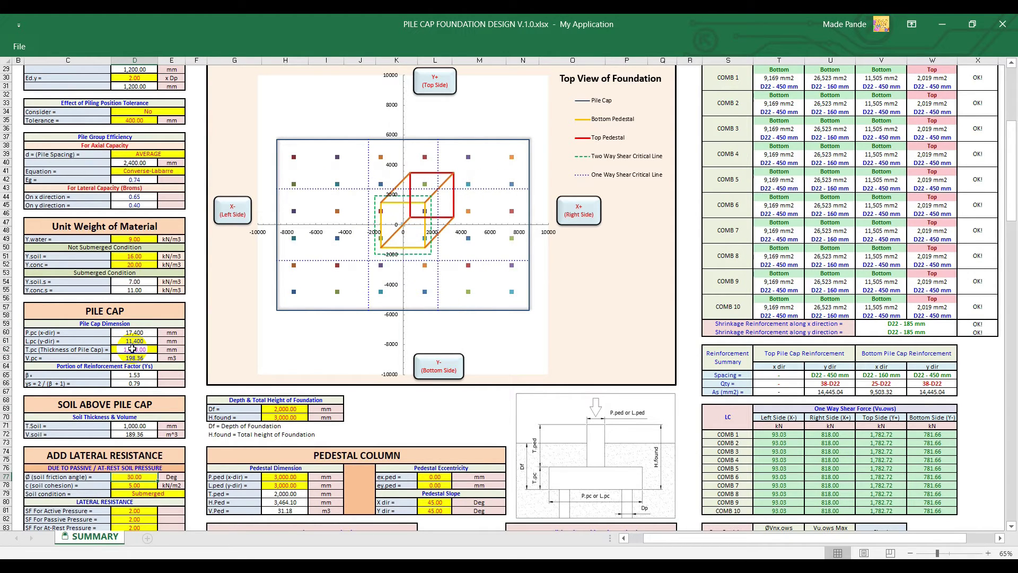
{"action": "left_click", "coordinate": [293, 418]}
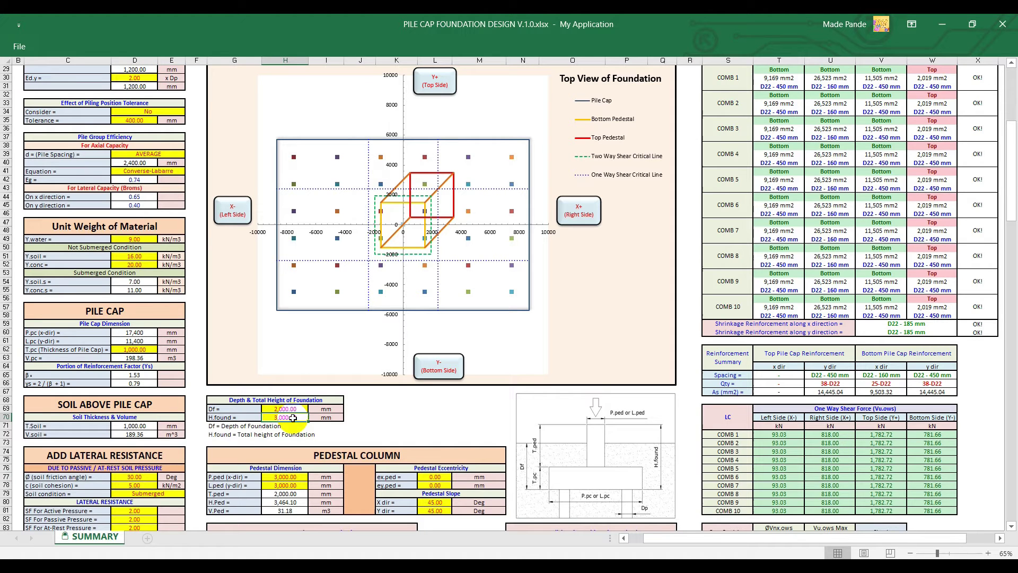
Try pedestal eccentricities of 1,200 mm in x and -2,000 mm in y.
{"action": "scroll", "coordinate": [293, 418], "scroll_direction": "down", "scroll_amount": 1}
{"action": "left_click", "coordinate": [434, 450]}
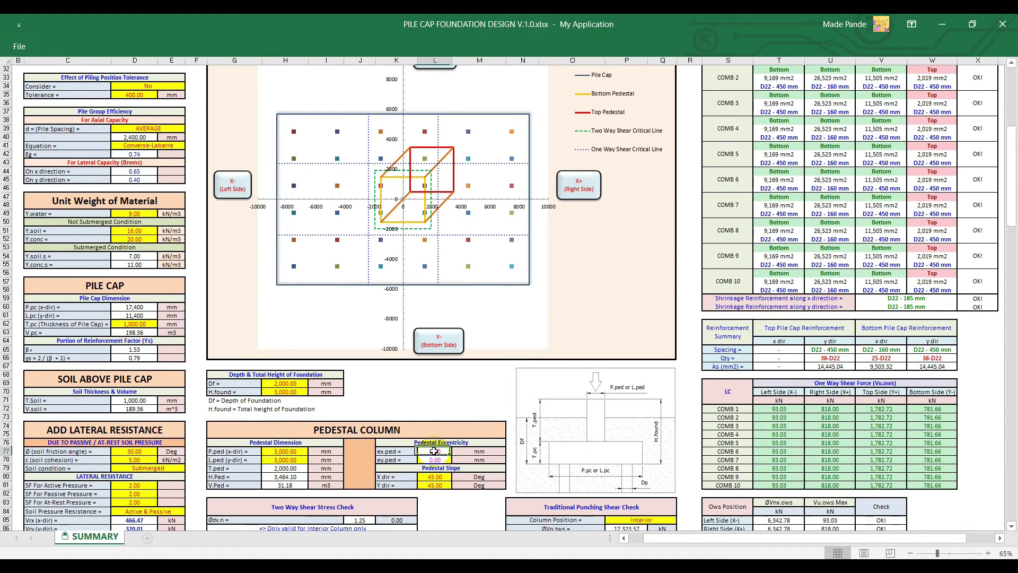
{"action": "key", "text": "BackSpace"}
{"action": "type", "text": "1200"}
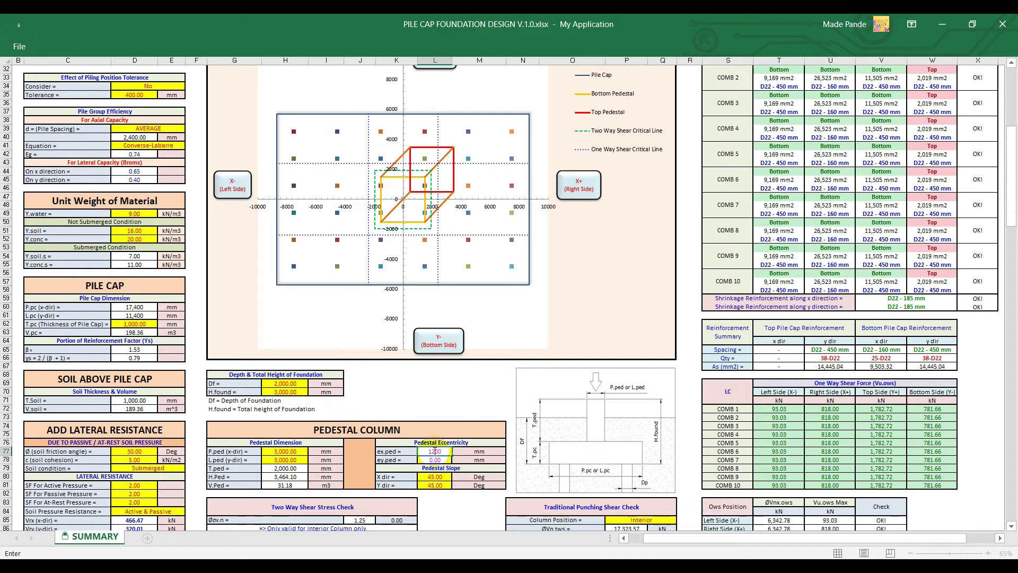
{"action": "key", "text": "Return"}
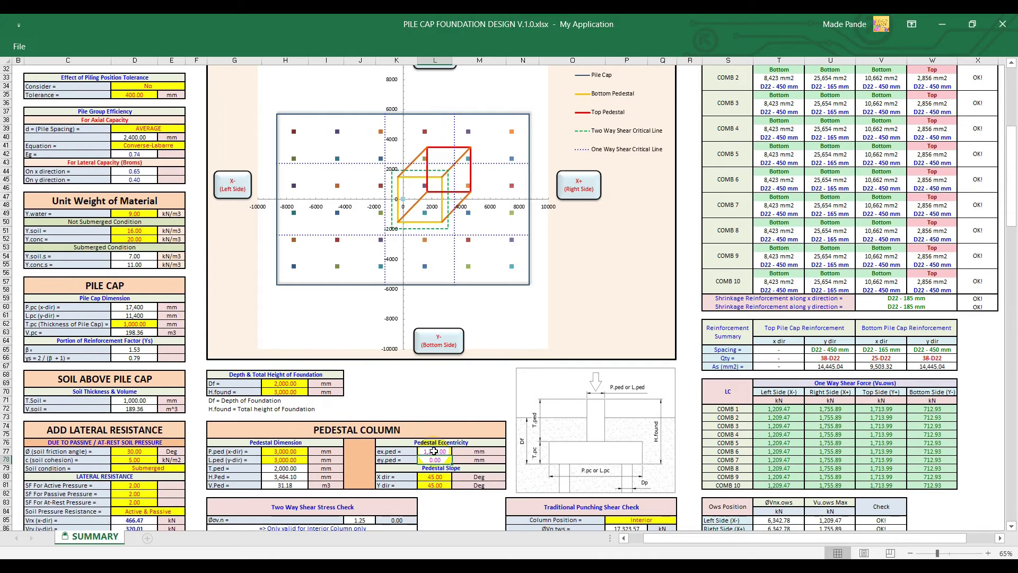
{"action": "key", "text": "BackSpace"}
{"action": "type", "text": "-2000"}
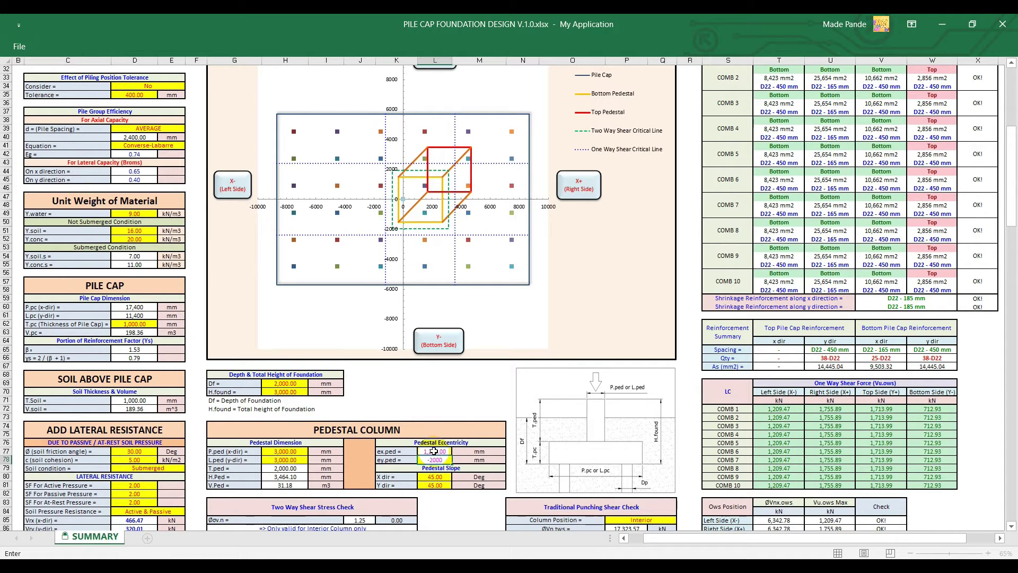
{"action": "key", "text": "Return"}
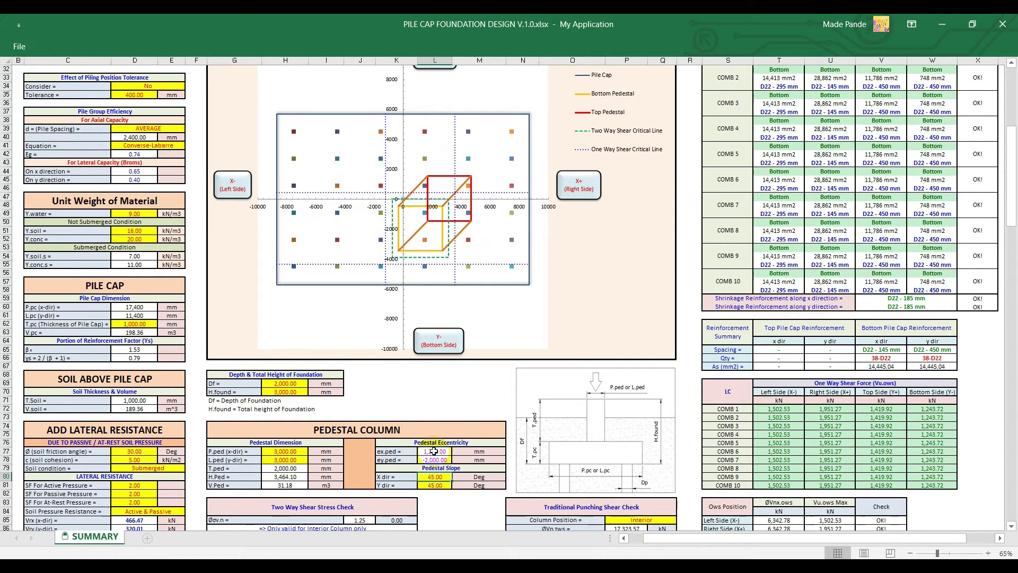
Reset the pedestal x and y eccentricities and X and Y slopes to 0.
{"action": "left_click", "coordinate": [433, 451]}
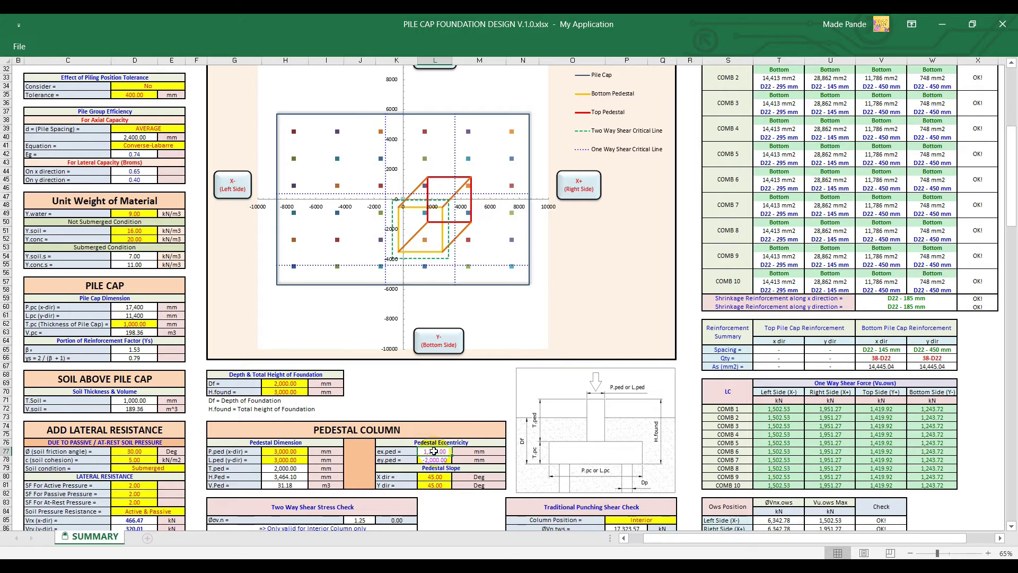
{"action": "key", "text": "BackSpace"}
{"action": "key", "text": "Return"}
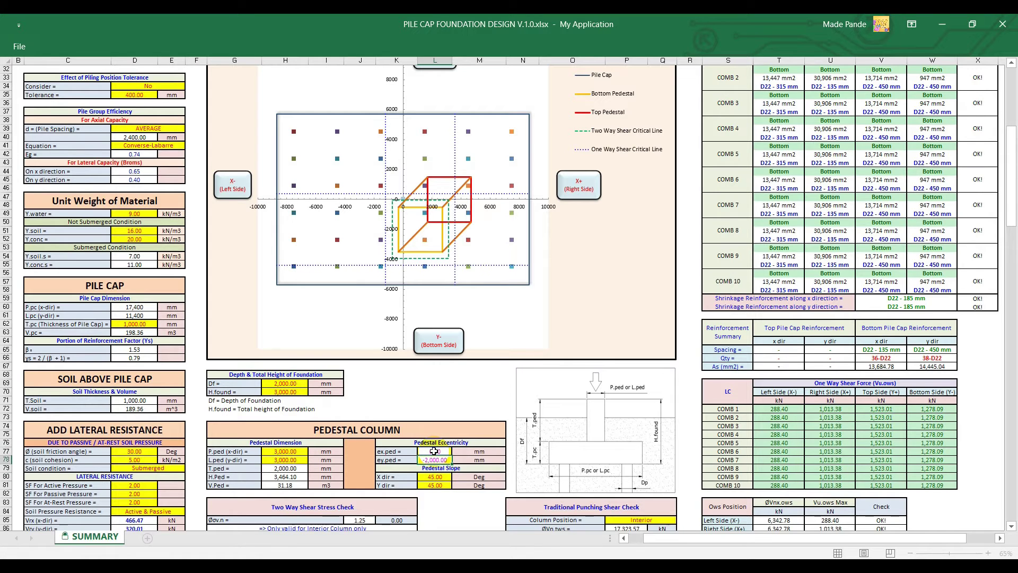
{"action": "type", "text": "0"}
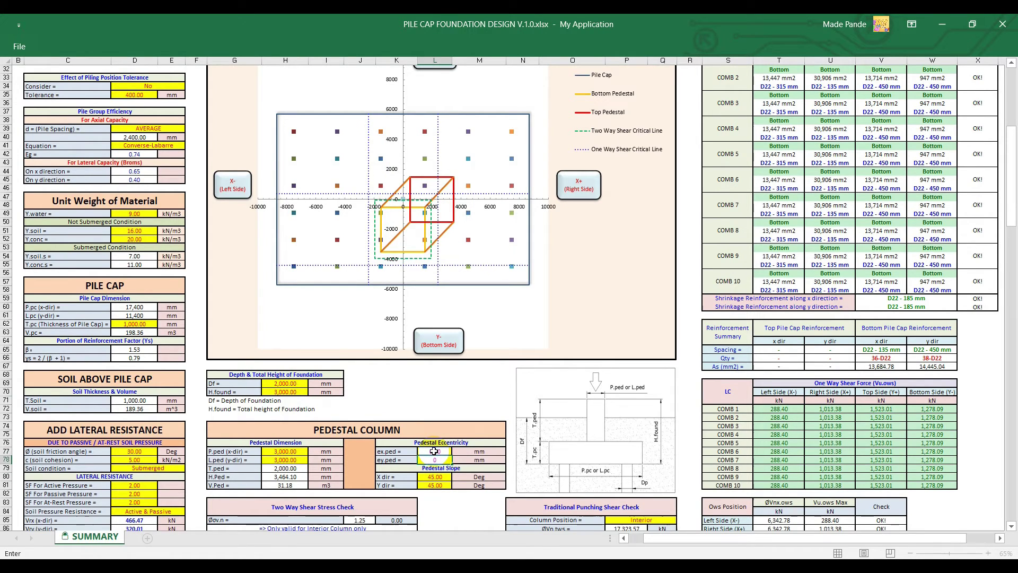
{"action": "key", "text": "Return"}
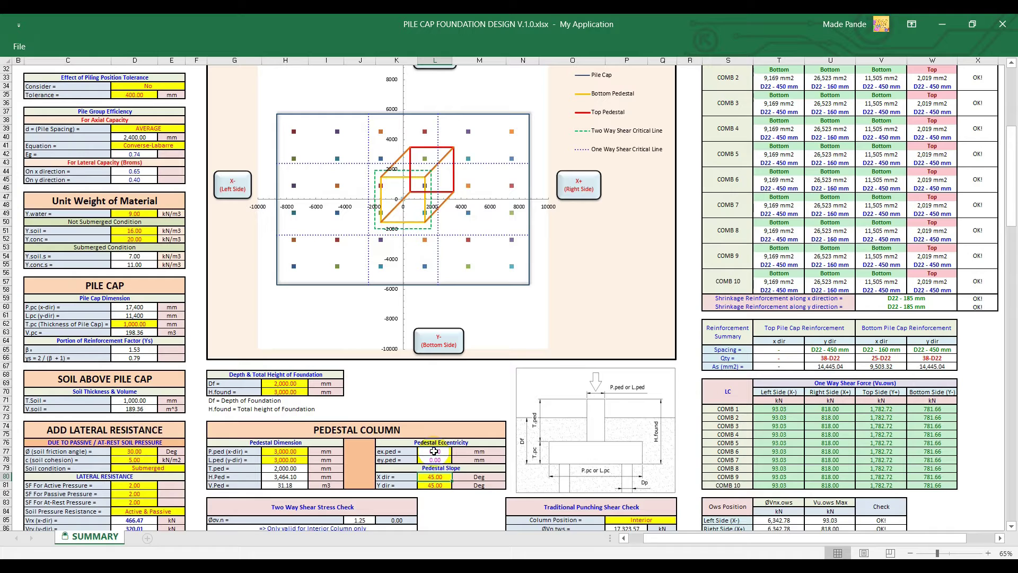
{"action": "type", "text": "0"}
{"action": "key", "text": "Return"}
{"action": "type", "text": "0"}
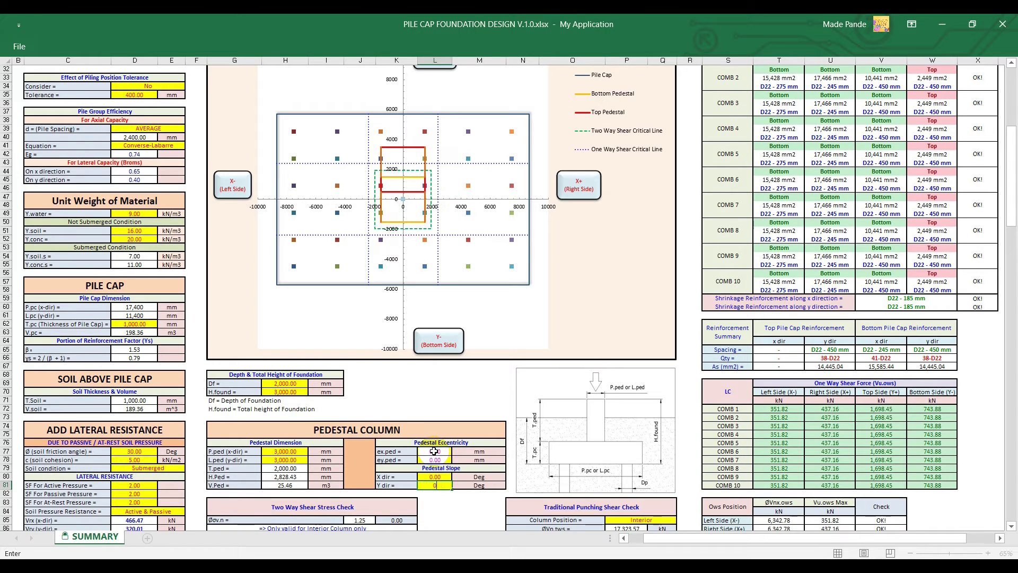
{"action": "key", "text": "Return"}
{"action": "scroll", "coordinate": [434, 450], "scroll_direction": "up", "scroll_amount": 10}
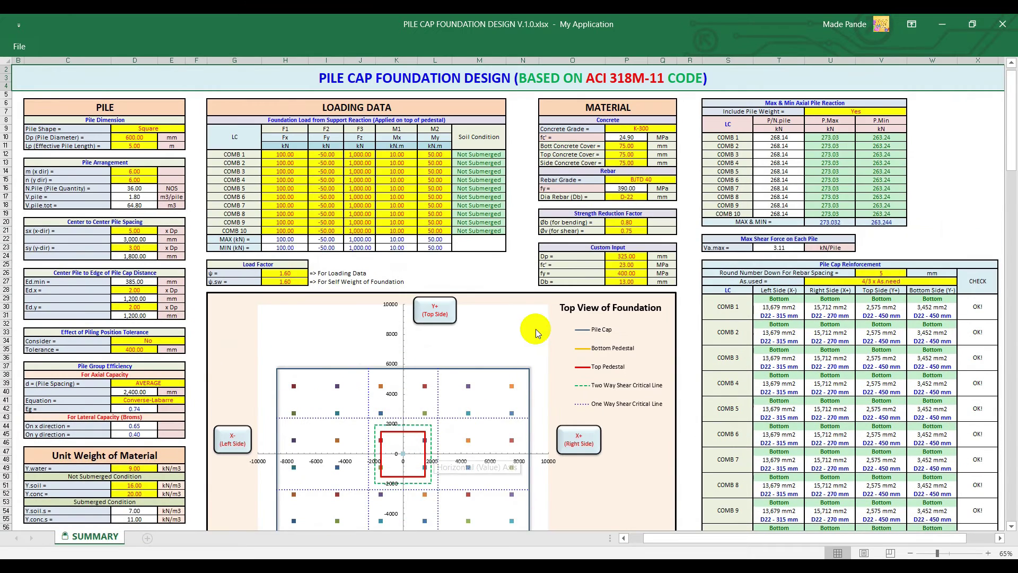
Try concrete grade K-600, then settle on K-525.
{"action": "scroll", "coordinate": [537, 329], "scroll_direction": "down", "scroll_amount": 5}
{"action": "scroll", "coordinate": [537, 334], "scroll_direction": "down", "scroll_amount": 7}
{"action": "scroll", "coordinate": [536, 334], "scroll_direction": "down", "scroll_amount": 1}
{"action": "scroll", "coordinate": [536, 334], "scroll_direction": "down", "scroll_amount": 2}
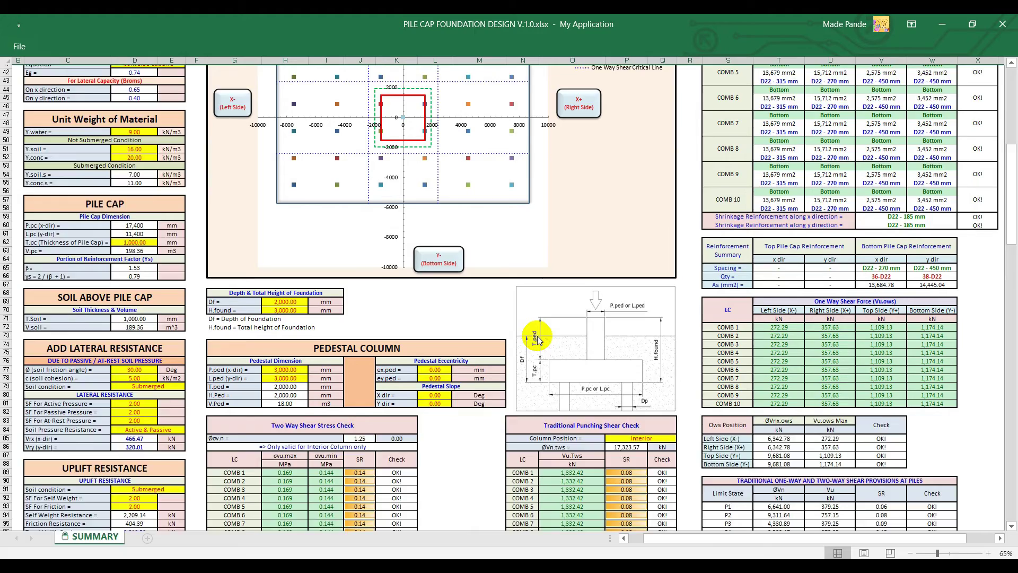
{"action": "scroll", "coordinate": [419, 387], "scroll_direction": "down", "scroll_amount": 1}
{"action": "scroll", "coordinate": [419, 387], "scroll_direction": "down", "scroll_amount": 2}
{"action": "scroll", "coordinate": [419, 387], "scroll_direction": "down", "scroll_amount": 1}
{"action": "scroll", "coordinate": [419, 387], "scroll_direction": "up", "scroll_amount": 12}
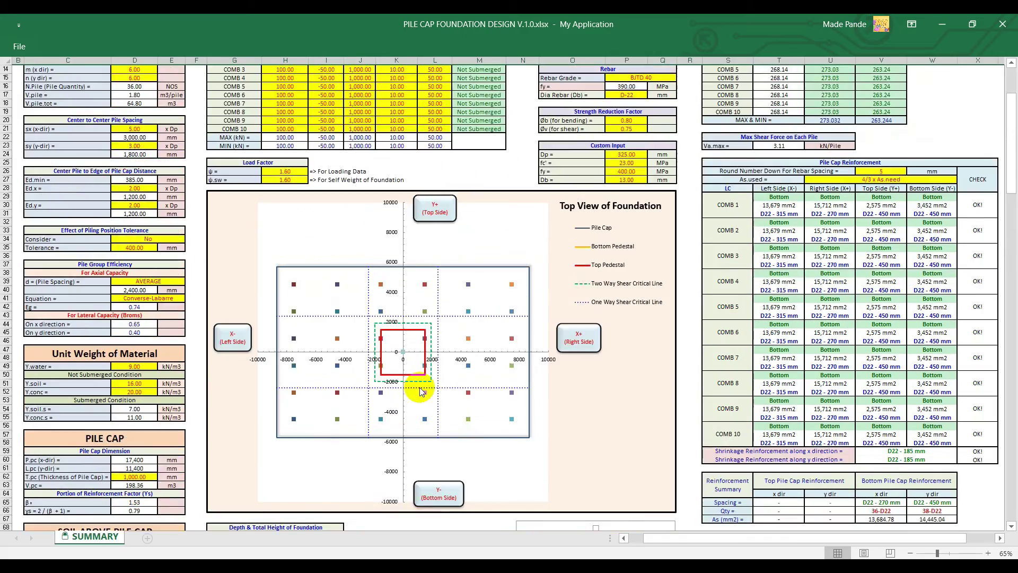
{"action": "scroll", "coordinate": [555, 296], "scroll_direction": "up", "scroll_amount": 5}
{"action": "scroll", "coordinate": [639, 126], "scroll_direction": "up", "scroll_amount": 1}
{"action": "left_click", "coordinate": [669, 137]}
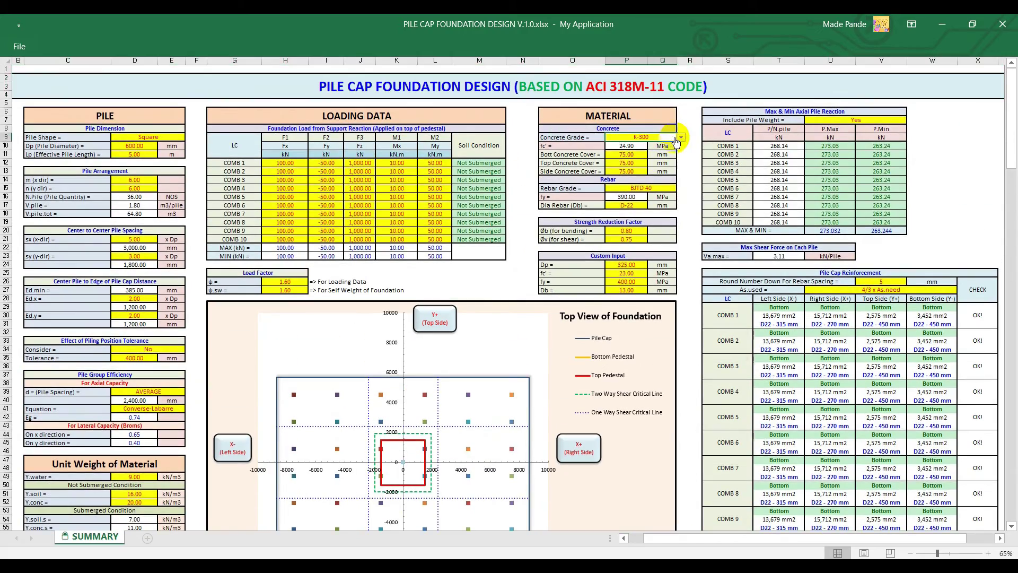
{"action": "left_click", "coordinate": [681, 137]}
{"action": "scroll", "coordinate": [676, 171], "scroll_direction": "down", "scroll_amount": 2}
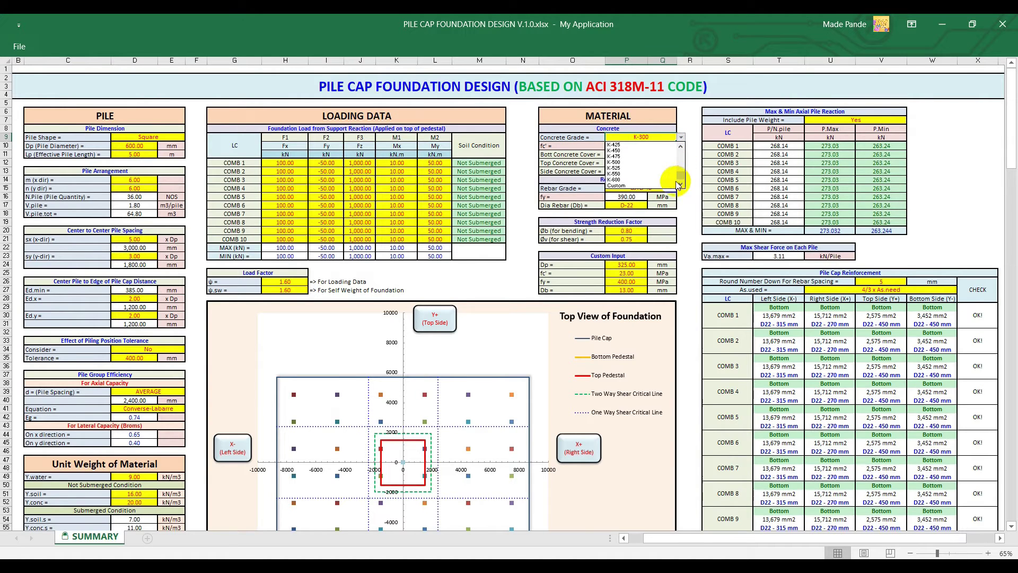
{"action": "left_click", "coordinate": [659, 180]}
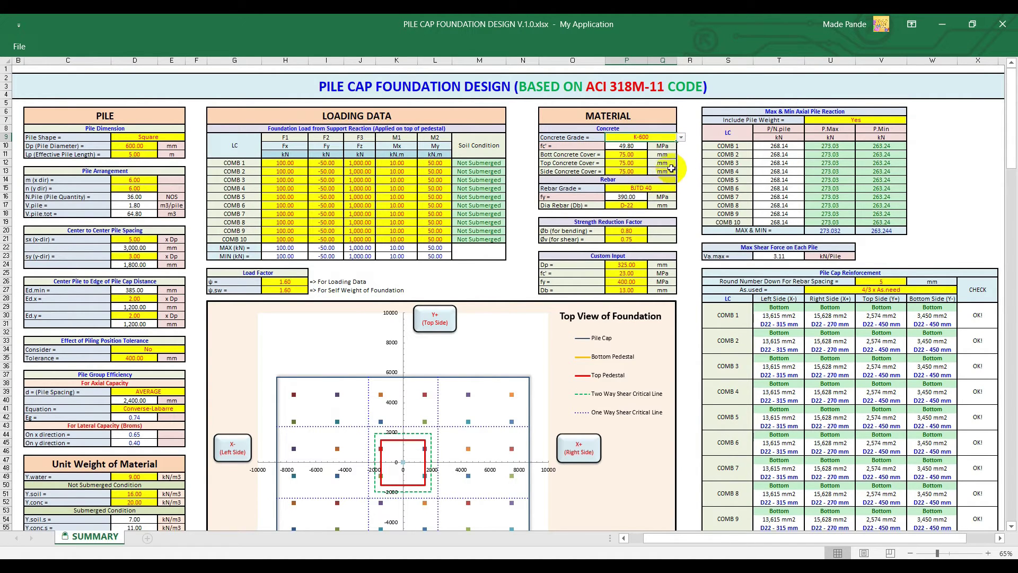
{"action": "left_click", "coordinate": [681, 137]}
{"action": "left_click", "coordinate": [661, 169]}
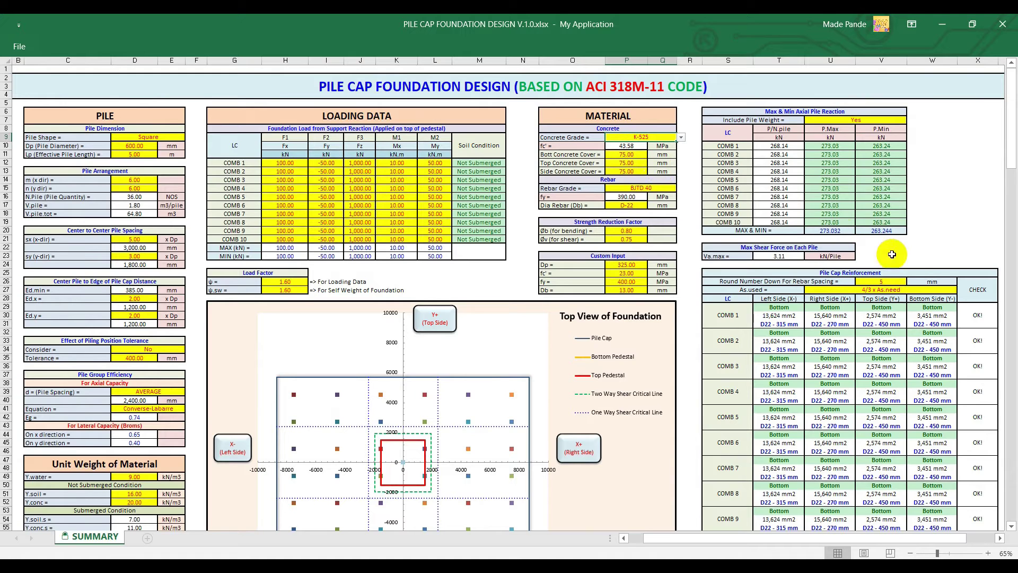
Switch As.used to Standard Formula, then back to 4/3 x As.need.
{"action": "left_click", "coordinate": [945, 292]}
{"action": "left_click", "coordinate": [961, 291]}
{"action": "left_click", "coordinate": [952, 305]}
{"action": "left_click", "coordinate": [961, 290]}
{"action": "left_click", "coordinate": [928, 298]}
Try a rebar spacing round-down of 10, then set it to 50 mm.
{"action": "left_click", "coordinate": [897, 281]}
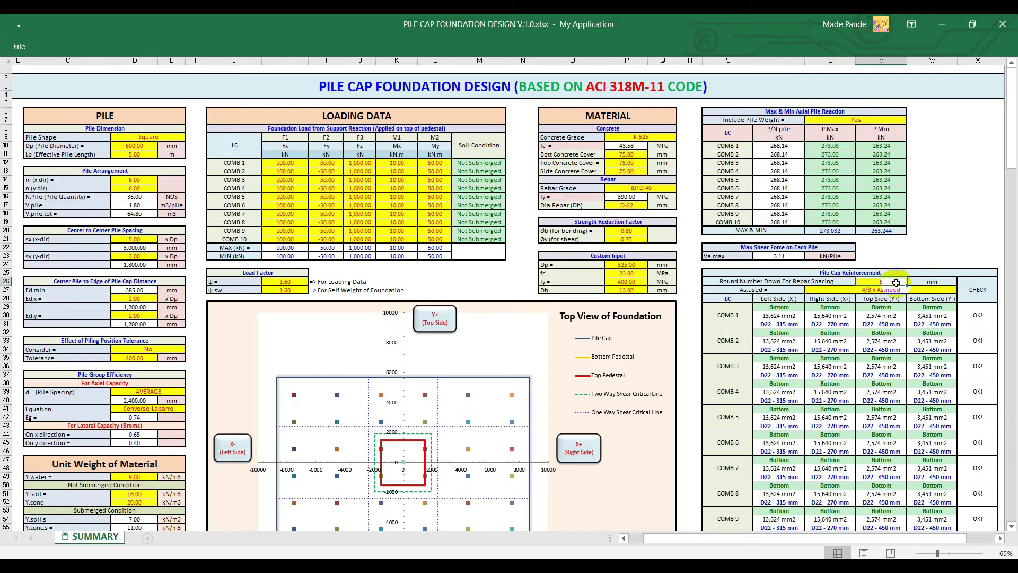
{"action": "type", "text": "10"}
{"action": "key", "text": "Return"}
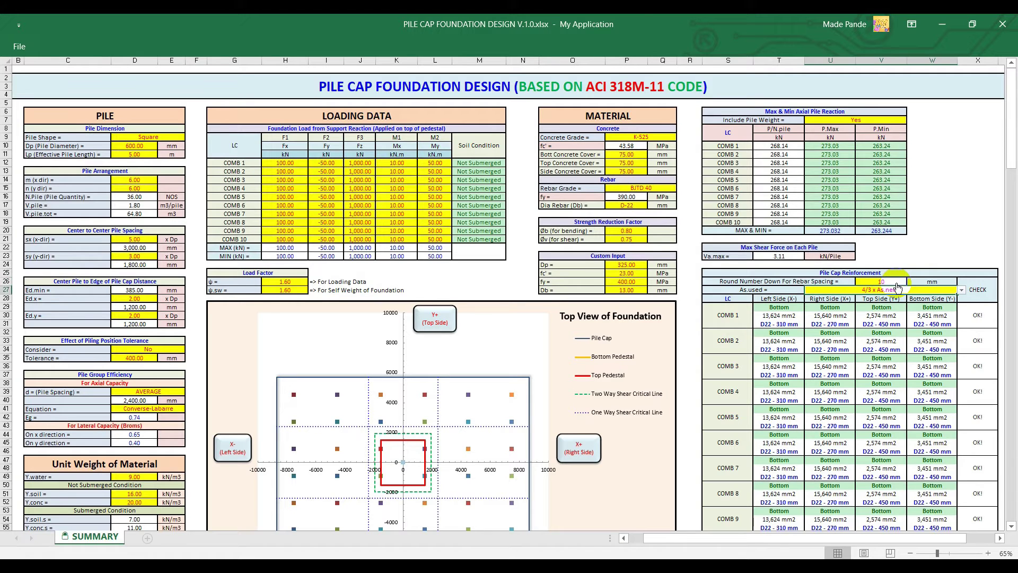
{"action": "left_click", "coordinate": [894, 280]}
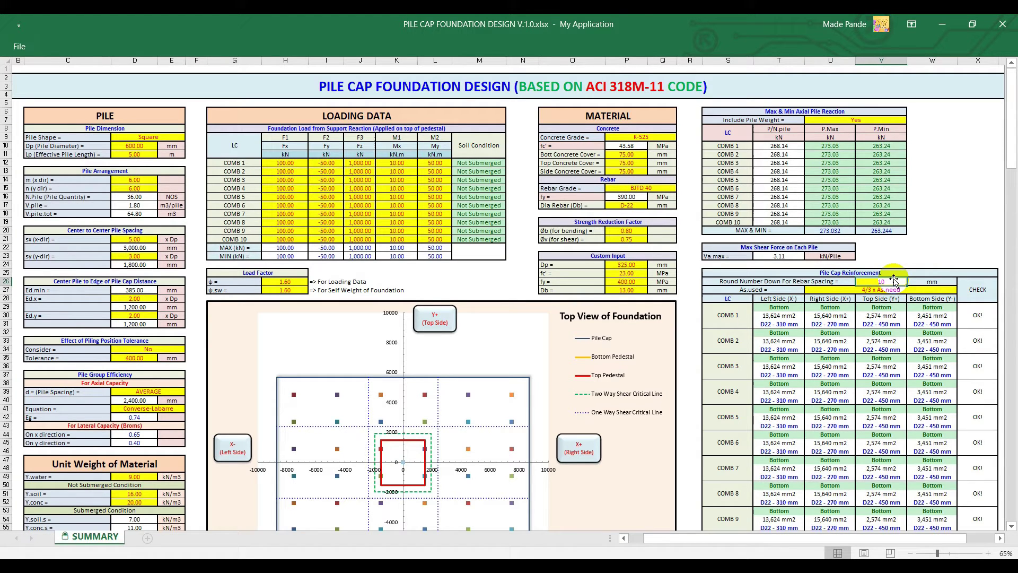
{"action": "type", "text": "50"}
{"action": "key", "text": "Return"}
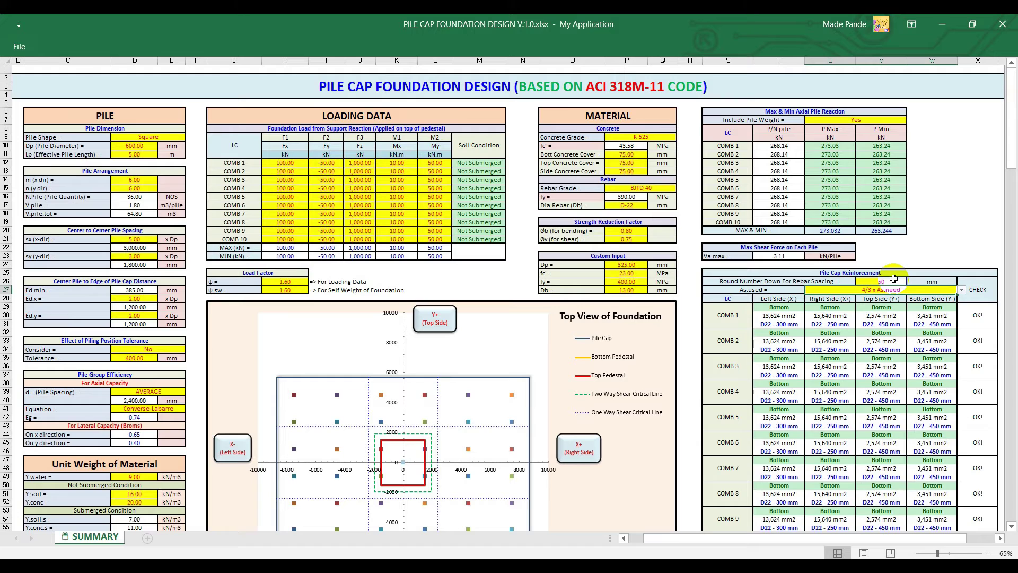
{"action": "left_click", "coordinate": [638, 154]}
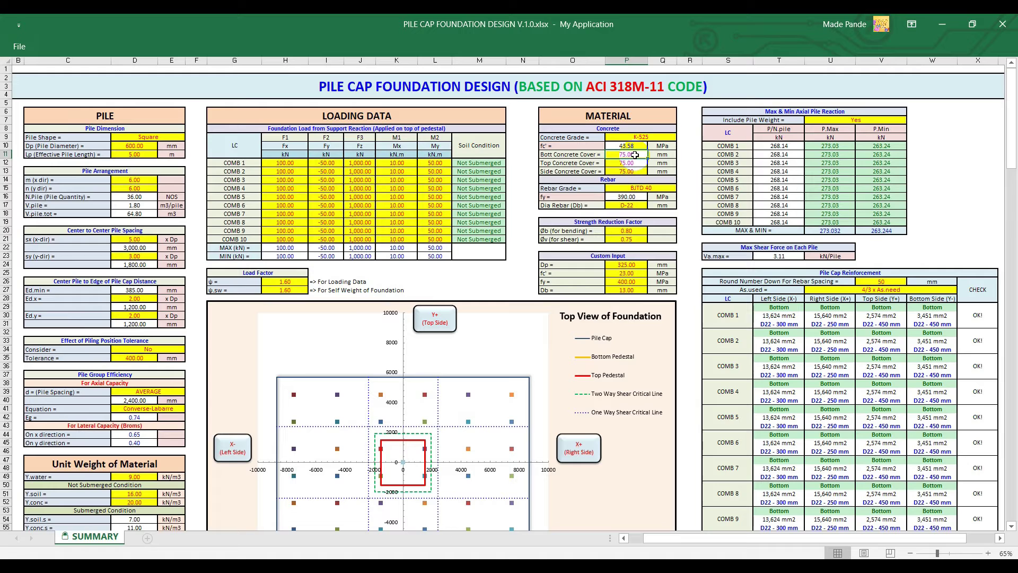
{"action": "type", "text": "120"}
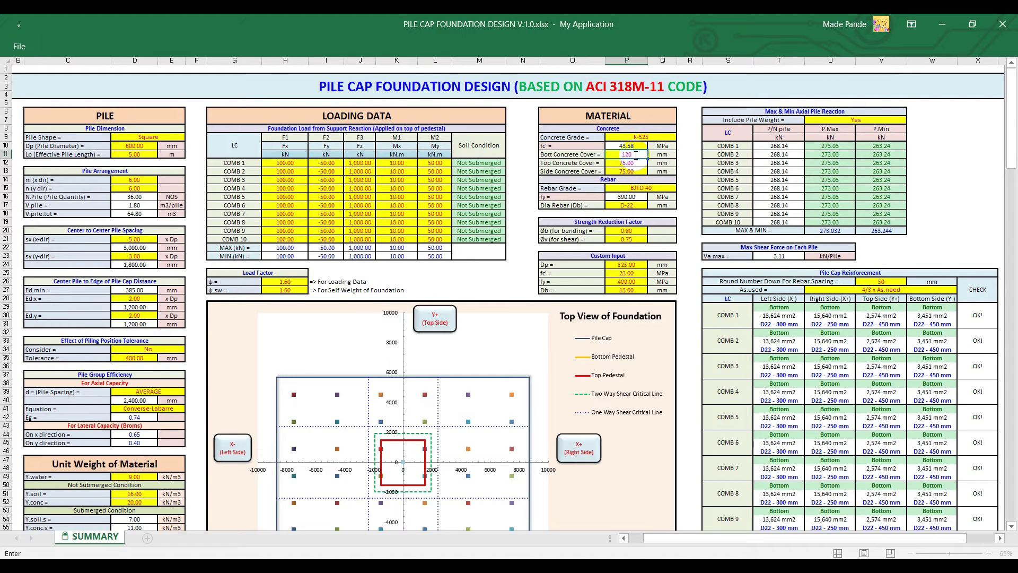
{"action": "key", "text": "Return"}
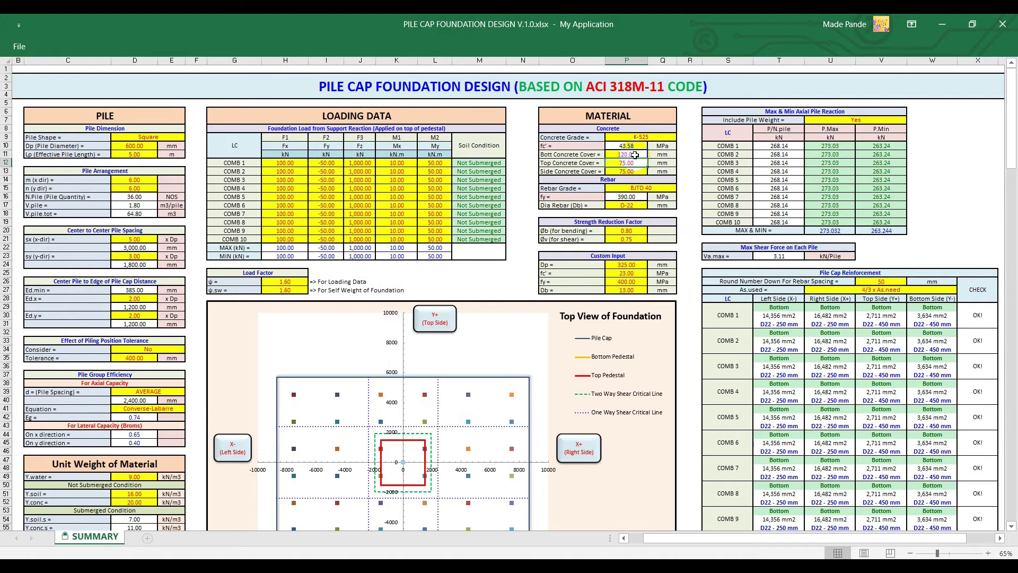
{"action": "left_click", "coordinate": [636, 155]}
{"action": "type", "text": "1"}
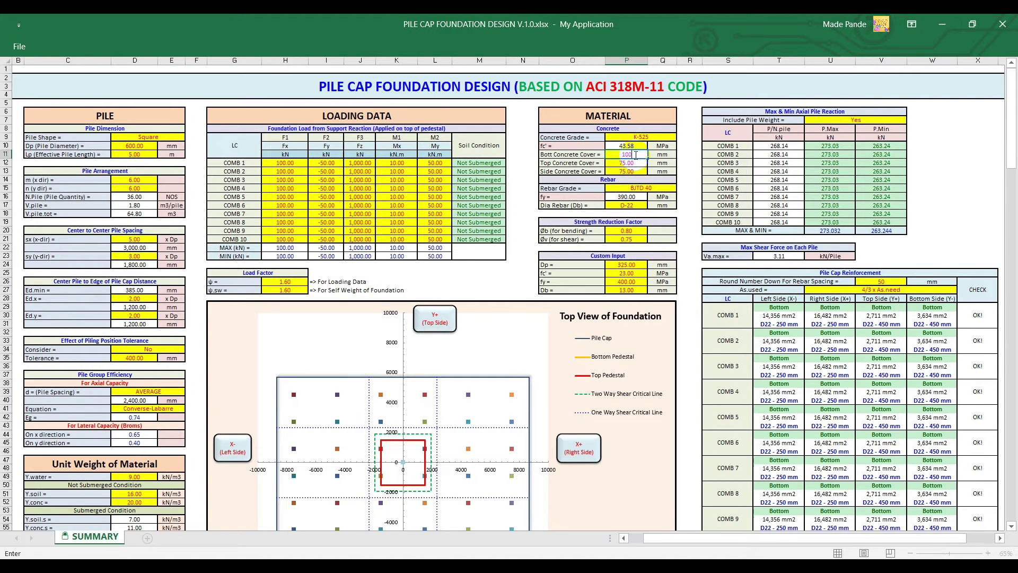
{"action": "key", "text": "Return"}
{"action": "left_click", "coordinate": [636, 155]}
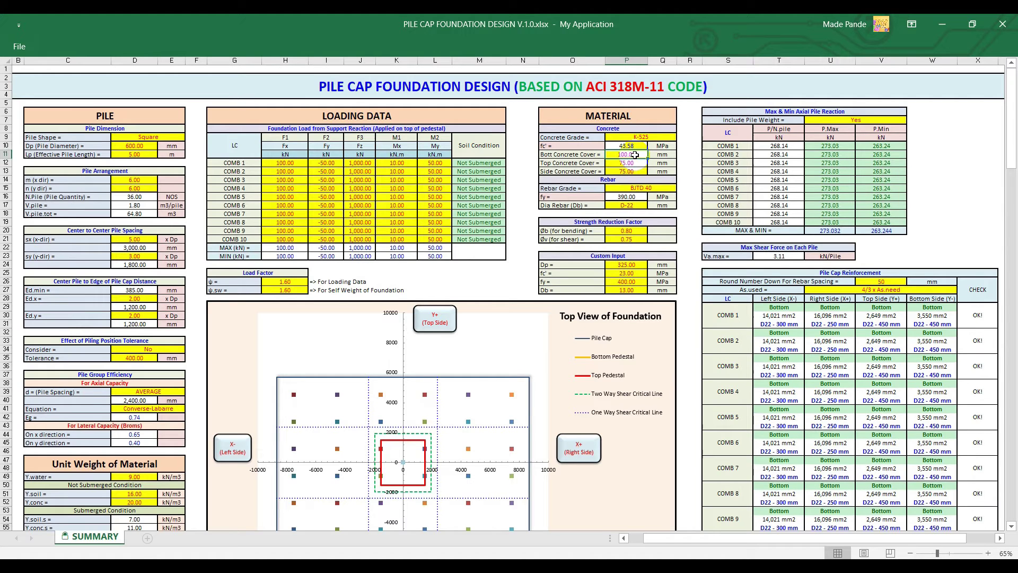
{"action": "type", "text": "75"}
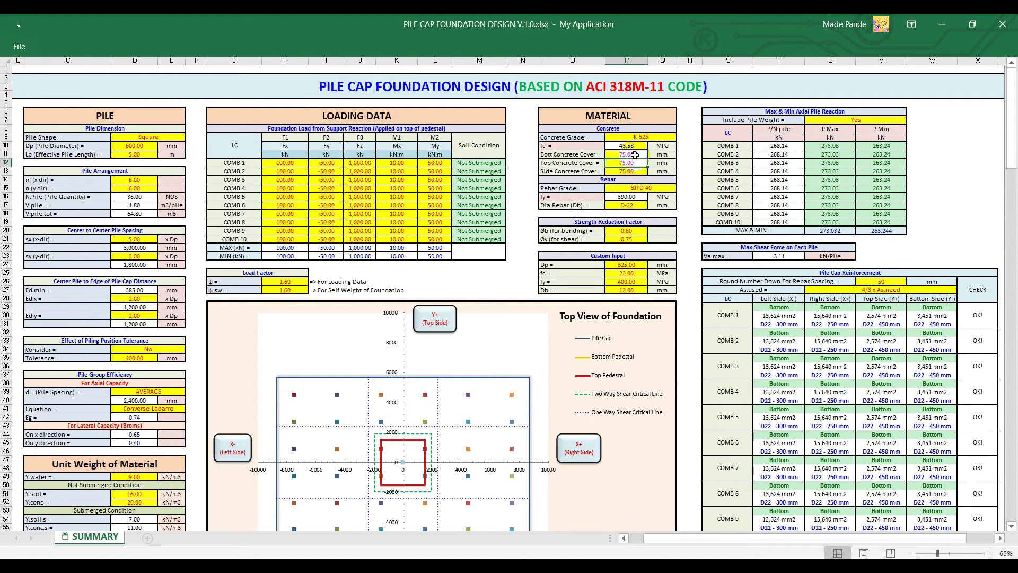
{"action": "left_click", "coordinate": [630, 170]}
{"action": "left_click", "coordinate": [631, 170]}
Try rebar grades BJTD 50 and BJTD 30, ending on BJTD 50.
{"action": "scroll", "coordinate": [656, 190], "scroll_direction": "down", "scroll_amount": 1}
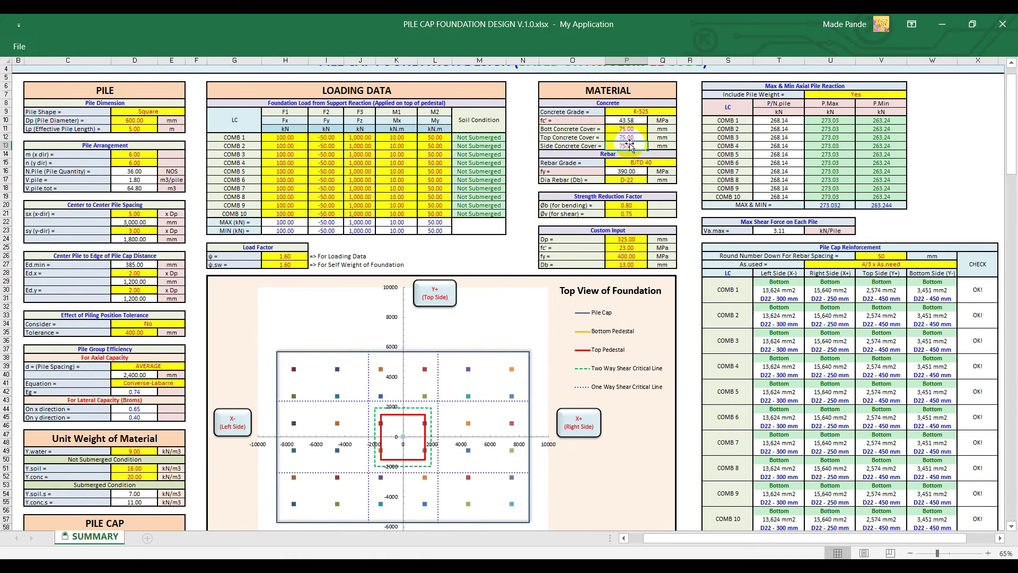
{"action": "left_click", "coordinate": [660, 160]}
{"action": "left_click", "coordinate": [681, 163]}
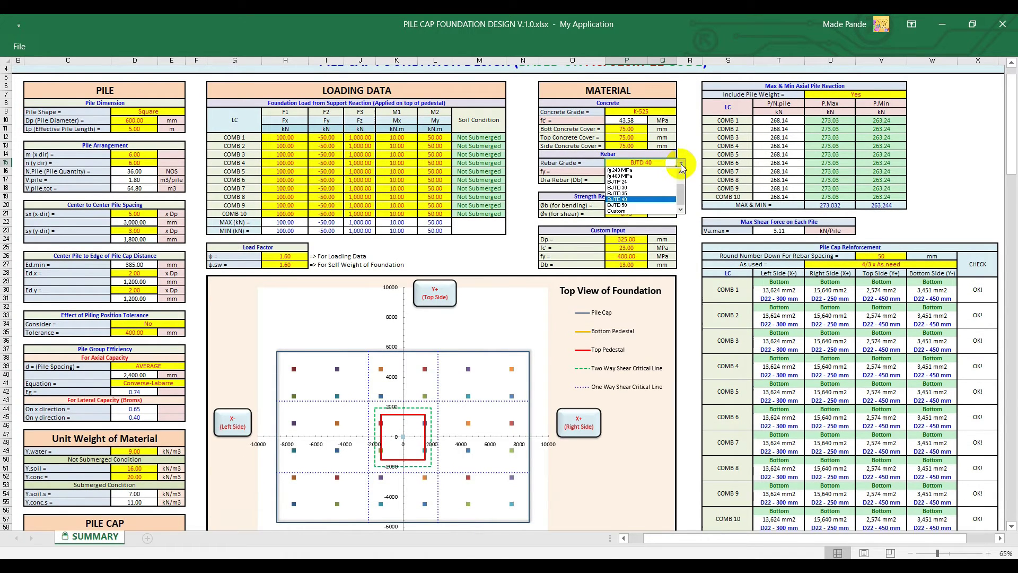
{"action": "left_click", "coordinate": [664, 205]}
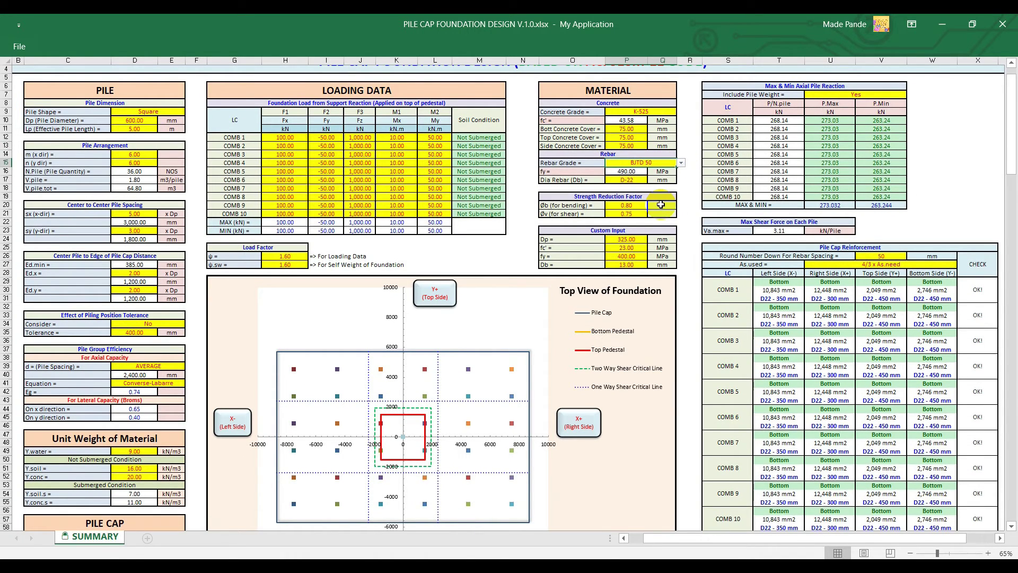
{"action": "left_click", "coordinate": [681, 163]}
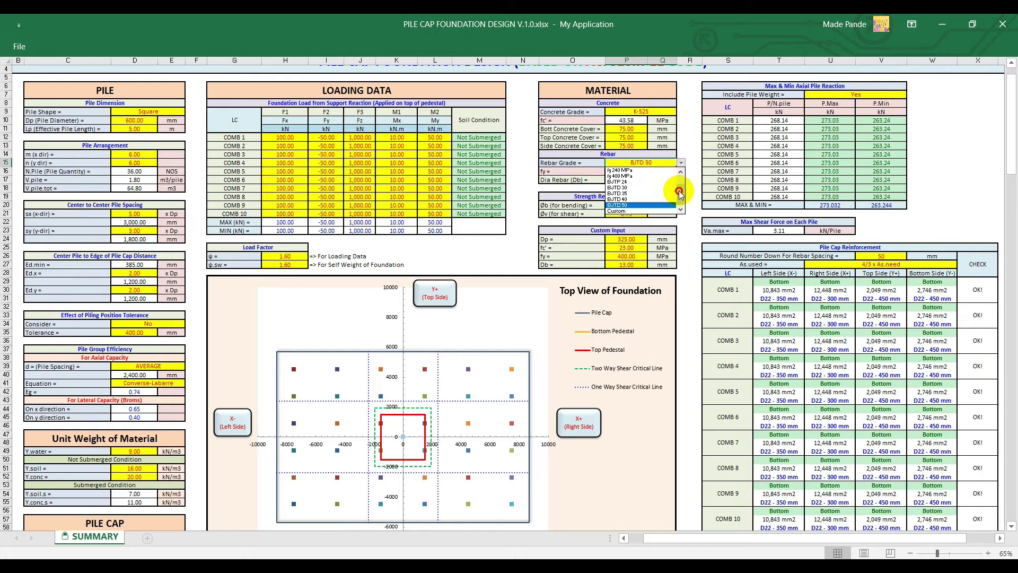
{"action": "left_click", "coordinate": [680, 176]}
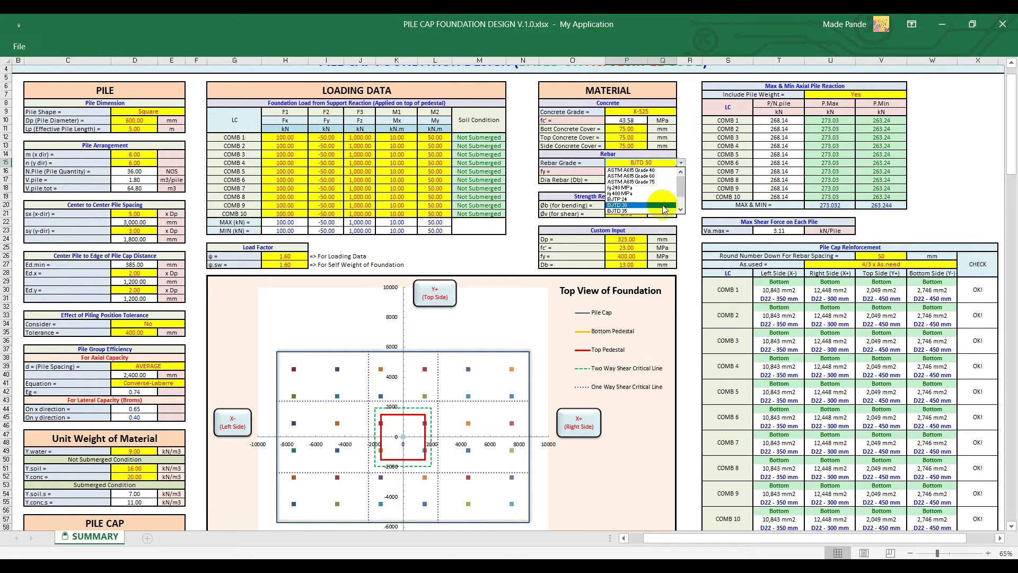
{"action": "left_click", "coordinate": [662, 205]}
{"action": "left_click", "coordinate": [681, 162]}
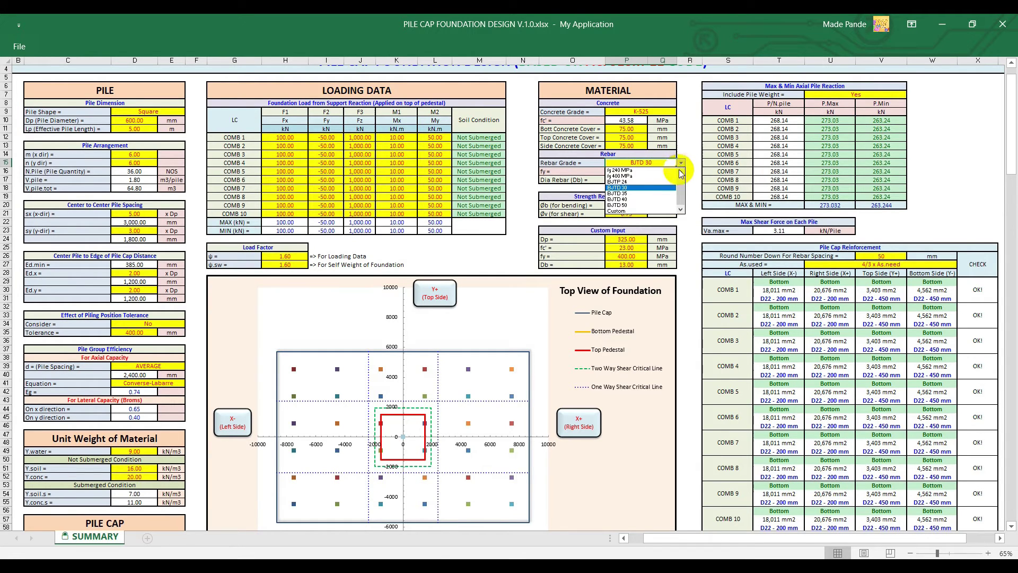
{"action": "left_click", "coordinate": [664, 207]}
Try rebar diameters D-16, D-8 and D-10, ending on D-25, then select the custom Dp value.
{"action": "left_click", "coordinate": [632, 181]}
{"action": "left_click", "coordinate": [651, 181]}
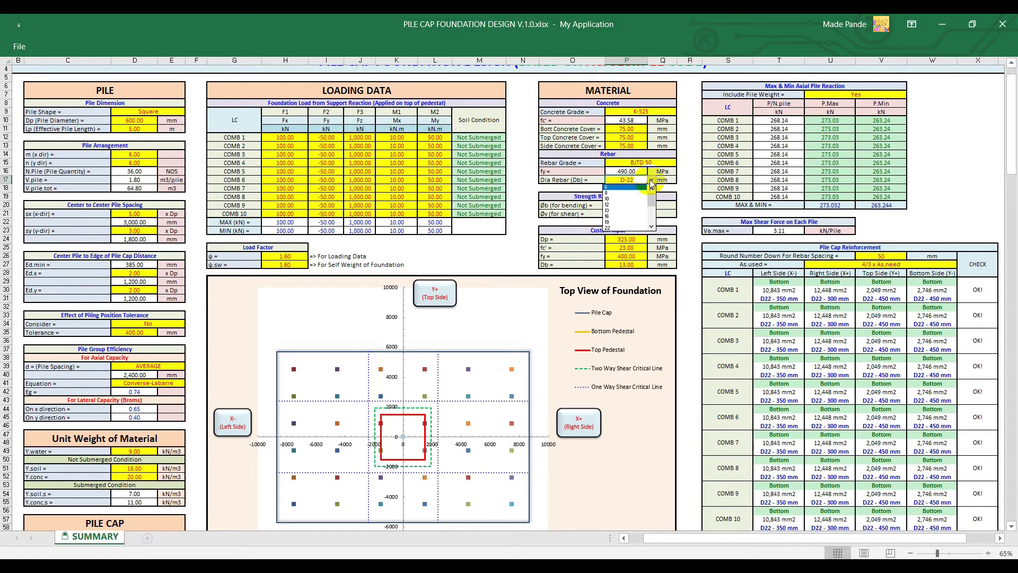
{"action": "left_click", "coordinate": [629, 216]}
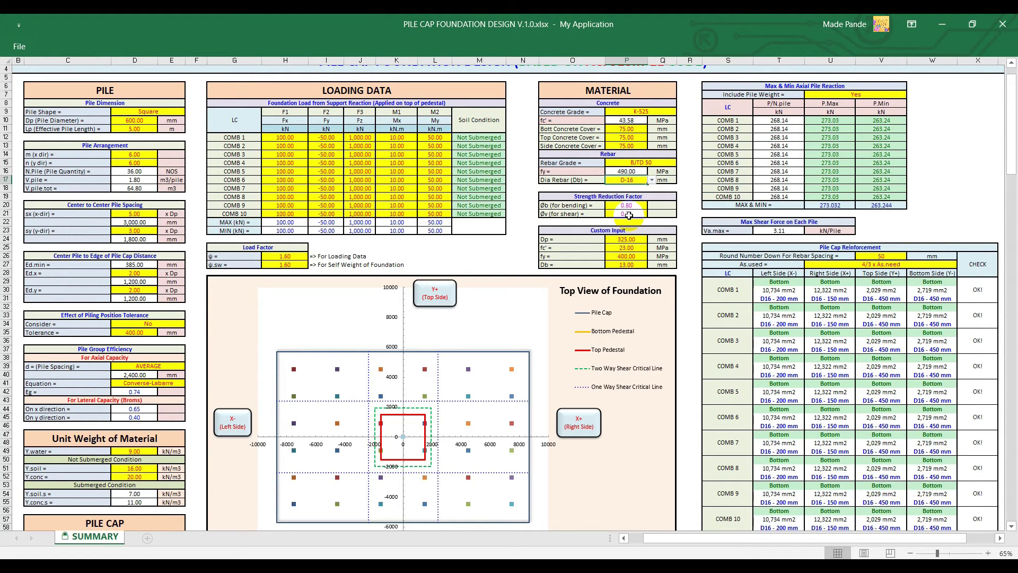
{"action": "left_click", "coordinate": [652, 181]}
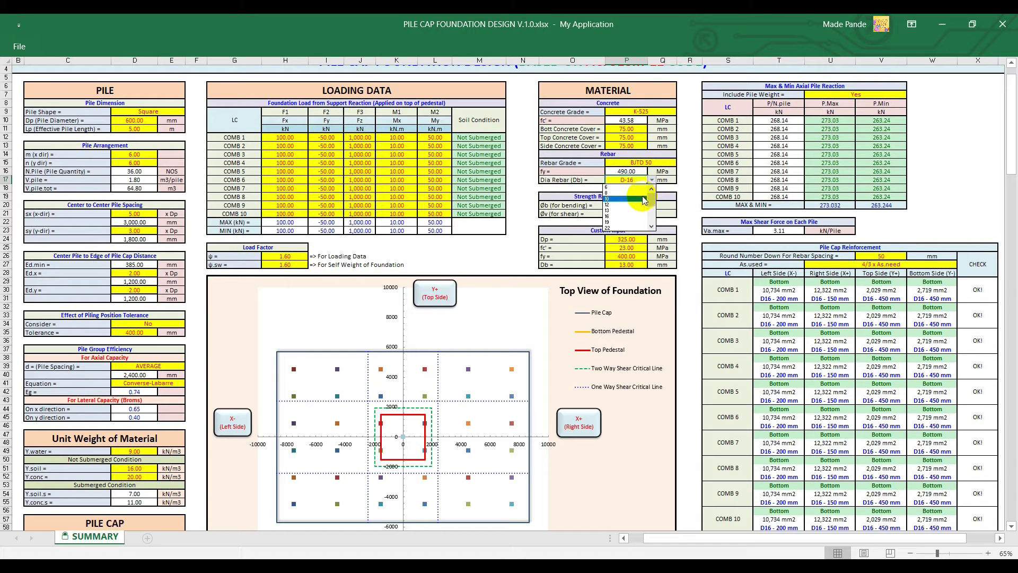
{"action": "left_click", "coordinate": [641, 195]}
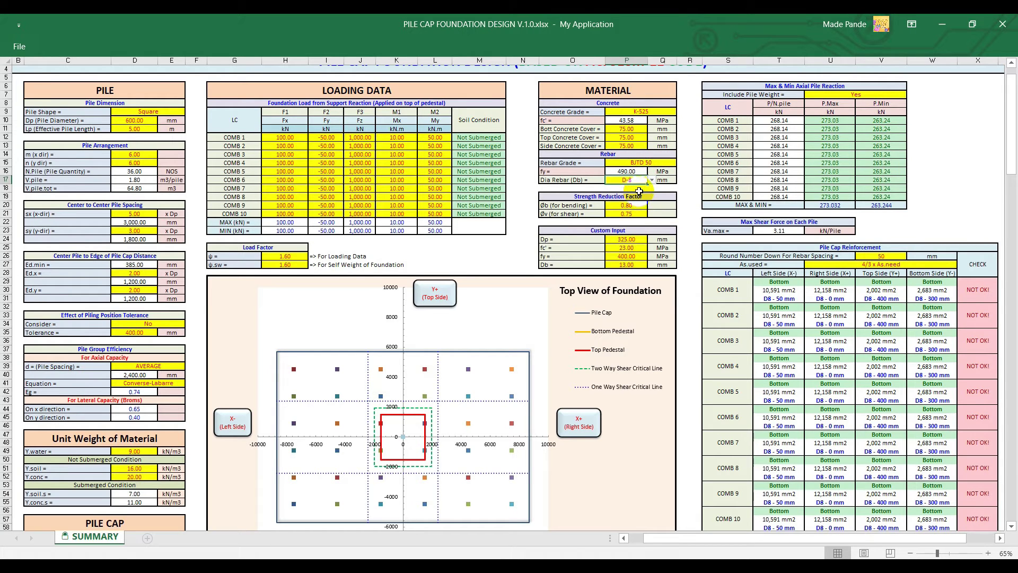
{"action": "left_click", "coordinate": [651, 181]}
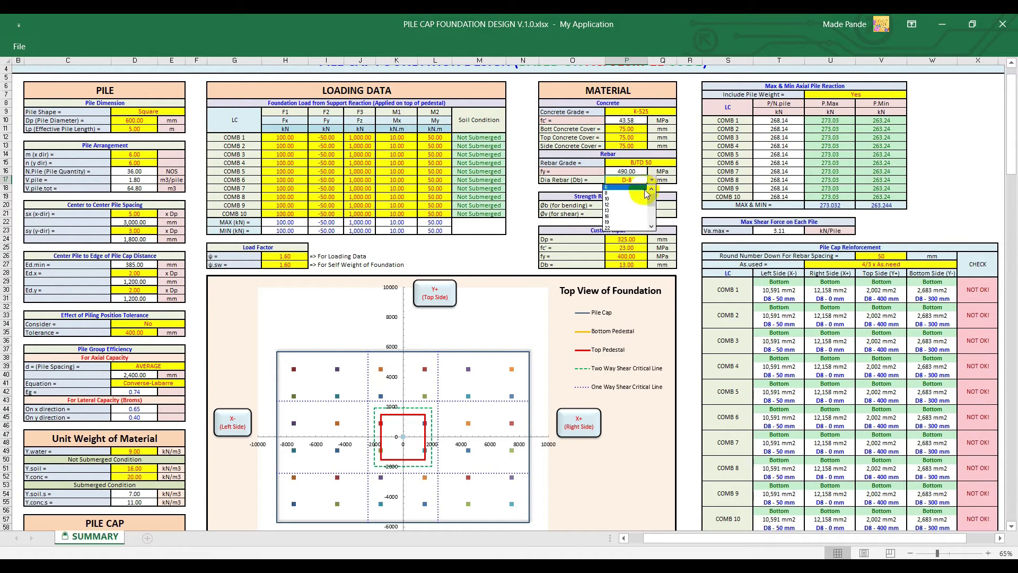
{"action": "left_click", "coordinate": [636, 201]}
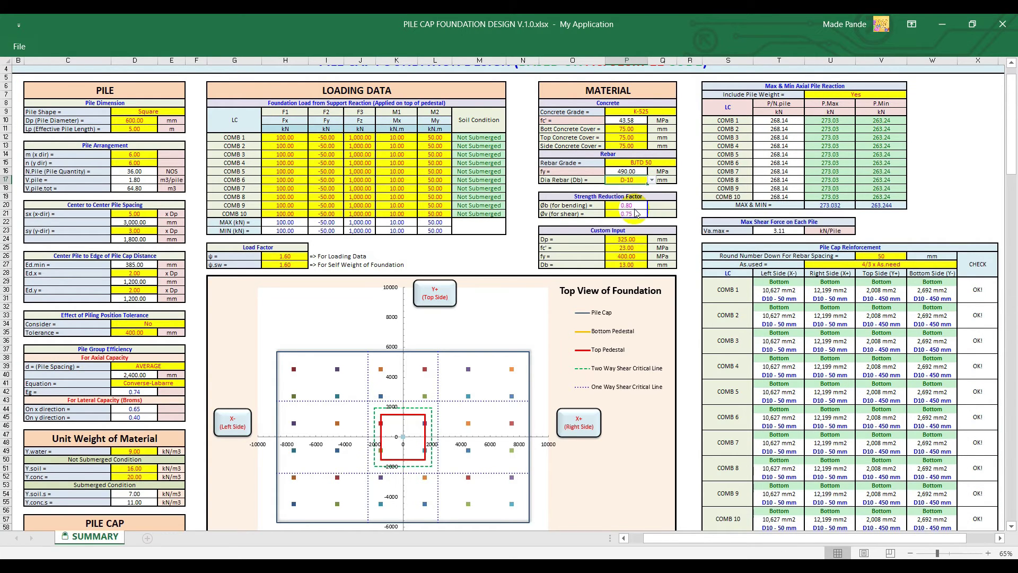
{"action": "left_click", "coordinate": [652, 181]}
{"action": "left_click", "coordinate": [638, 208]}
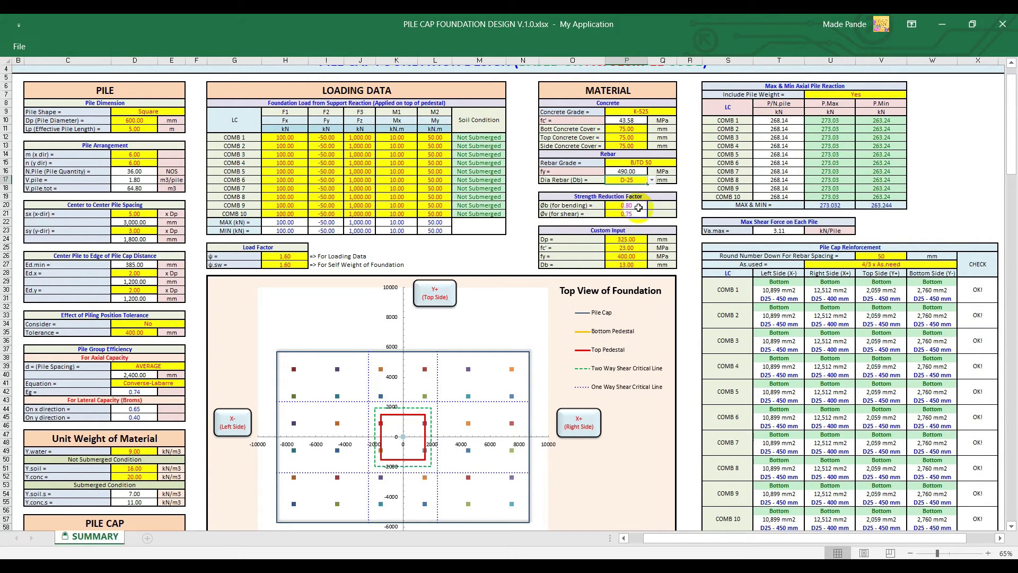
{"action": "left_click", "coordinate": [636, 230]}
{"action": "left_click", "coordinate": [637, 241]}
Enter 900 as the custom Dp and choose 900.00 as the pile diameter in D10.
{"action": "type", "text": "9"}
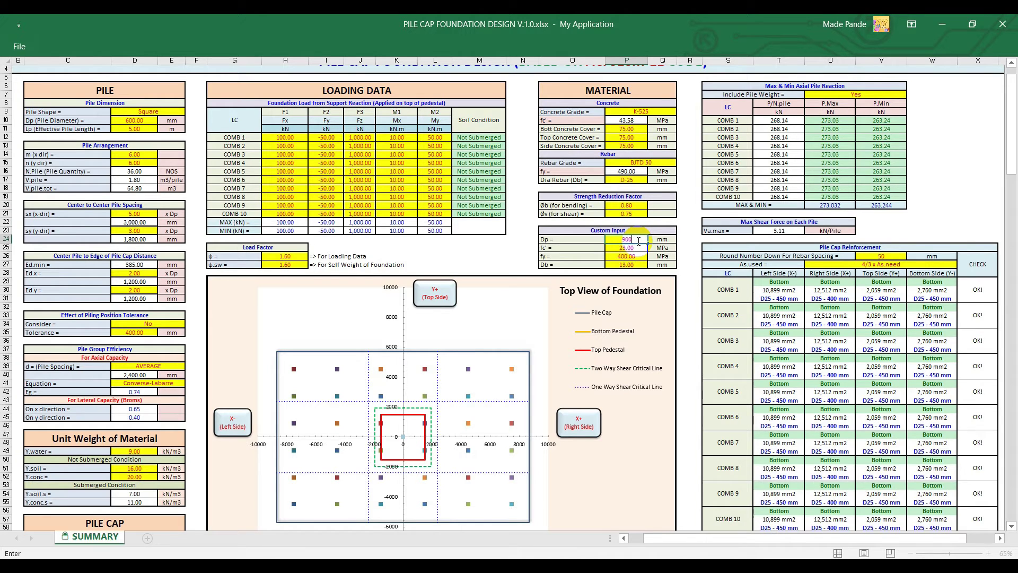
{"action": "key", "text": "Return"}
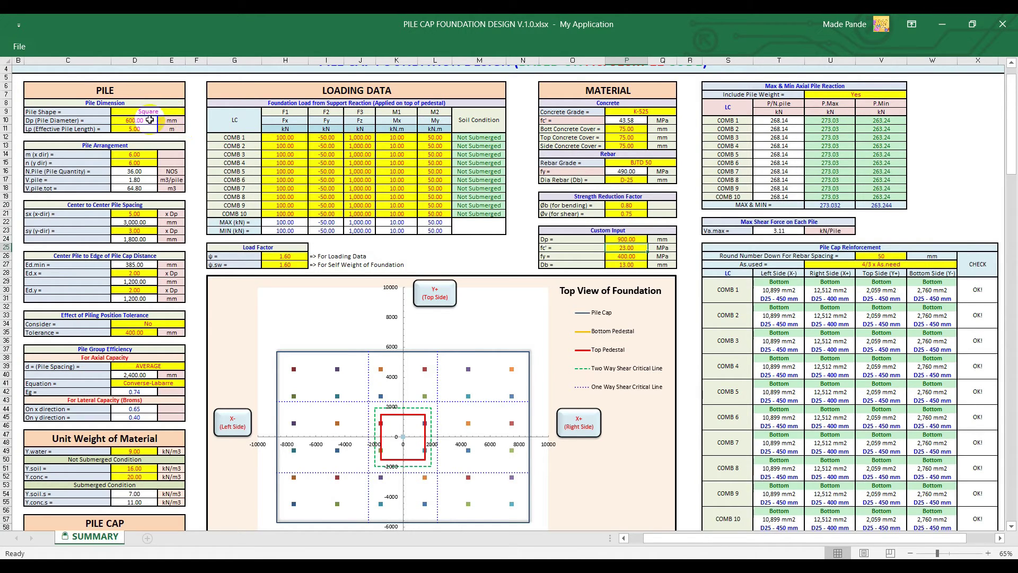
{"action": "left_click", "coordinate": [149, 121]}
{"action": "left_click", "coordinate": [162, 120]}
{"action": "scroll", "coordinate": [151, 159], "scroll_direction": "down", "scroll_amount": 3}
{"action": "left_click", "coordinate": [147, 169]}
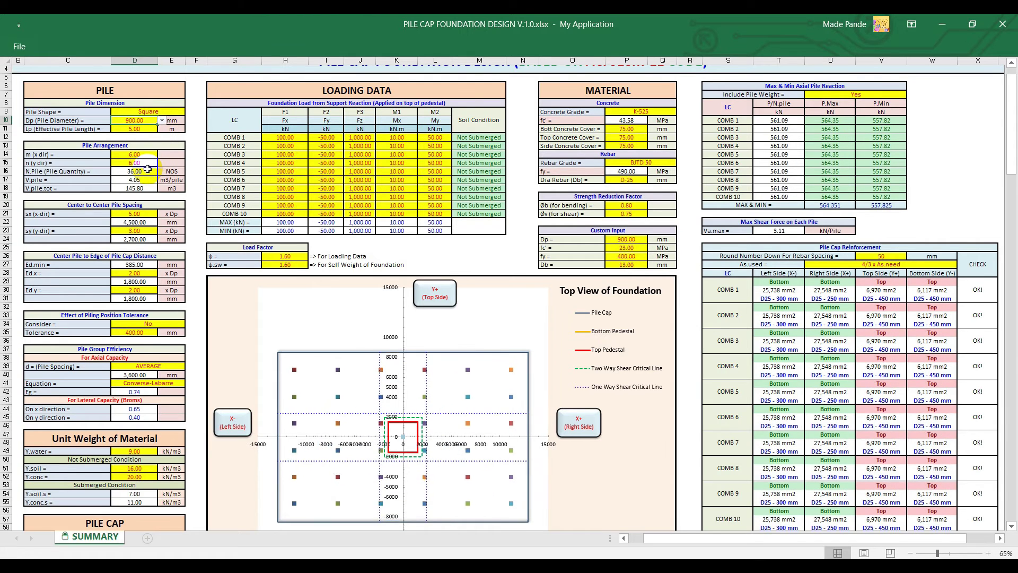
{"action": "left_click", "coordinate": [639, 247]}
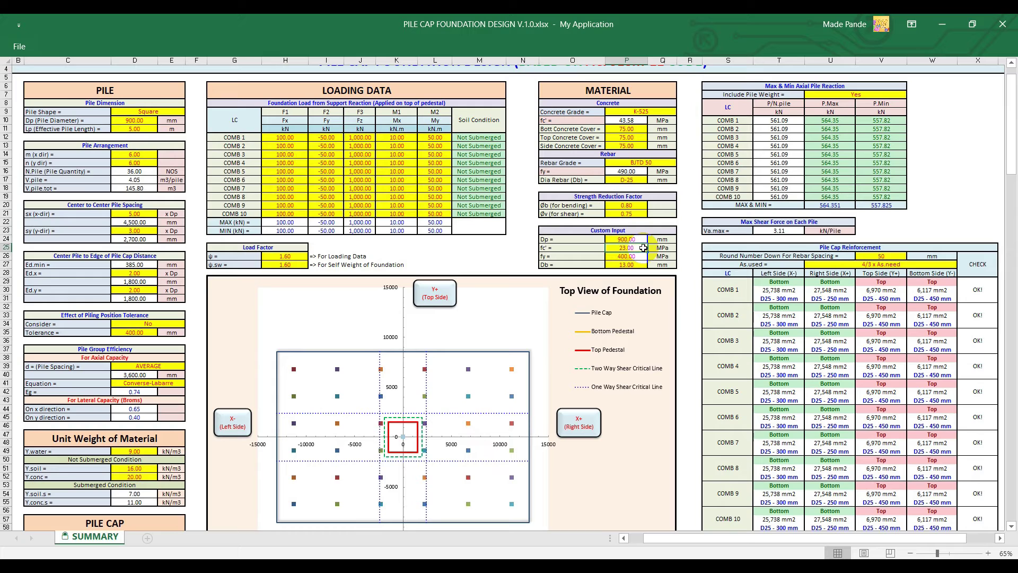
Enter a custom f'c of 90 and set the concrete grade to Custom.
{"action": "type", "text": "90"}
{"action": "key", "text": "Return"}
{"action": "left_click", "coordinate": [641, 111]}
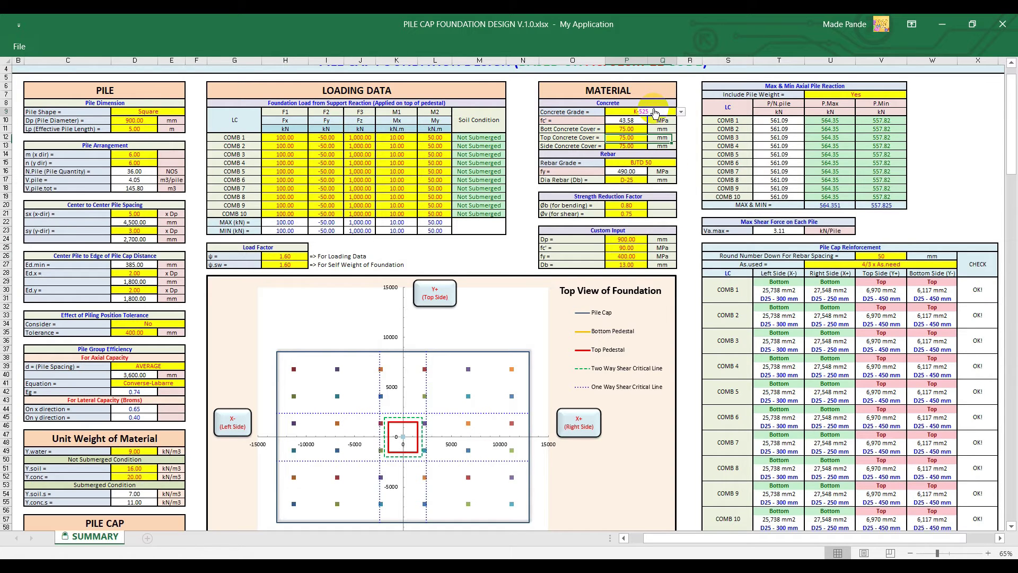
{"action": "left_click", "coordinate": [681, 112]}
{"action": "left_click", "coordinate": [659, 159]}
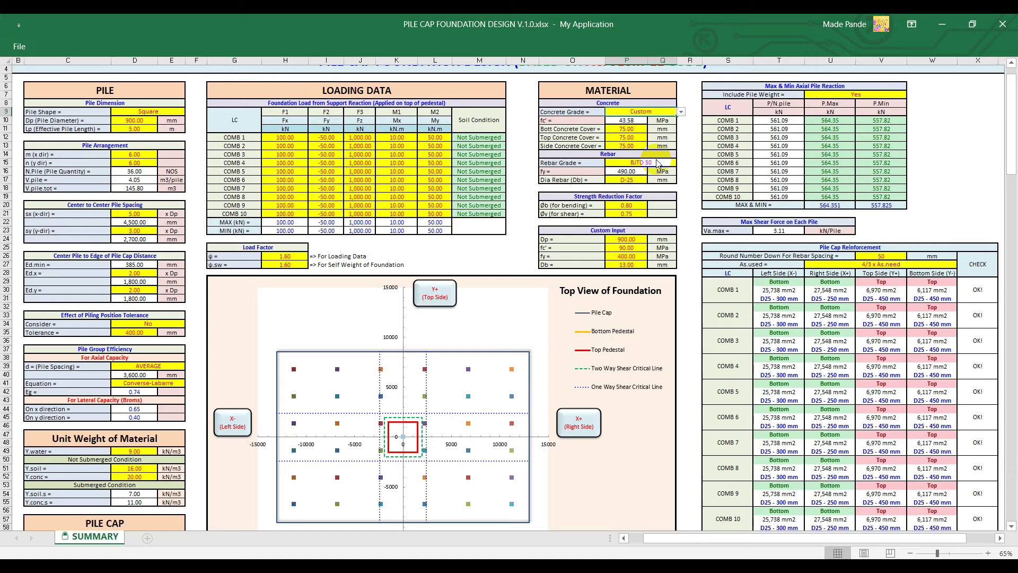
Set the custom fy to 520 MPa, switch Rebar Grade to Custom, and start entering Db 23.
{"action": "left_click", "coordinate": [633, 257]}
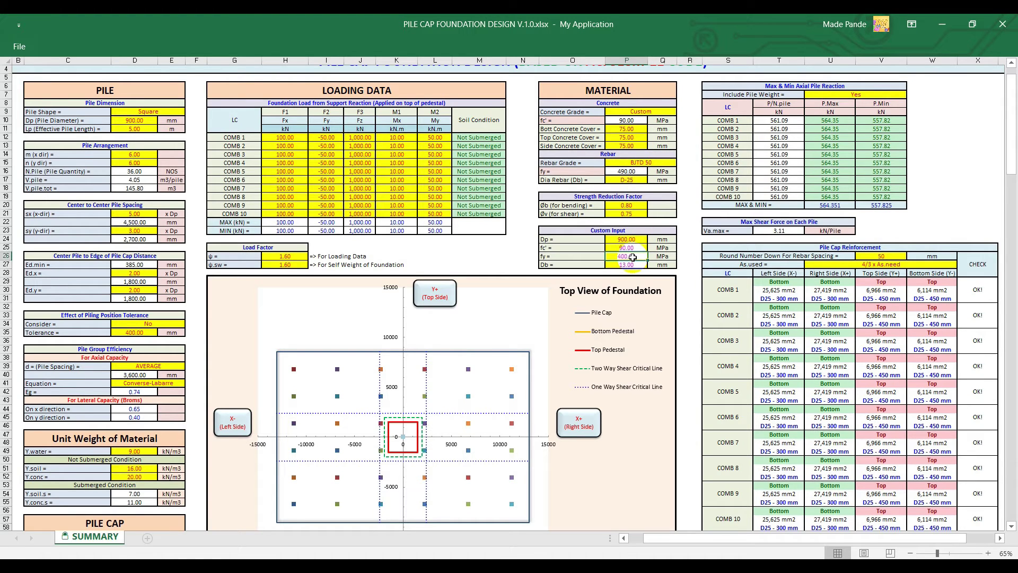
{"action": "type", "text": "520"}
{"action": "key", "text": "Return"}
{"action": "left_click", "coordinate": [641, 163]}
{"action": "left_click", "coordinate": [681, 163]}
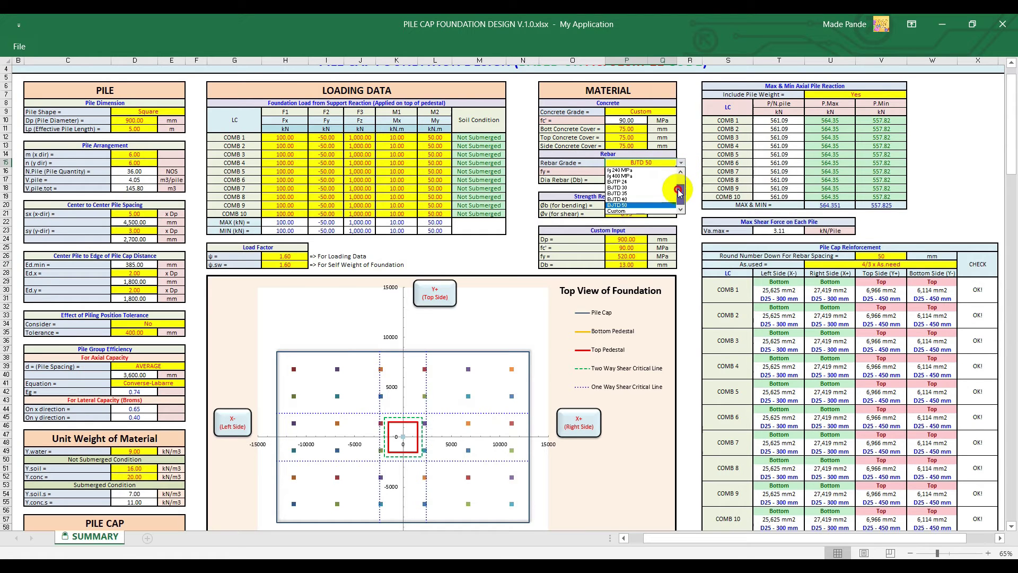
{"action": "left_click", "coordinate": [659, 212]}
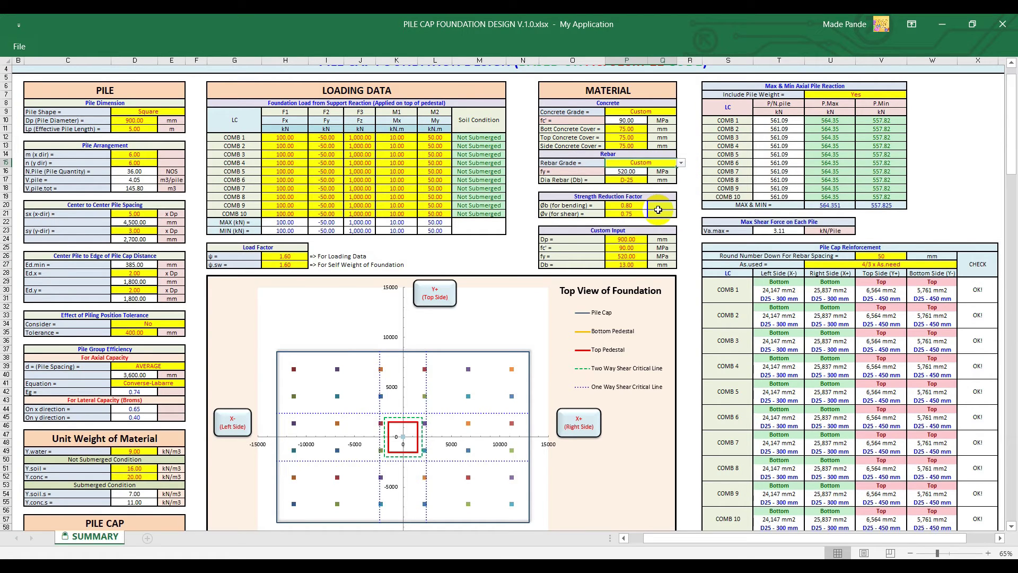
{"action": "left_click", "coordinate": [636, 264]}
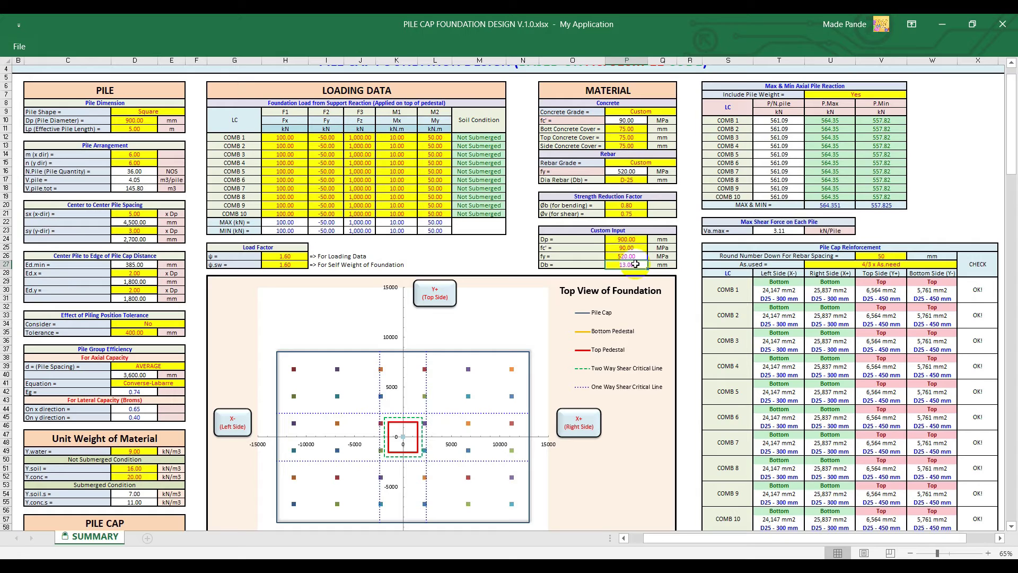
{"action": "type", "text": "1"}
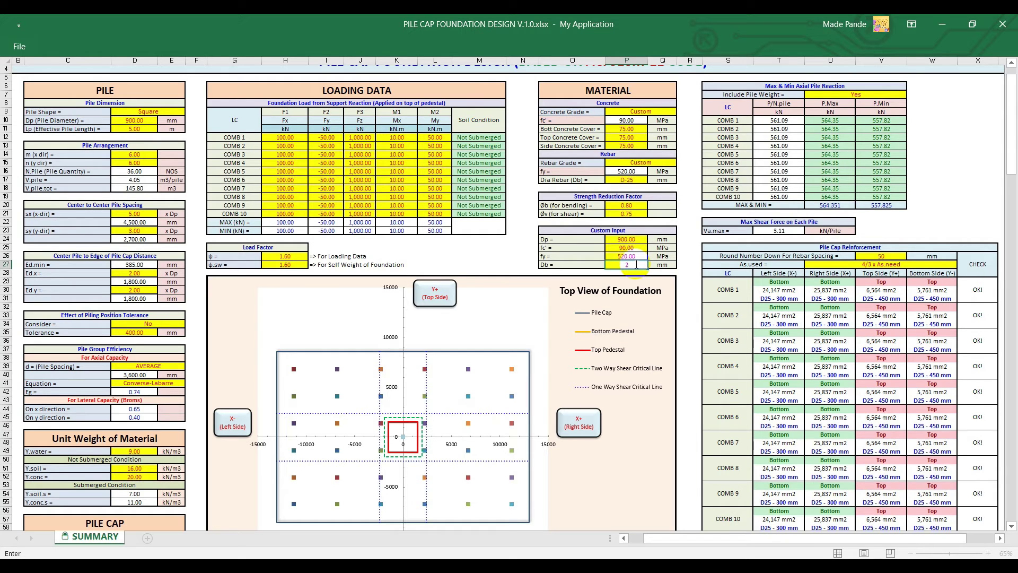
Confirm custom Db of 23 and choose D-23 as the rebar diameter.
{"action": "key", "text": "Return"}
{"action": "scroll", "coordinate": [635, 263], "scroll_direction": "down", "scroll_amount": 9}
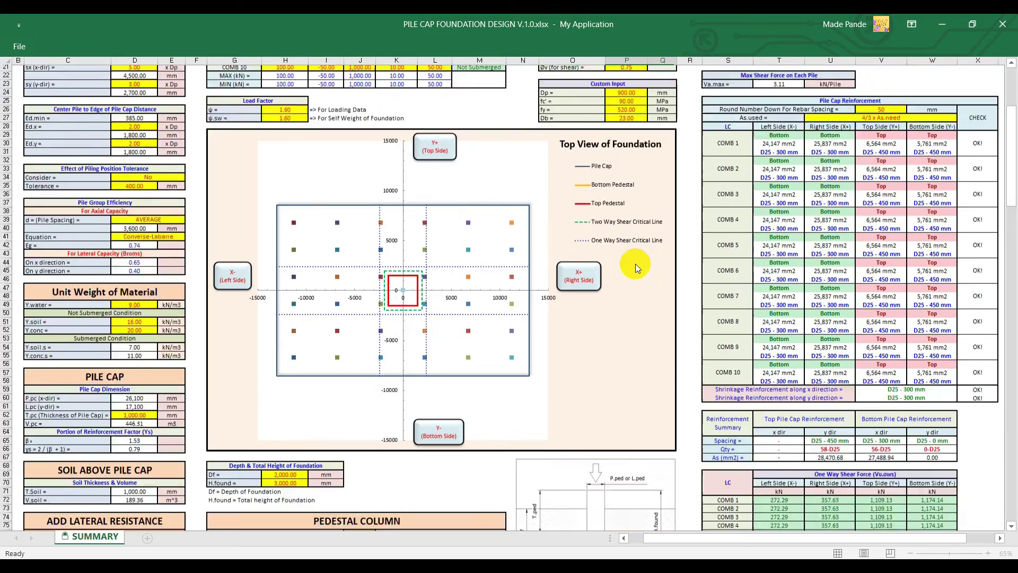
{"action": "scroll", "coordinate": [636, 263], "scroll_direction": "up", "scroll_amount": 10}
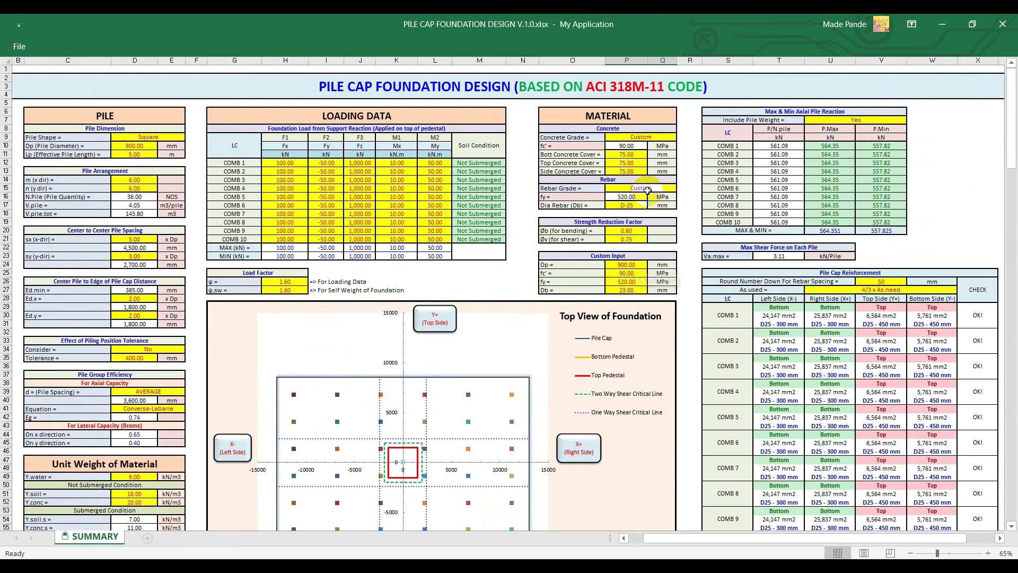
{"action": "left_click", "coordinate": [627, 205]}
{"action": "left_click", "coordinate": [652, 205]}
{"action": "scroll", "coordinate": [652, 217], "scroll_direction": "down", "scroll_amount": 1}
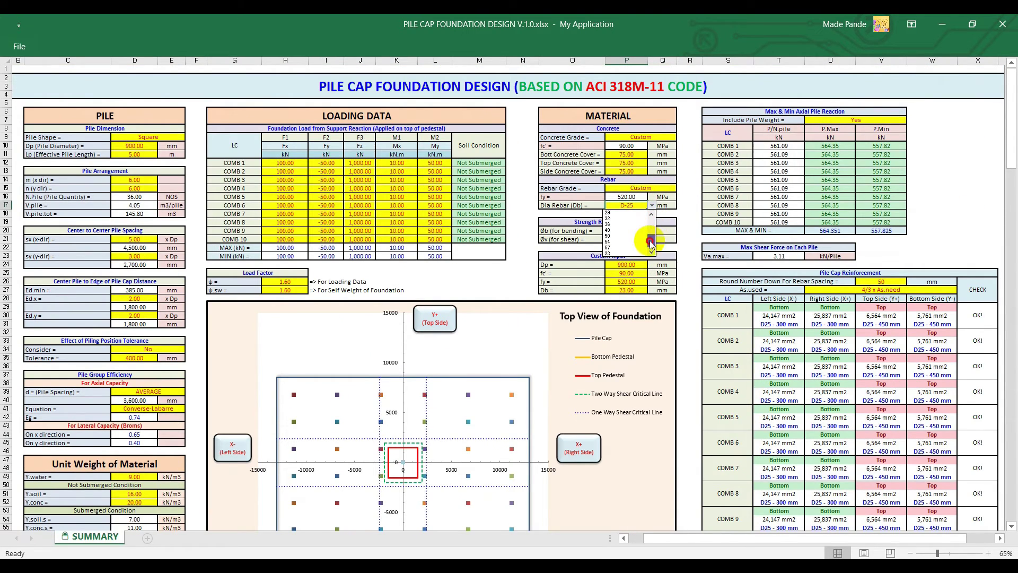
{"action": "left_click", "coordinate": [631, 251]}
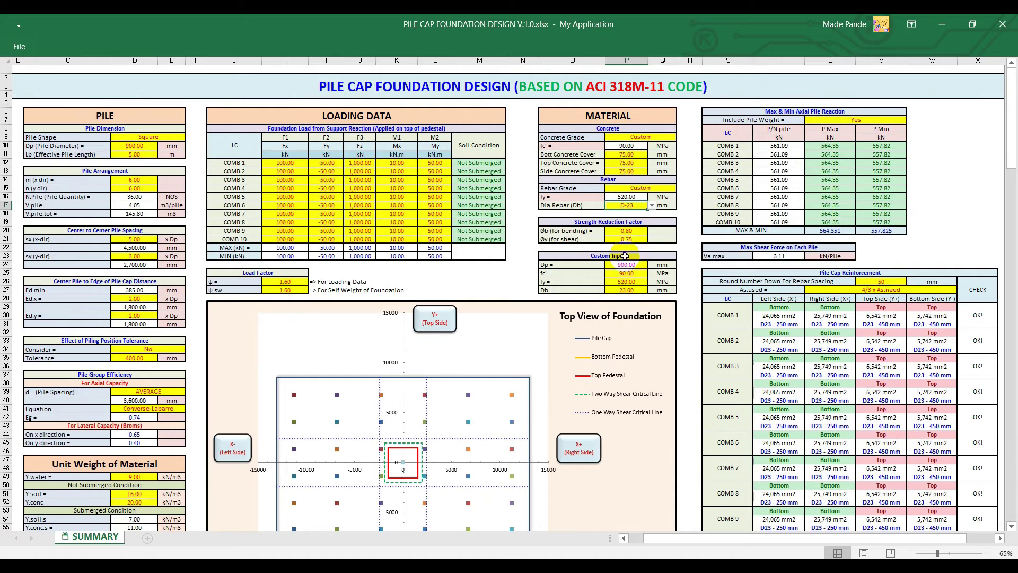
Toggle Include Pile Weight to No and back to Yes.
{"action": "left_click", "coordinate": [880, 123]}
{"action": "left_click", "coordinate": [911, 121]}
{"action": "left_click", "coordinate": [897, 137]}
{"action": "left_click", "coordinate": [911, 121]}
{"action": "left_click", "coordinate": [890, 128]}
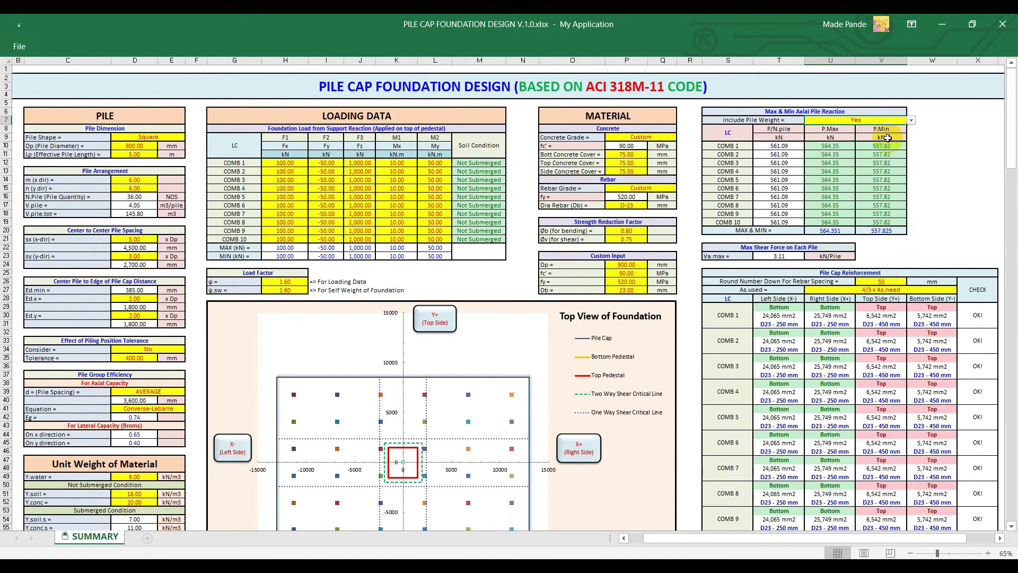
Set the piles to 4 in the y direction and 4 in the x direction.
{"action": "left_click", "coordinate": [146, 240]}
{"action": "left_click", "coordinate": [144, 258]}
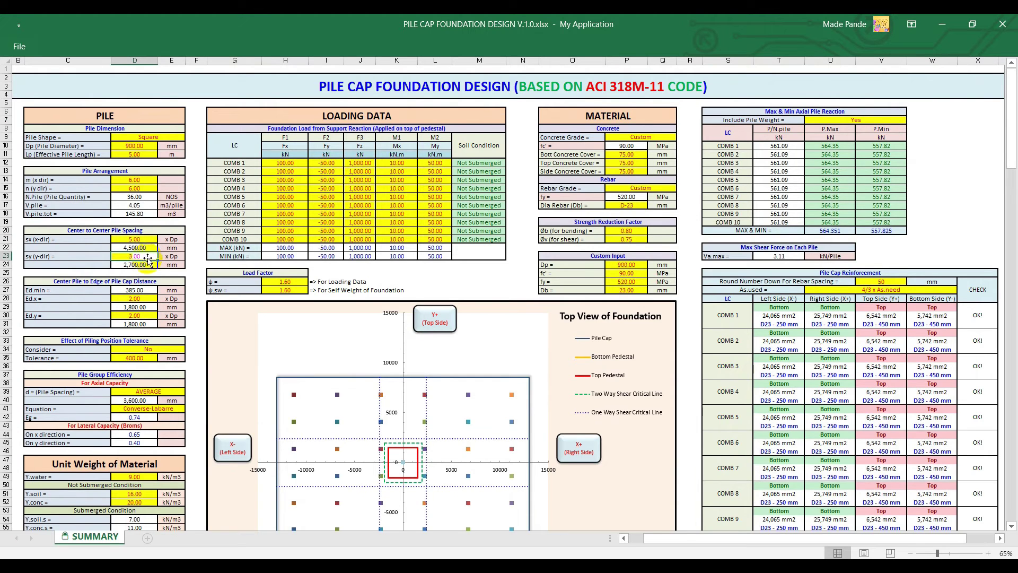
{"action": "left_click", "coordinate": [141, 189]}
{"action": "left_click", "coordinate": [161, 189]}
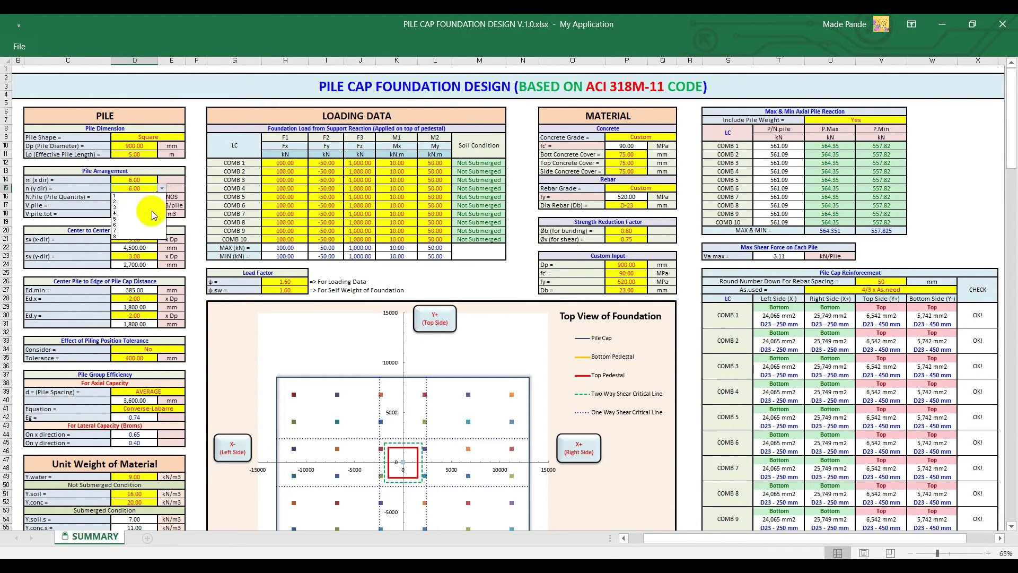
{"action": "left_click", "coordinate": [152, 212]}
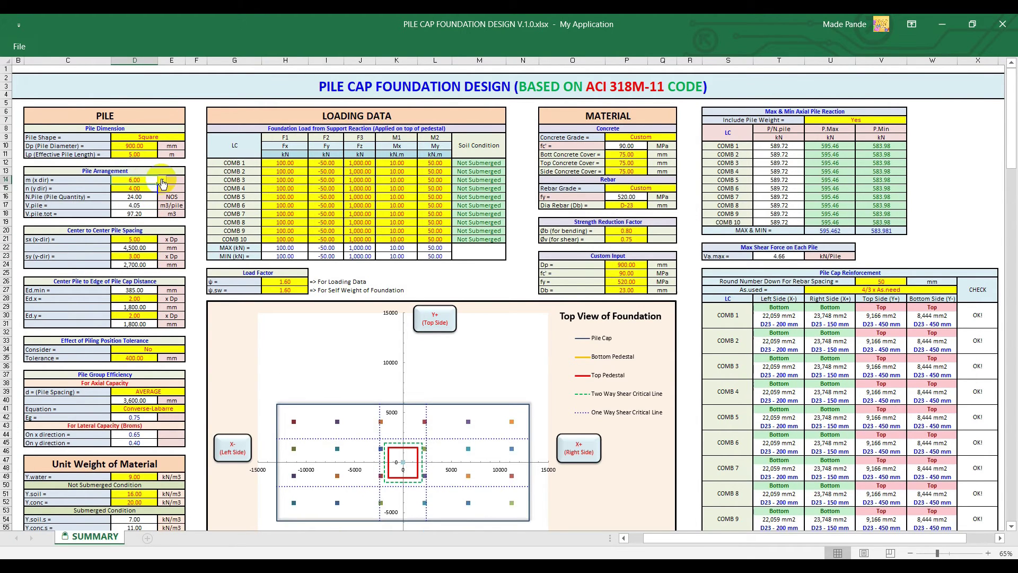
{"action": "left_click", "coordinate": [162, 180]}
{"action": "left_click", "coordinate": [152, 204]}
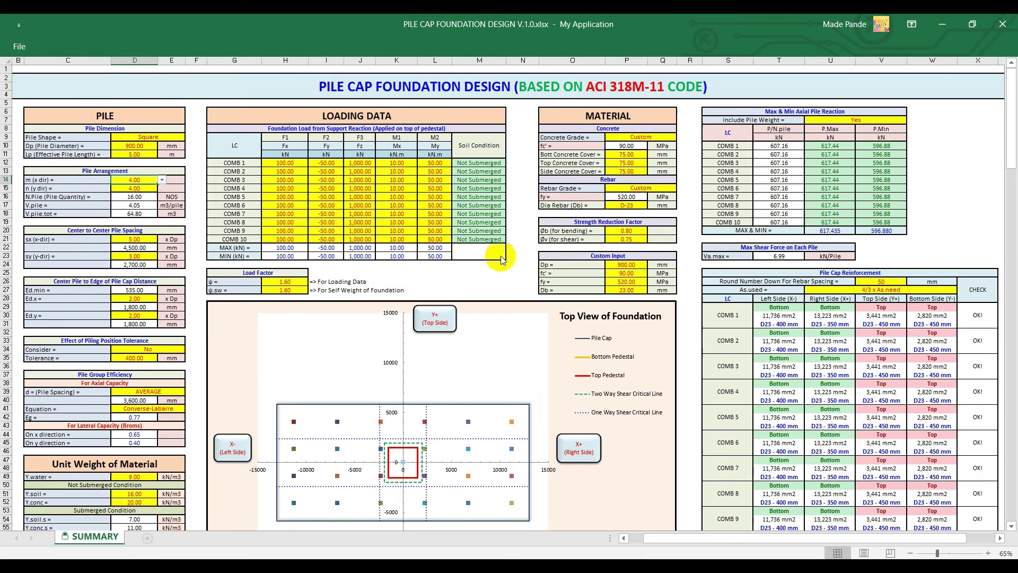
Switch Include Pile Weight to No.
{"action": "left_click", "coordinate": [875, 120]}
{"action": "left_click", "coordinate": [911, 121]}
{"action": "left_click", "coordinate": [902, 136]}
{"action": "left_click", "coordinate": [911, 121]}
{"action": "left_click", "coordinate": [901, 128]}
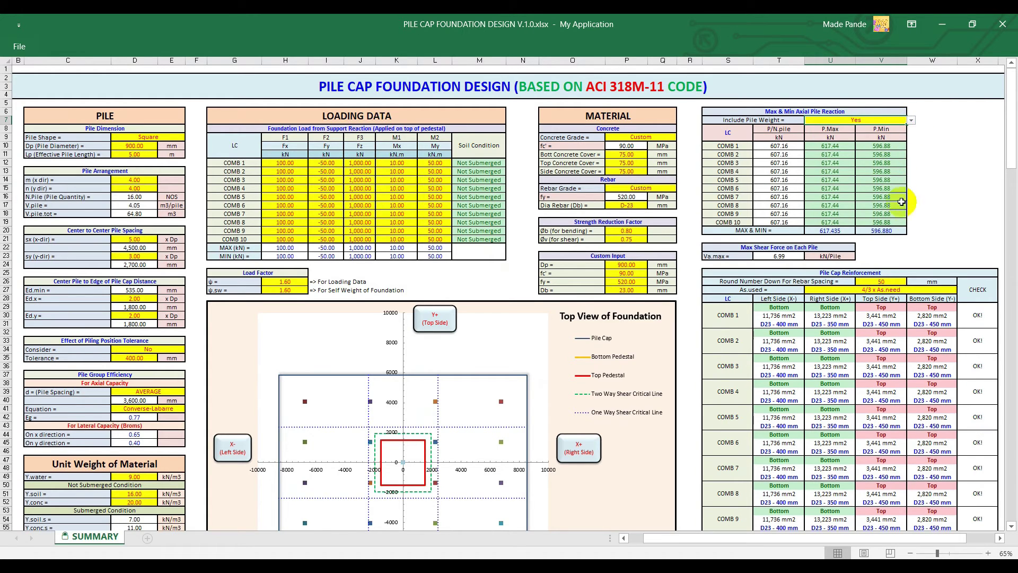
{"action": "scroll", "coordinate": [901, 201], "scroll_direction": "down", "scroll_amount": 3}
{"action": "left_click", "coordinate": [902, 213]}
{"action": "left_click", "coordinate": [961, 213]}
{"action": "left_click", "coordinate": [952, 226]}
{"action": "left_click", "coordinate": [961, 213]}
{"action": "left_click", "coordinate": [952, 221]}
{"action": "scroll", "coordinate": [918, 229], "scroll_direction": "down", "scroll_amount": 8}
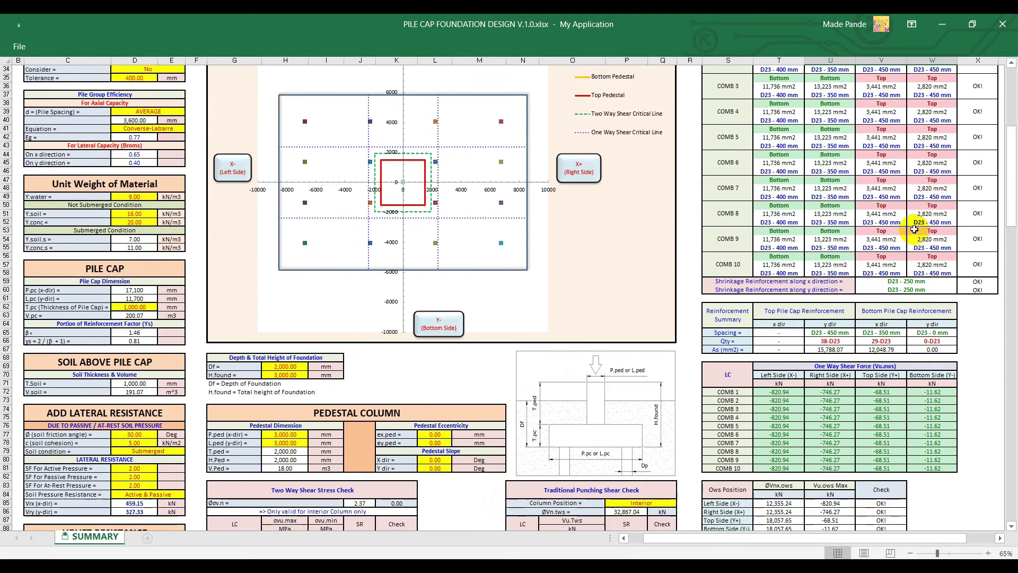
{"action": "scroll", "coordinate": [915, 229], "scroll_direction": "down", "scroll_amount": 4}
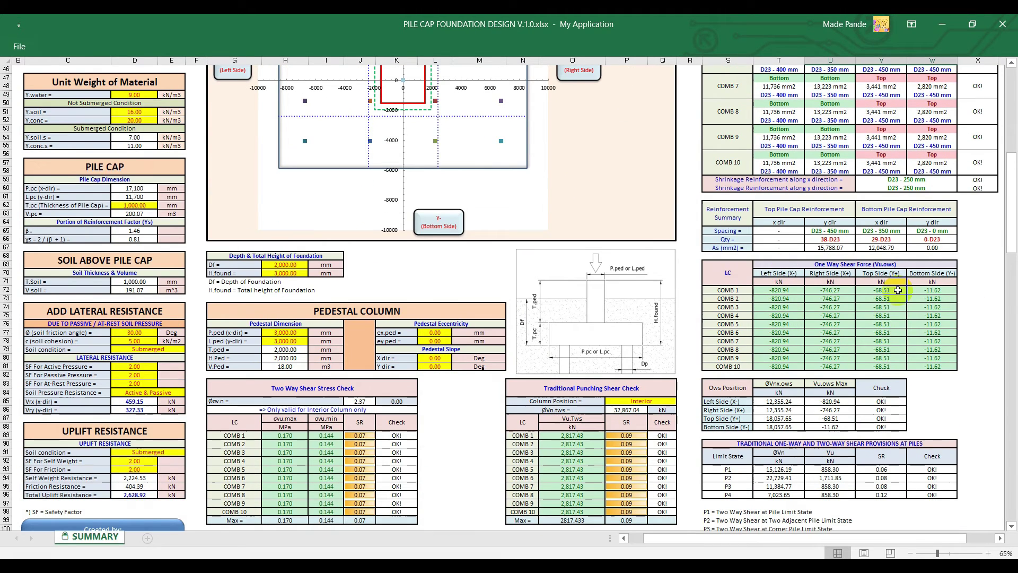
{"action": "scroll", "coordinate": [684, 383], "scroll_direction": "down", "scroll_amount": 4}
{"action": "scroll", "coordinate": [684, 383], "scroll_direction": "up", "scroll_amount": 7}
{"action": "scroll", "coordinate": [684, 383], "scroll_direction": "up", "scroll_amount": 4}
{"action": "scroll", "coordinate": [685, 382], "scroll_direction": "up", "scroll_amount": 6}
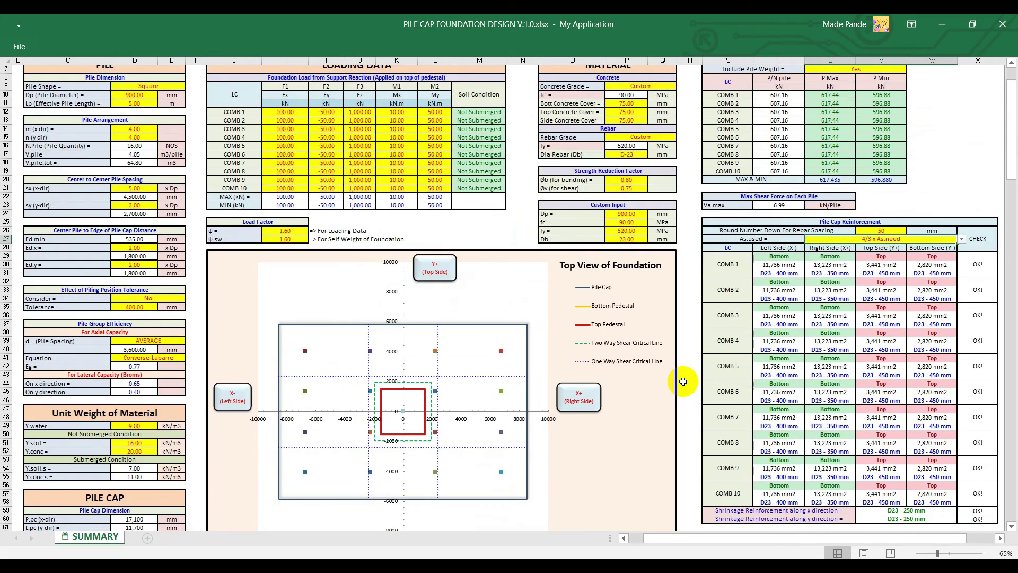
{"action": "scroll", "coordinate": [683, 382], "scroll_direction": "up", "scroll_amount": 2}
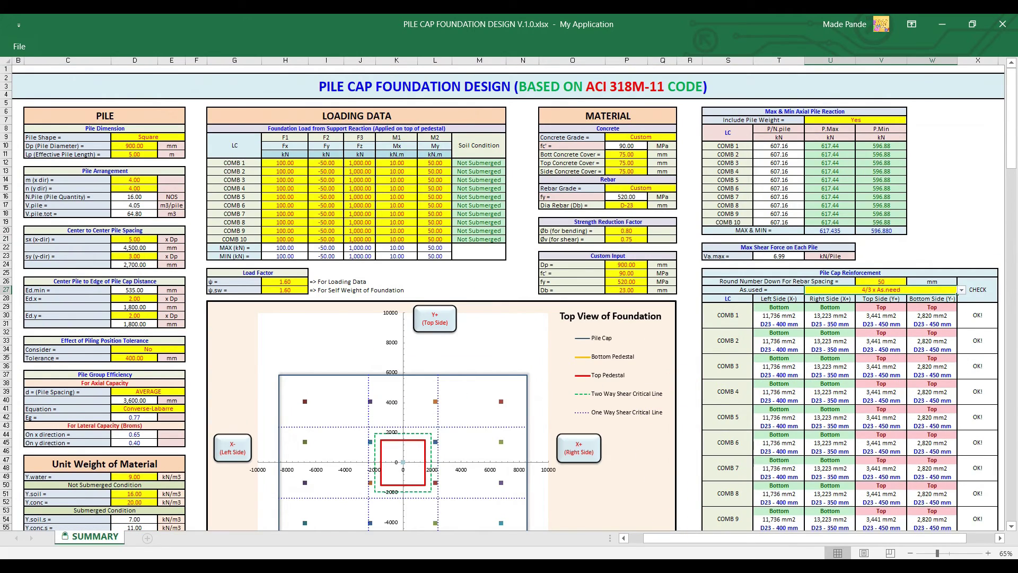
Set COMB 2's Fx to 200 and Mx to 500, and COMB 3's Fz to 3,000.
{"action": "left_click", "coordinate": [295, 170]}
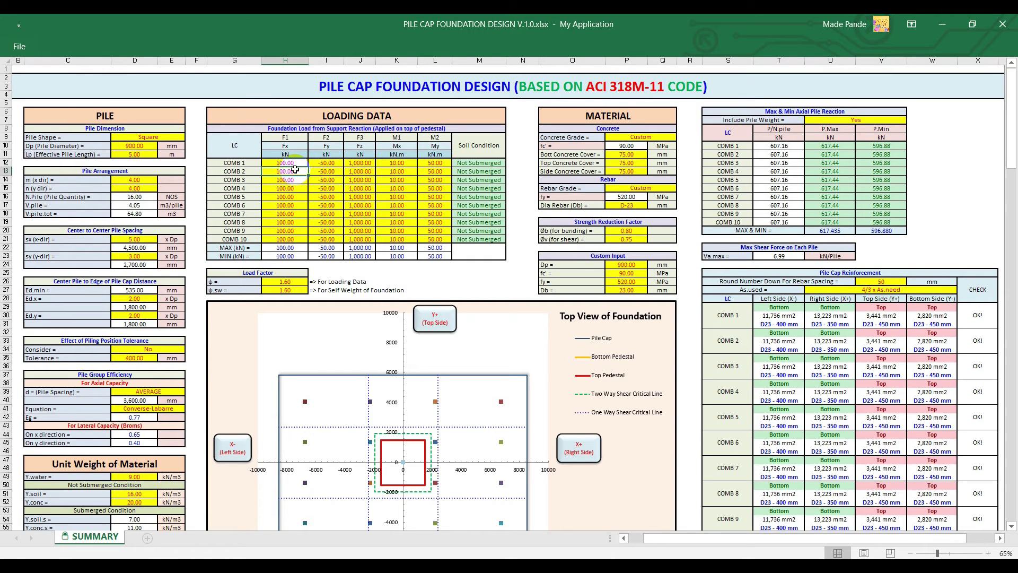
{"action": "type", "text": "200"}
{"action": "key", "text": "Return"}
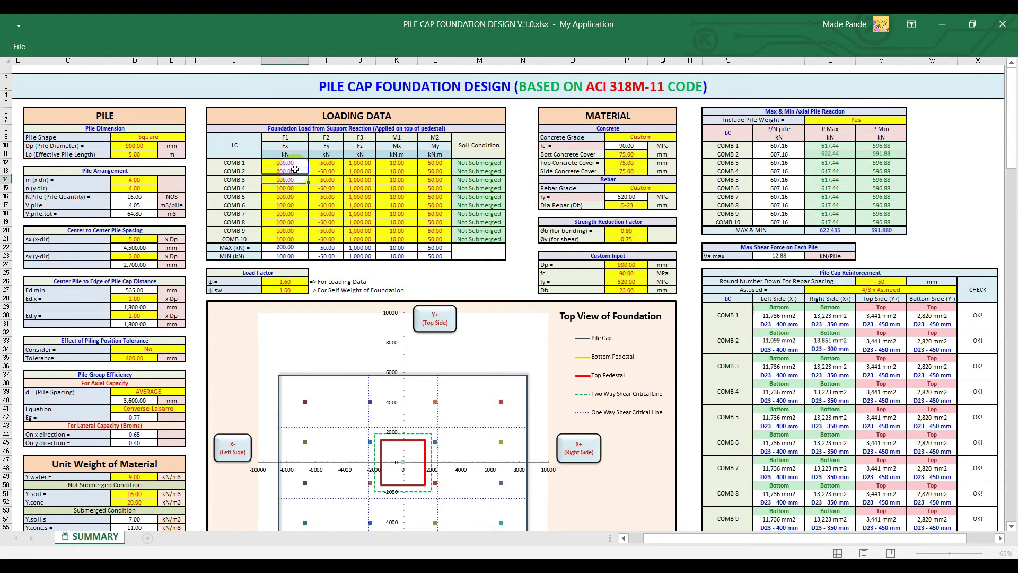
{"action": "left_click_drag", "start_coordinate": [360, 163], "coordinate": [366, 179]}
{"action": "type", "text": "3000"}
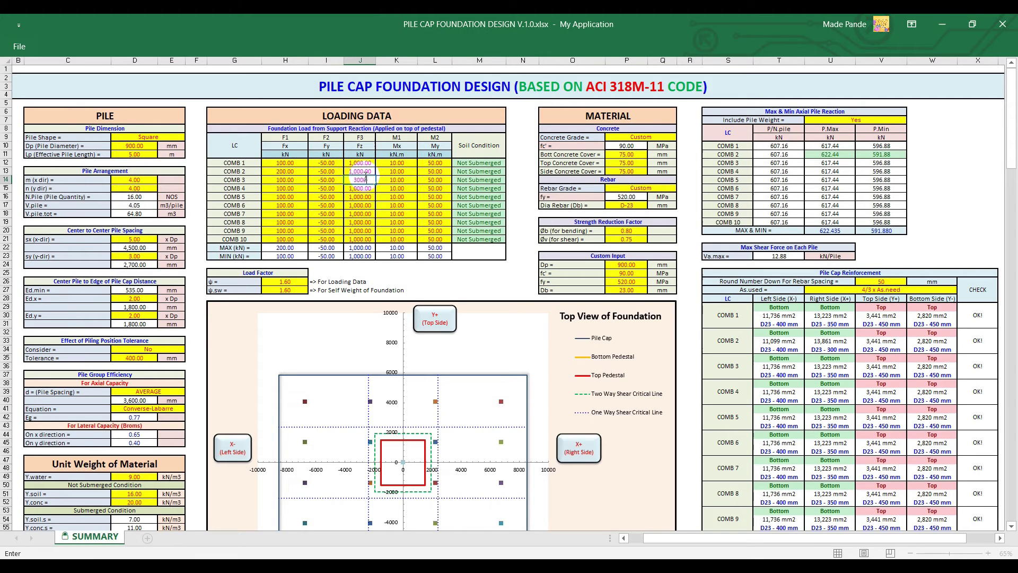
{"action": "key", "text": "Return"}
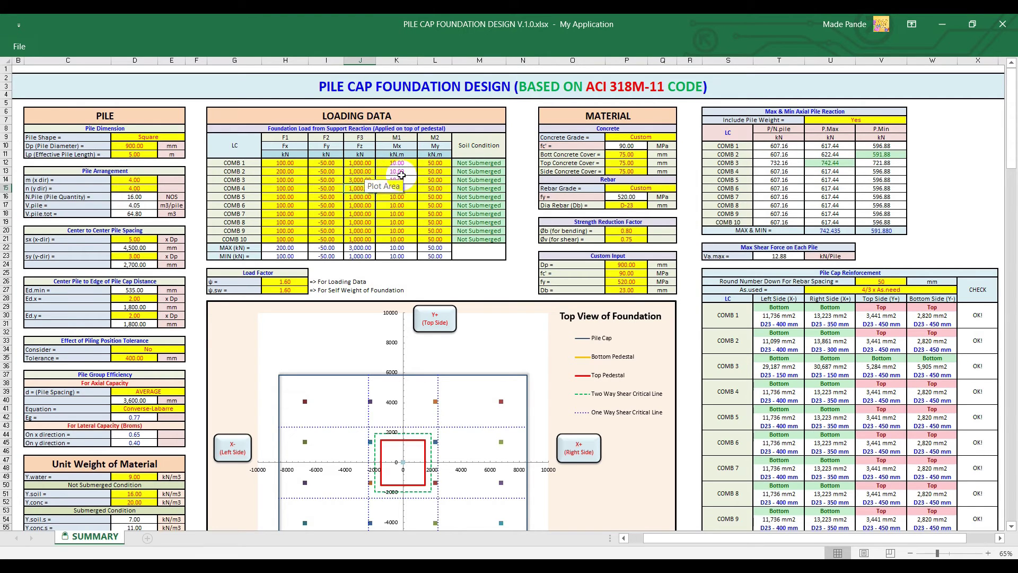
{"action": "left_click", "coordinate": [401, 174]}
{"action": "type", "text": "50"}
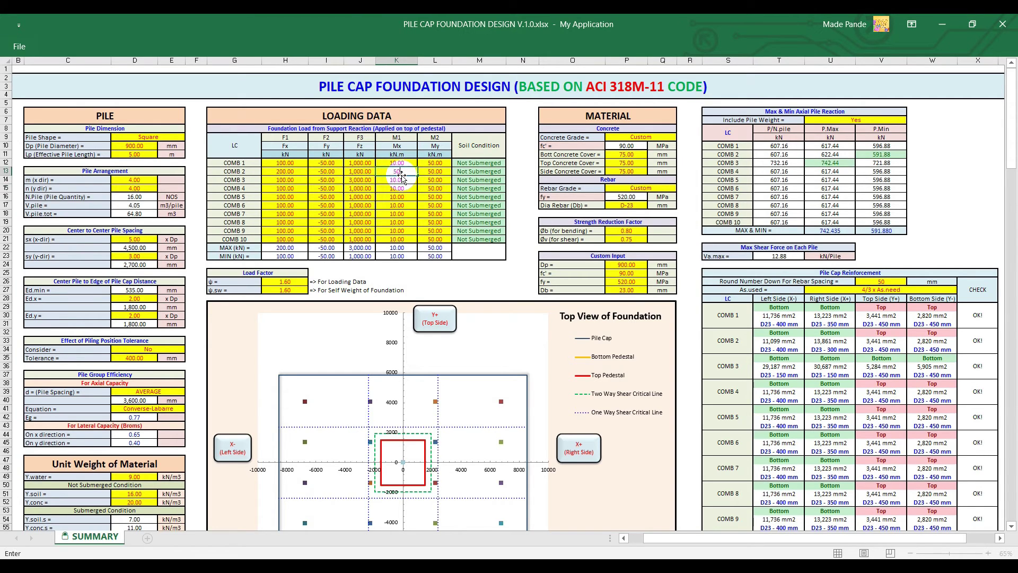
{"action": "key", "text": "Return"}
Give COMB 6 Fz 5,000, Fx 20 and Mx -400.
{"action": "left_click", "coordinate": [361, 205]}
{"action": "type", "text": "5000"}
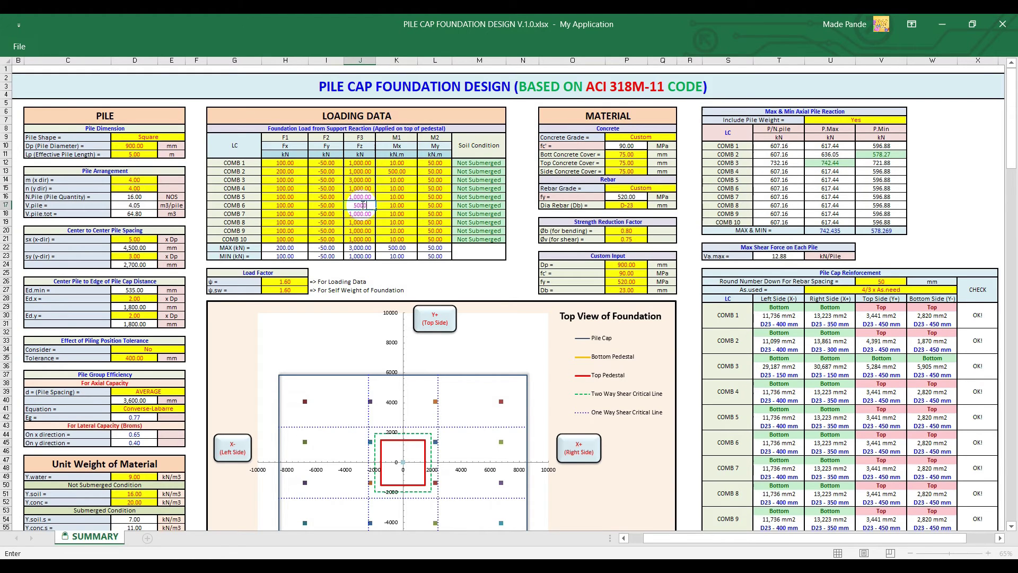
{"action": "key", "text": "Return"}
{"action": "left_click", "coordinate": [300, 205]}
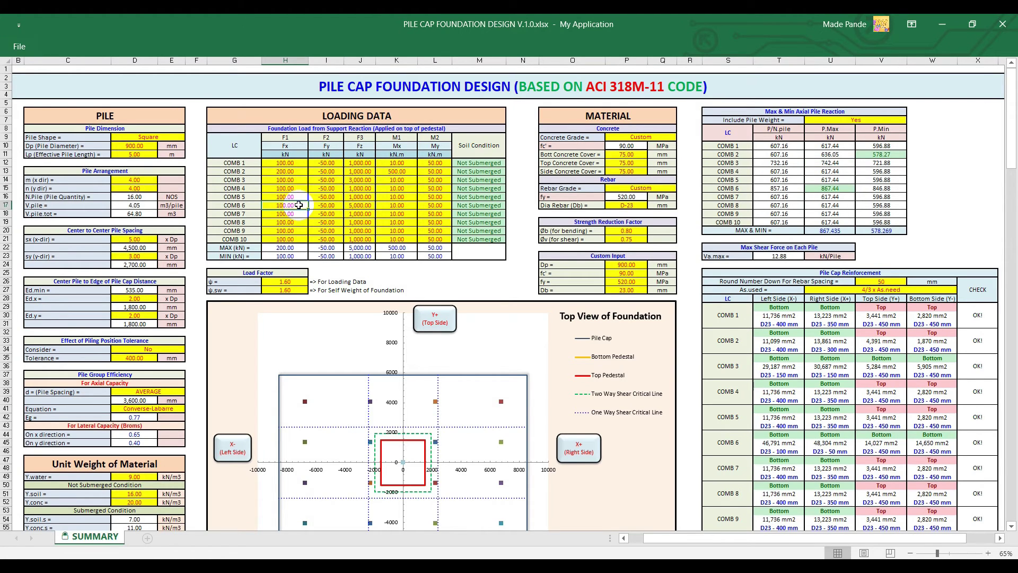
{"action": "type", "text": "20"}
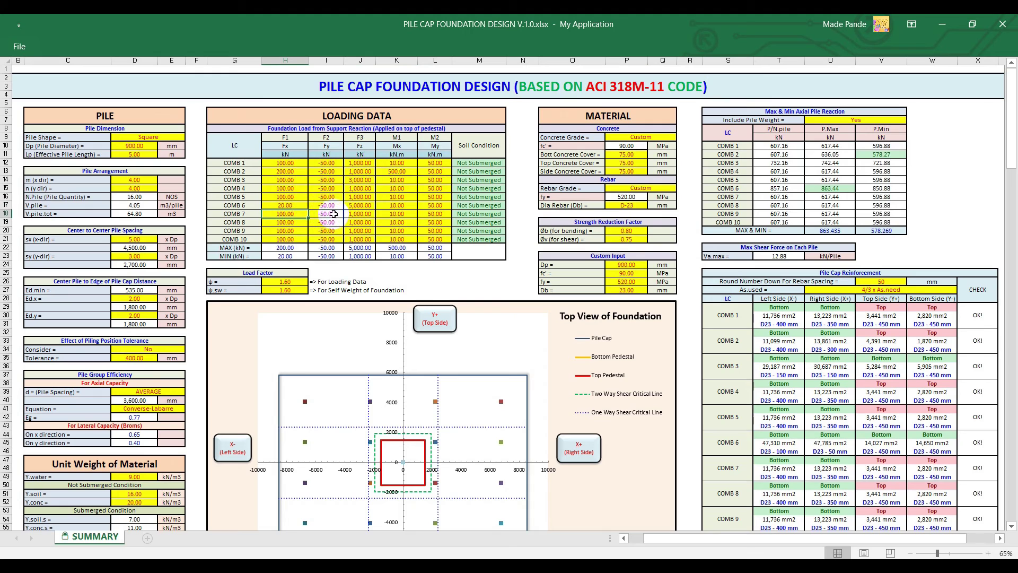
{"action": "left_click", "coordinate": [396, 207]}
{"action": "key", "text": "BackSpace"}
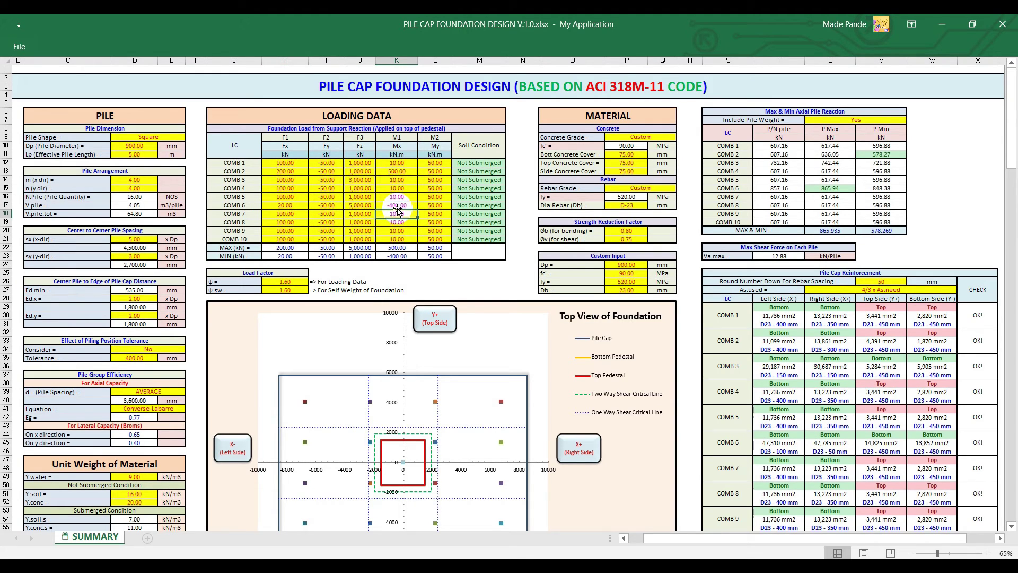
Set COMB 1's soil condition to Submerged.
{"action": "left_click", "coordinate": [480, 163]}
{"action": "left_click", "coordinate": [511, 163]}
{"action": "left_click", "coordinate": [480, 173]}
Set the soil condition of COMB 4 and COMB 8 to Submerged.
{"action": "left_click", "coordinate": [486, 188]}
{"action": "left_click", "coordinate": [511, 188]}
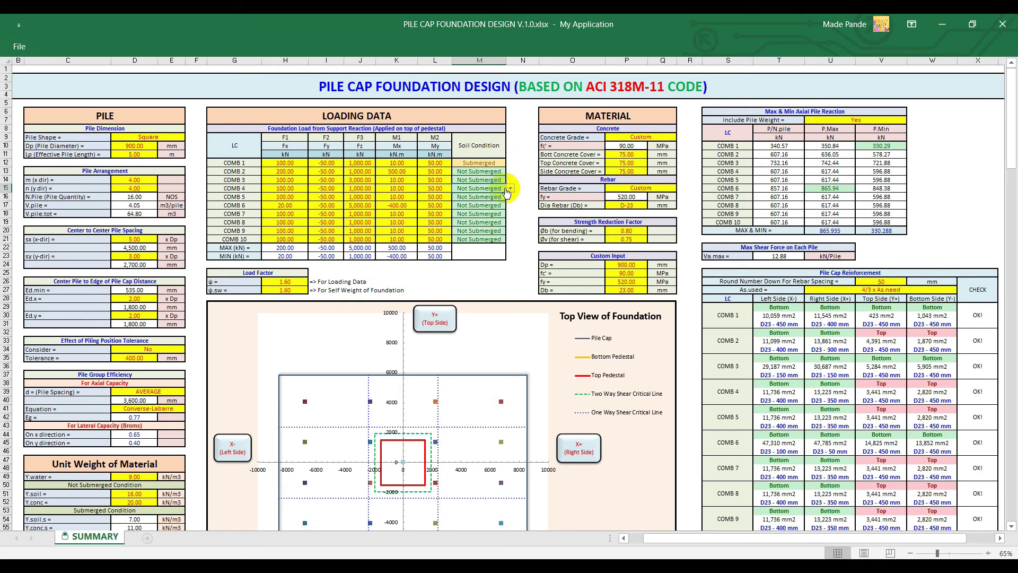
{"action": "left_click", "coordinate": [495, 202]}
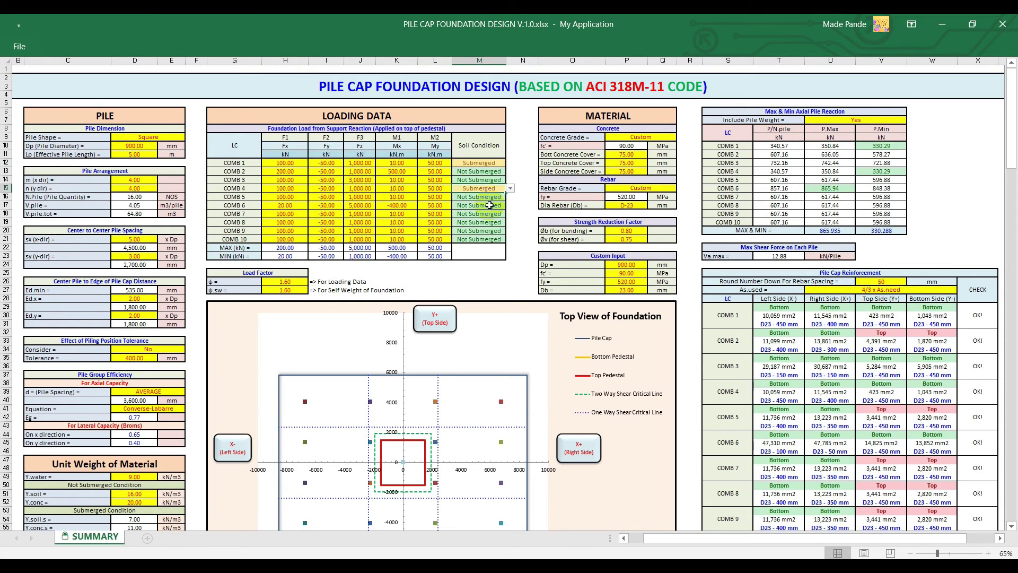
{"action": "left_click", "coordinate": [484, 224]}
{"action": "left_click", "coordinate": [511, 223]}
{"action": "left_click", "coordinate": [503, 238]}
Change COMB 7's Fz load to 700 and COMB 8's Fy load to 200.
{"action": "left_click", "coordinate": [360, 213]}
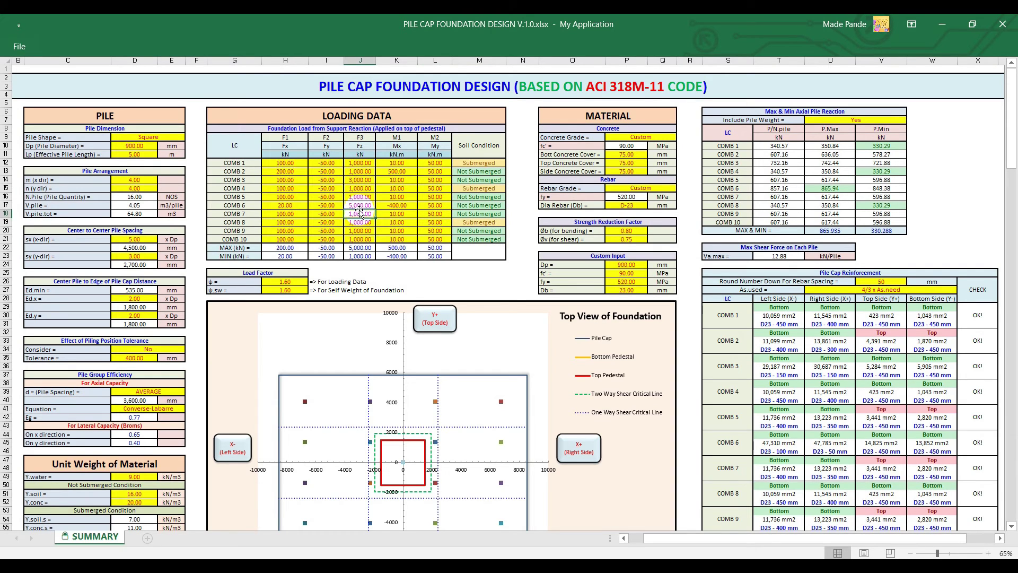
{"action": "key", "text": "BackSpace"}
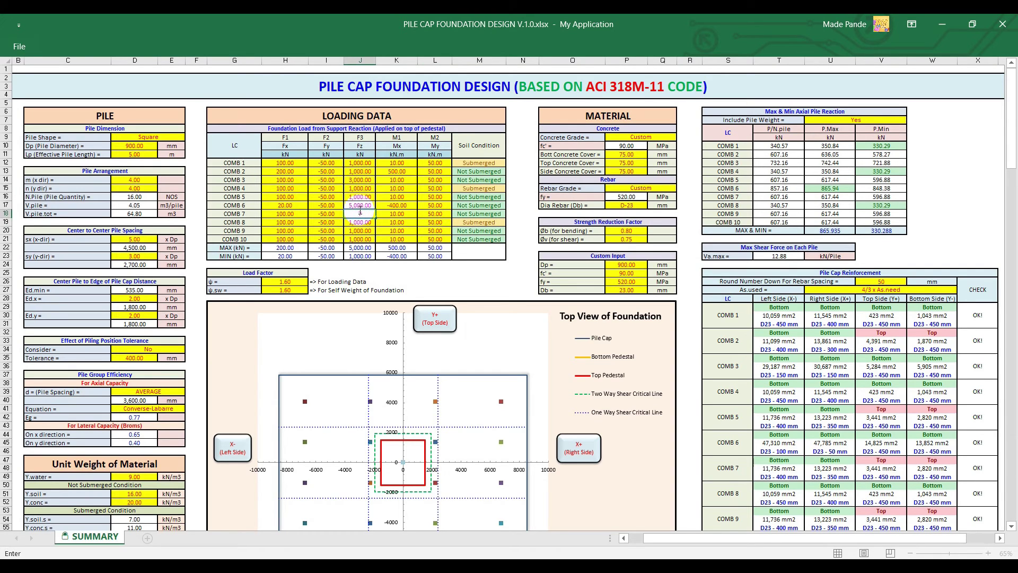
{"action": "type", "text": "700"}
{"action": "key", "text": "Return"}
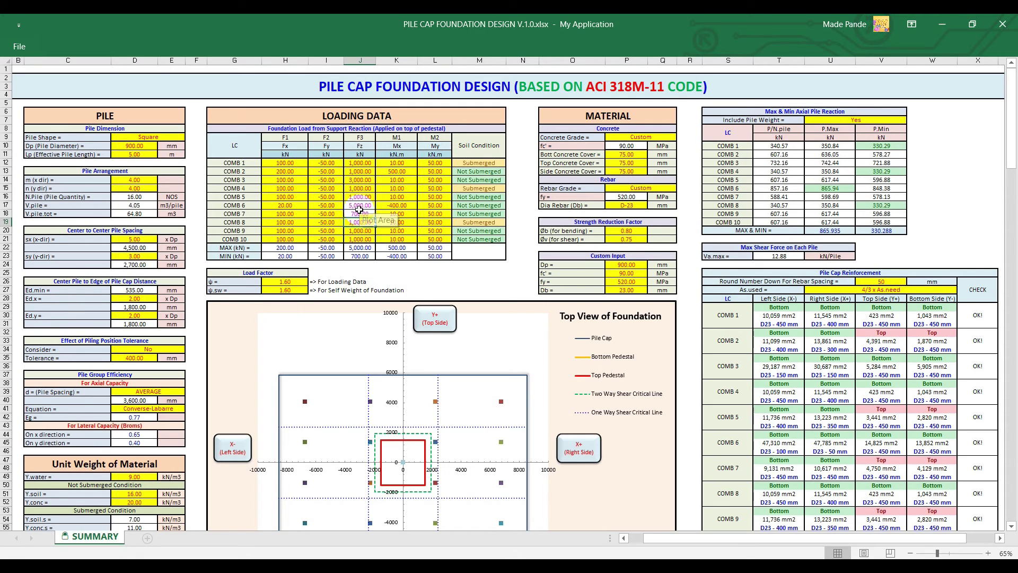
{"action": "key", "text": "Up"}
{"action": "key", "text": "Up"}
{"action": "key", "text": "Up"}
{"action": "key", "text": "Left"}
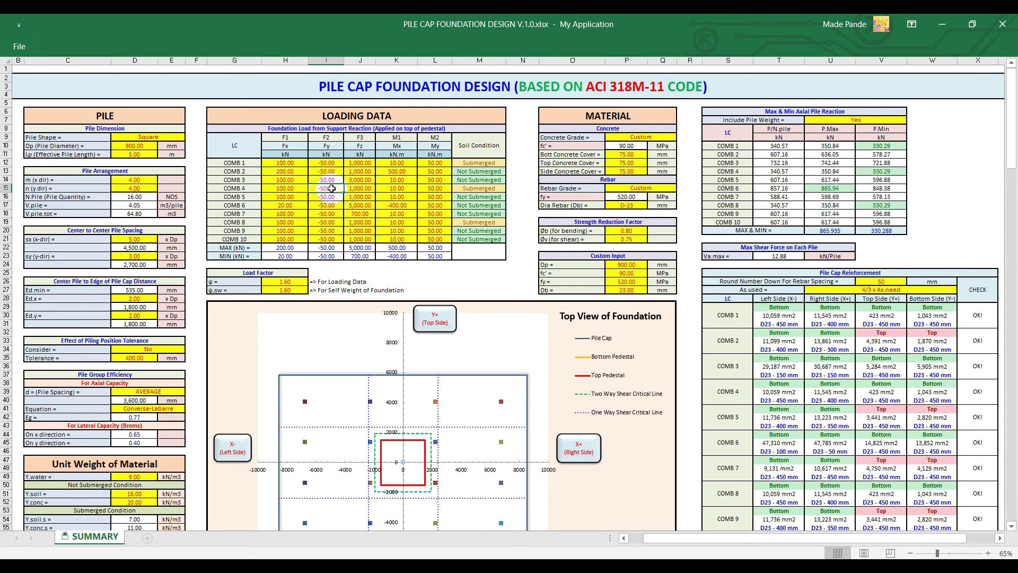
{"action": "left_click", "coordinate": [319, 223]}
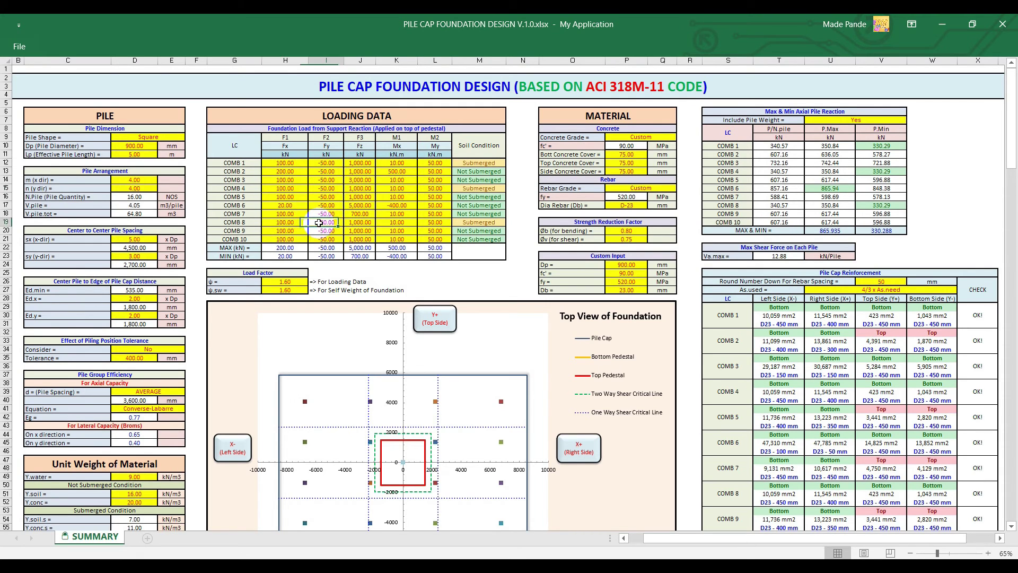
{"action": "type", "text": "200"}
{"action": "key", "text": "Return"}
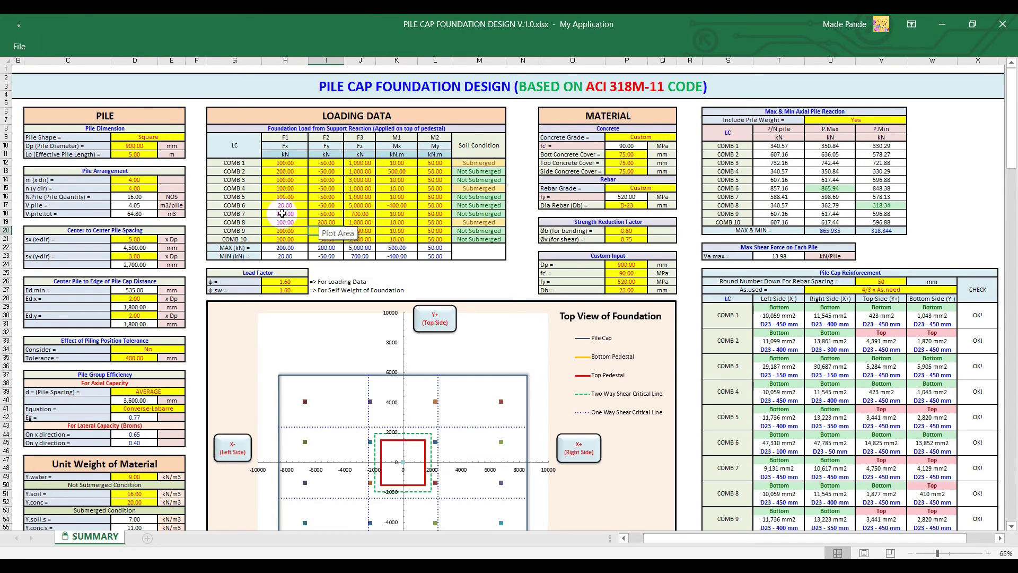
Arrange the piles as 6 in the y direction and 3 in the x direction.
{"action": "left_click", "coordinate": [143, 239]}
{"action": "left_click", "coordinate": [151, 188]}
{"action": "left_click", "coordinate": [162, 189]}
{"action": "left_click", "coordinate": [149, 225]}
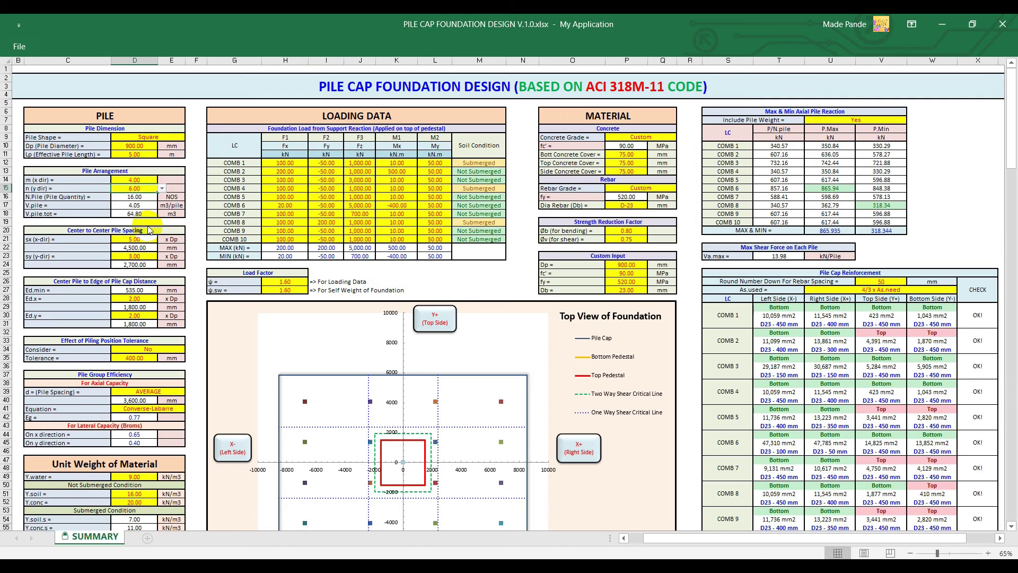
{"action": "left_click", "coordinate": [138, 180]}
{"action": "left_click", "coordinate": [163, 179]}
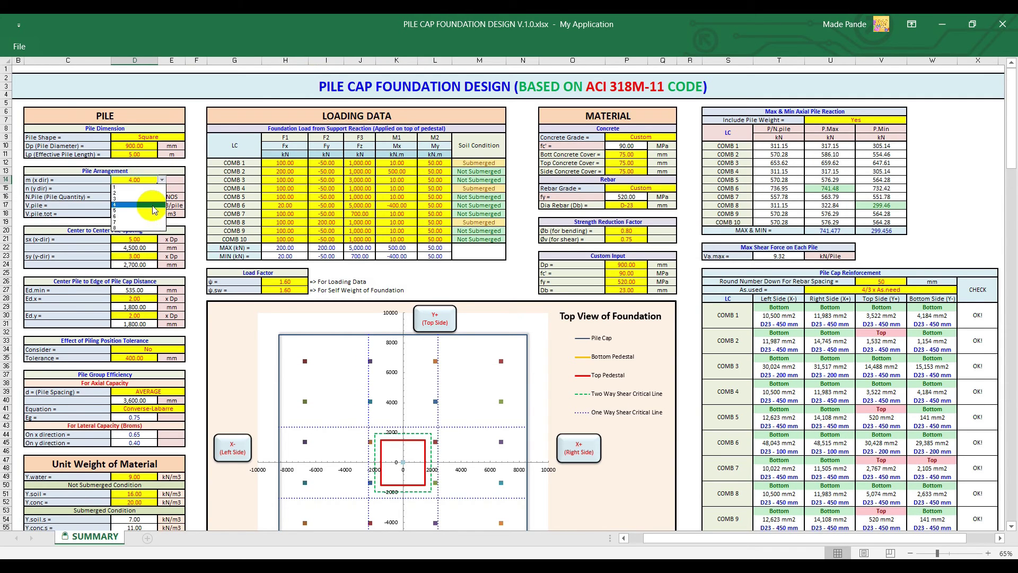
{"action": "left_click", "coordinate": [146, 199]}
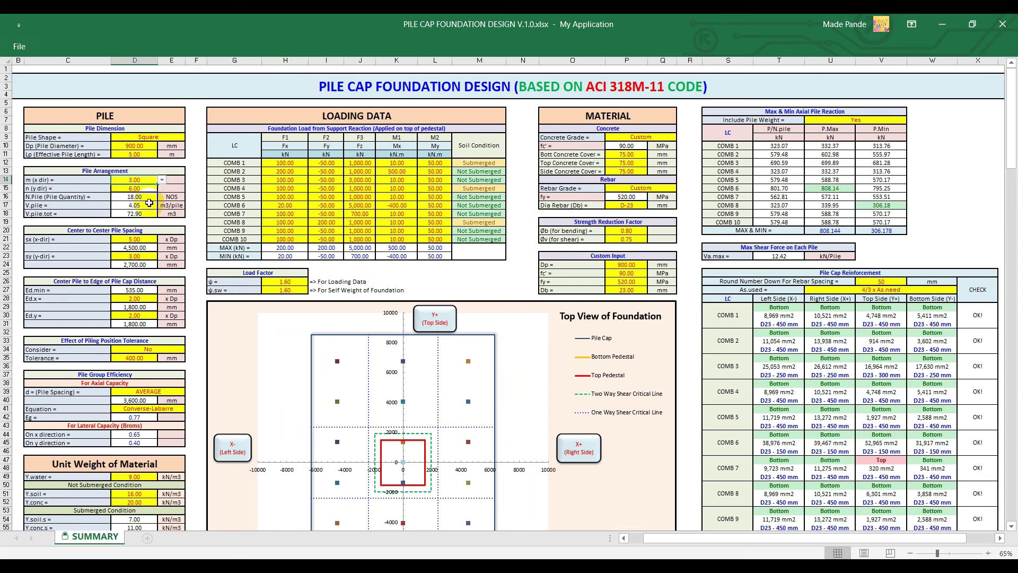
Set COMB 7's soil condition to Submerged.
{"action": "left_click", "coordinate": [477, 214]}
{"action": "left_click", "coordinate": [507, 214]}
{"action": "left_click", "coordinate": [497, 223]}
Set COMB 3's soil condition to Submerged.
{"action": "left_click", "coordinate": [488, 181]}
{"action": "left_click", "coordinate": [510, 181]}
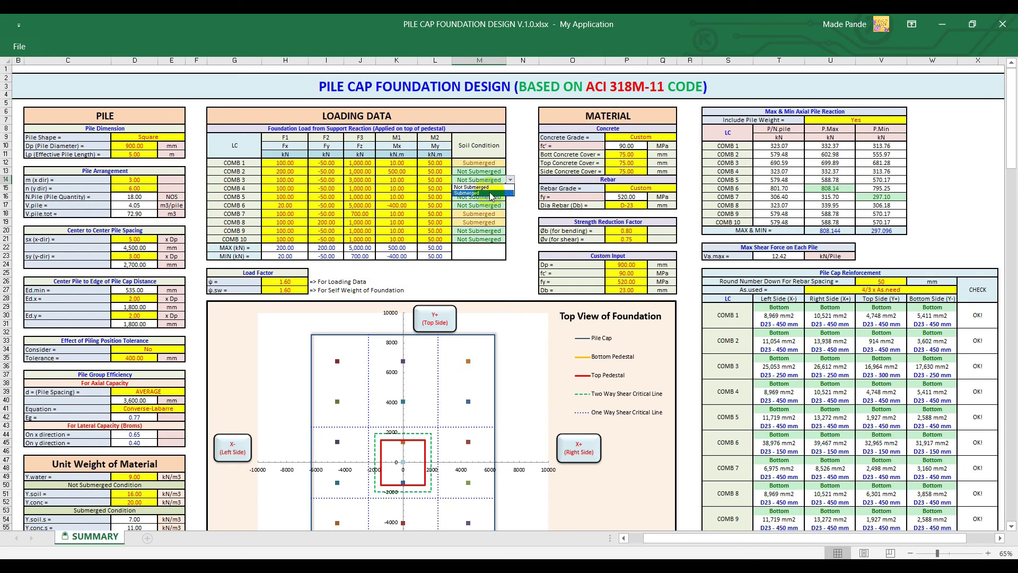
{"action": "left_click", "coordinate": [490, 193]}
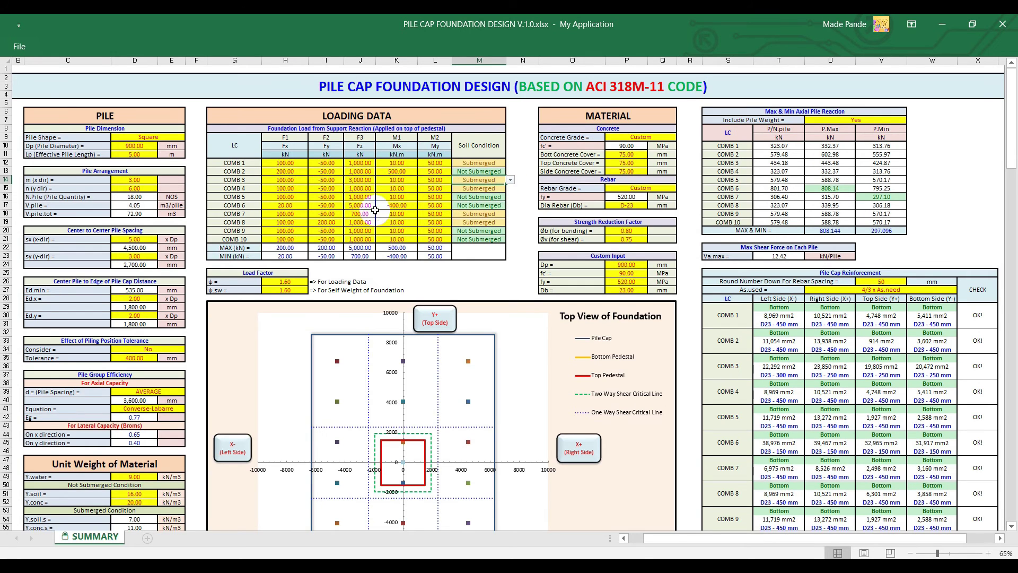
Change the Fz load to 2,000 for COMB 9 and -3,000 for COMB 4.
{"action": "left_click", "coordinate": [360, 231]}
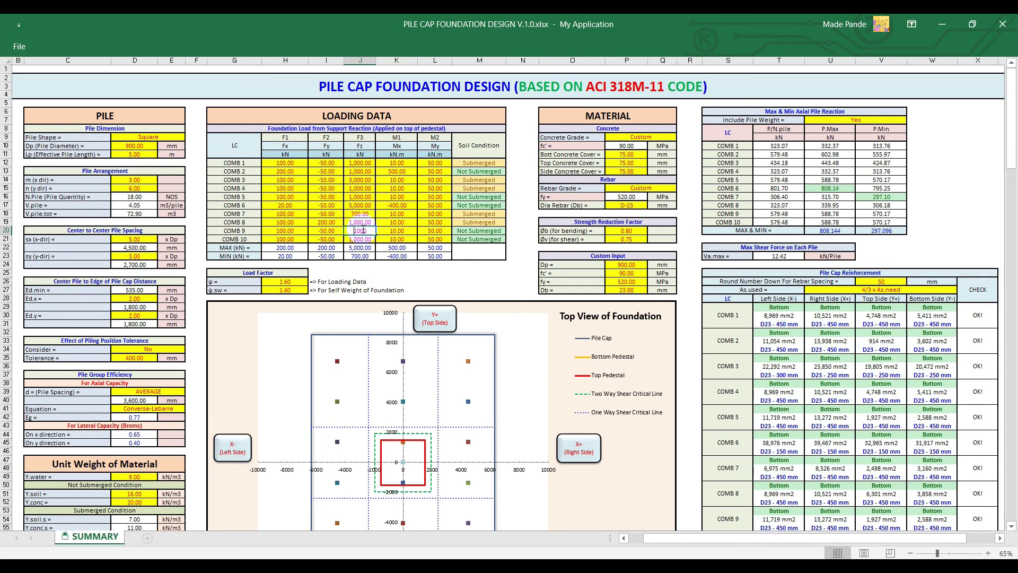
{"action": "type", "text": "20"}
{"action": "left_click", "coordinate": [360, 206]}
{"action": "left_click", "coordinate": [360, 189]}
{"action": "type", "text": "10"}
{"action": "type", "text": "-3000"}
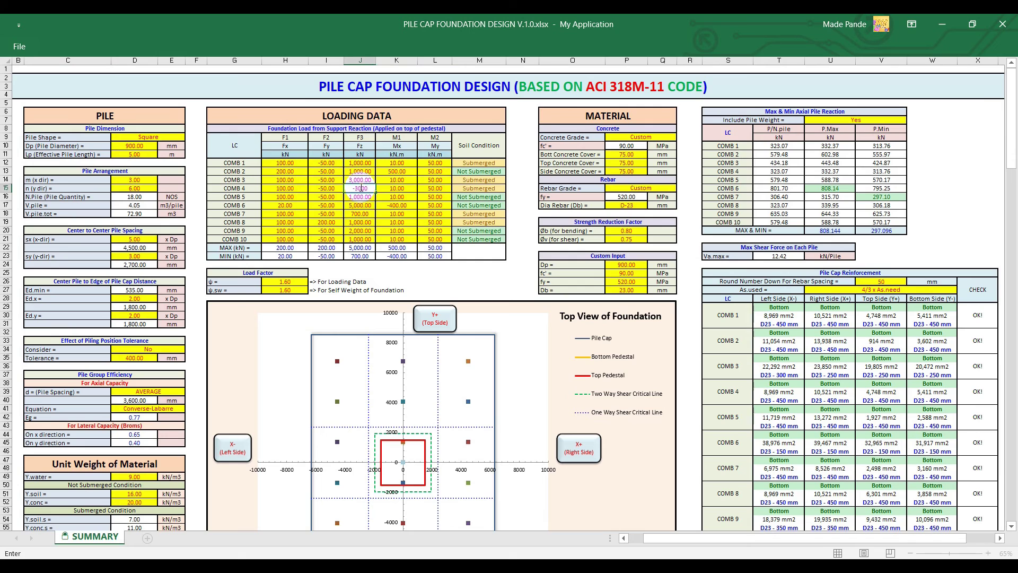
{"action": "key", "text": "Return"}
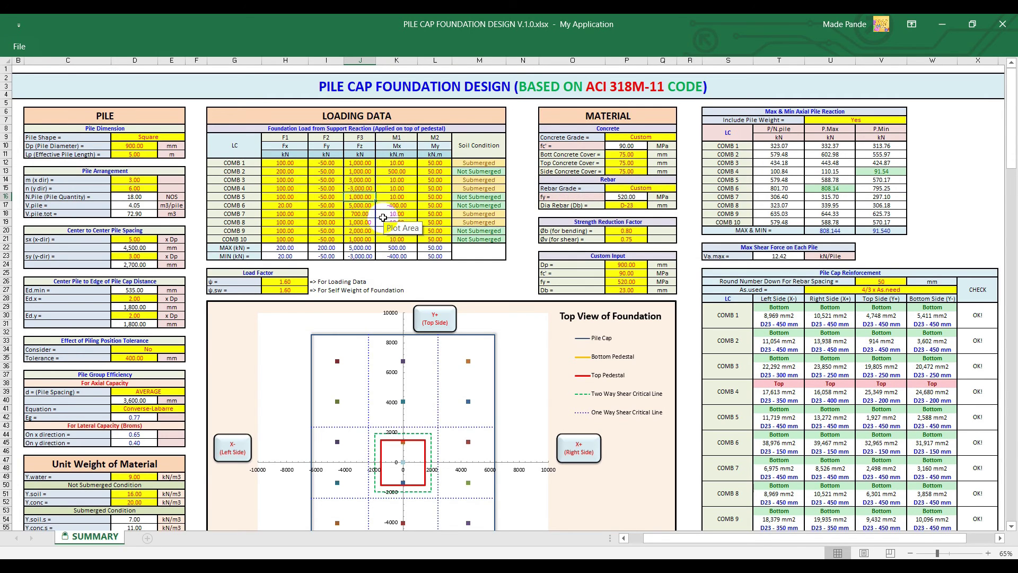
Toggle COMB 4's soil condition to Not Submerged and back to Submerged.
{"action": "left_click", "coordinate": [480, 189]}
{"action": "left_click", "coordinate": [510, 189]}
{"action": "left_click", "coordinate": [500, 201]}
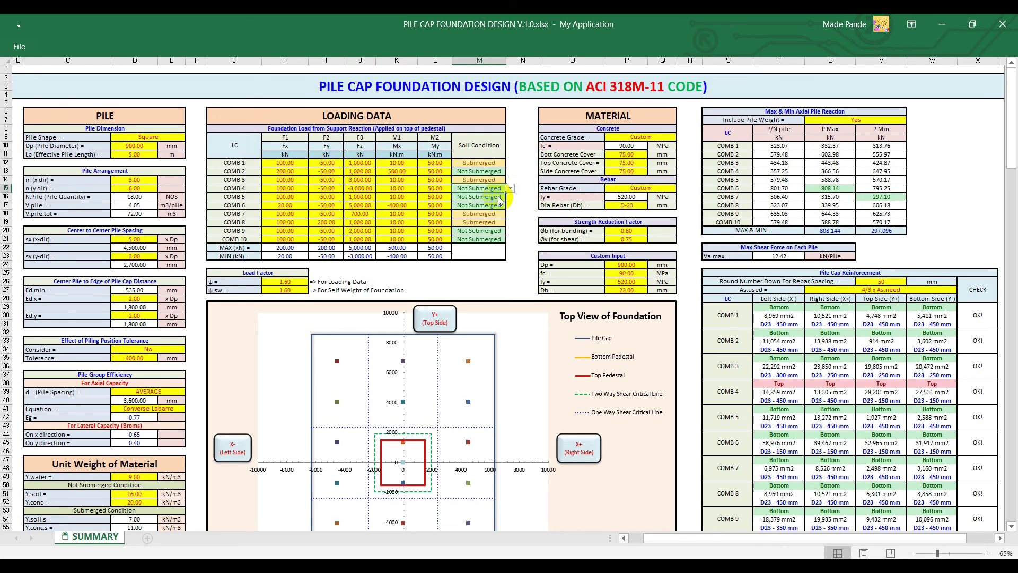
{"action": "left_click", "coordinate": [509, 190]}
{"action": "left_click", "coordinate": [496, 202]}
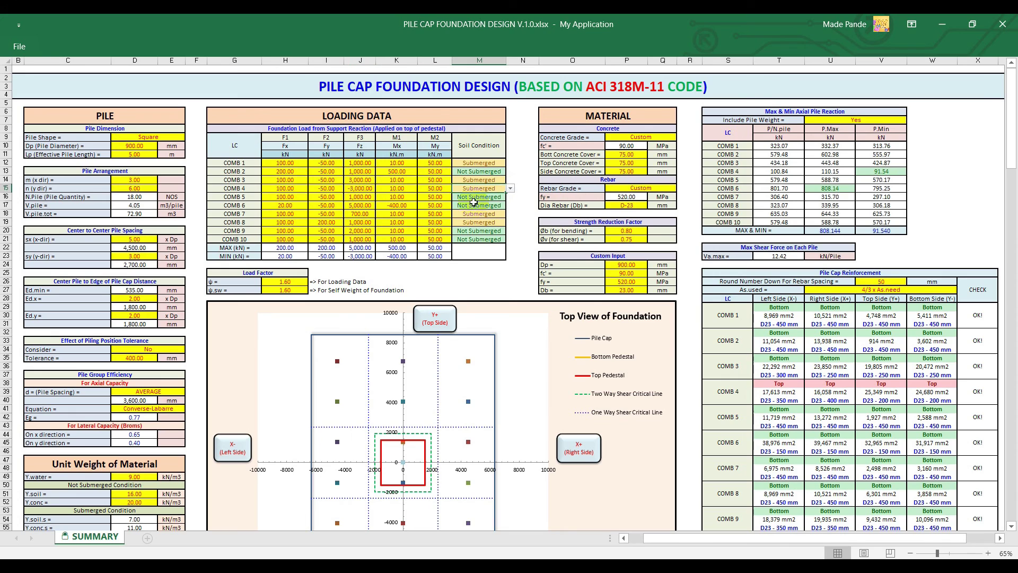
{"action": "left_click_drag", "start_coordinate": [300, 263], "coordinate": [292, 288]}
{"action": "left_click", "coordinate": [293, 281]}
{"action": "type", "text": "2"}
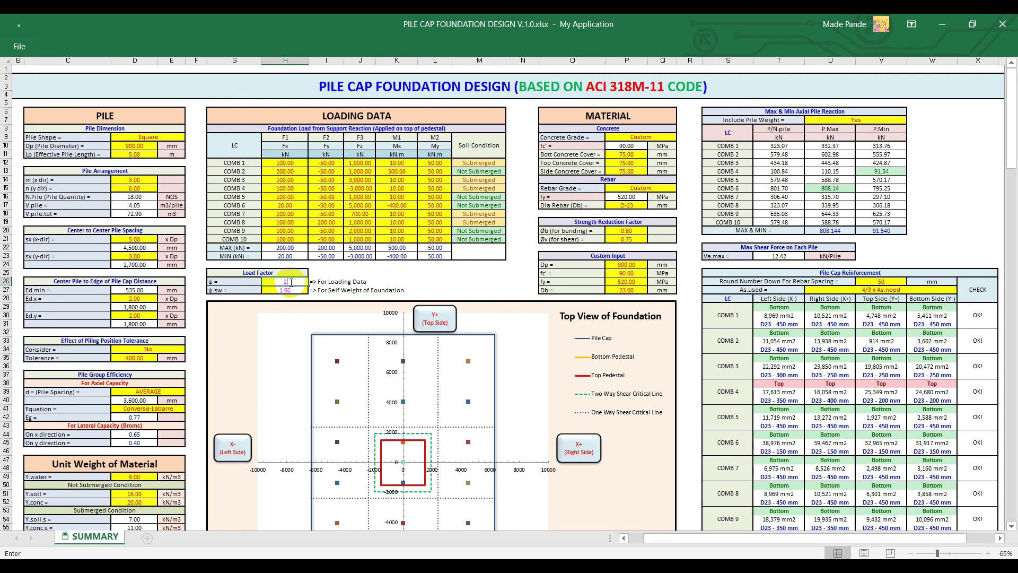
Try load factor ψ values 2.00 and 1.00 in H26, then settle on 1.50.
{"action": "key", "text": "Return"}
{"action": "left_click", "coordinate": [291, 283]}
{"action": "type", "text": "1"}
{"action": "key", "text": "Return"}
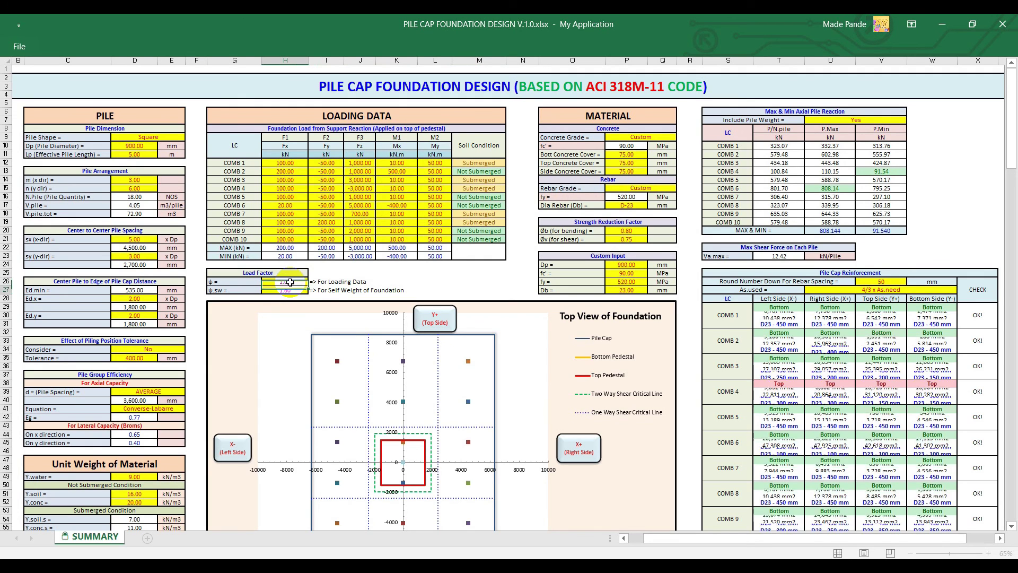
{"action": "type", "text": "1.5"}
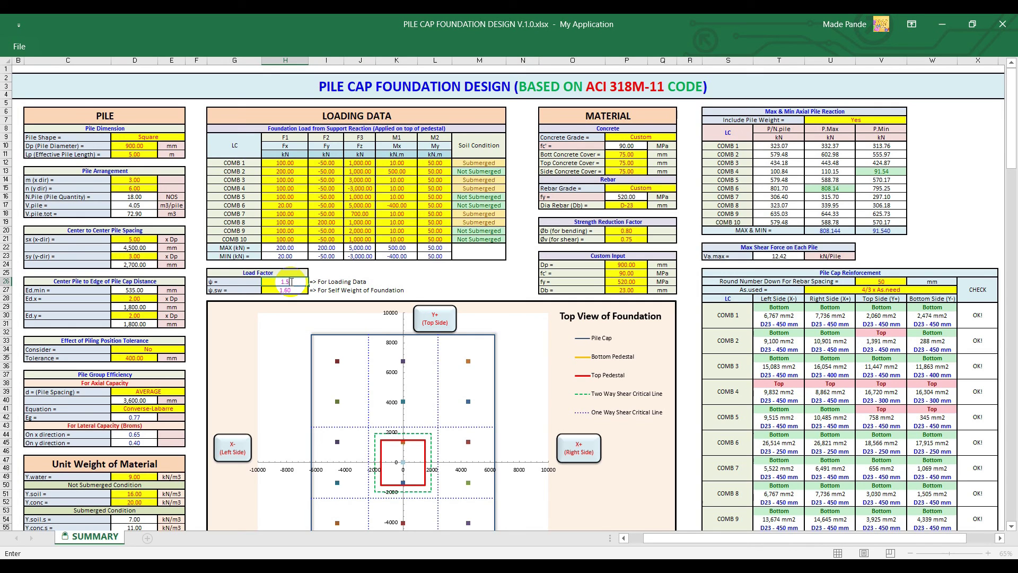
{"action": "key", "text": "Return"}
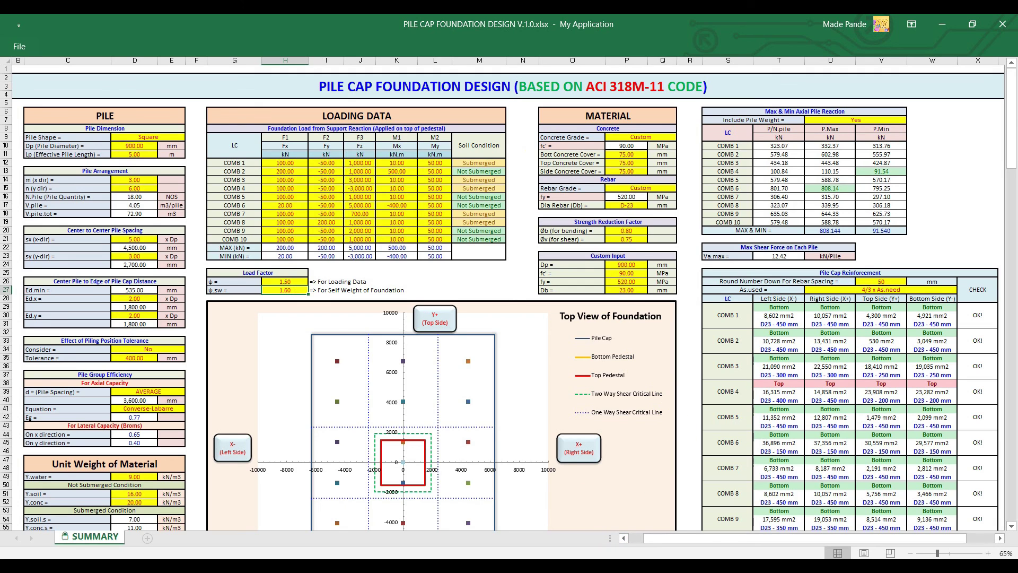
{"action": "left_click", "coordinate": [601, 270]}
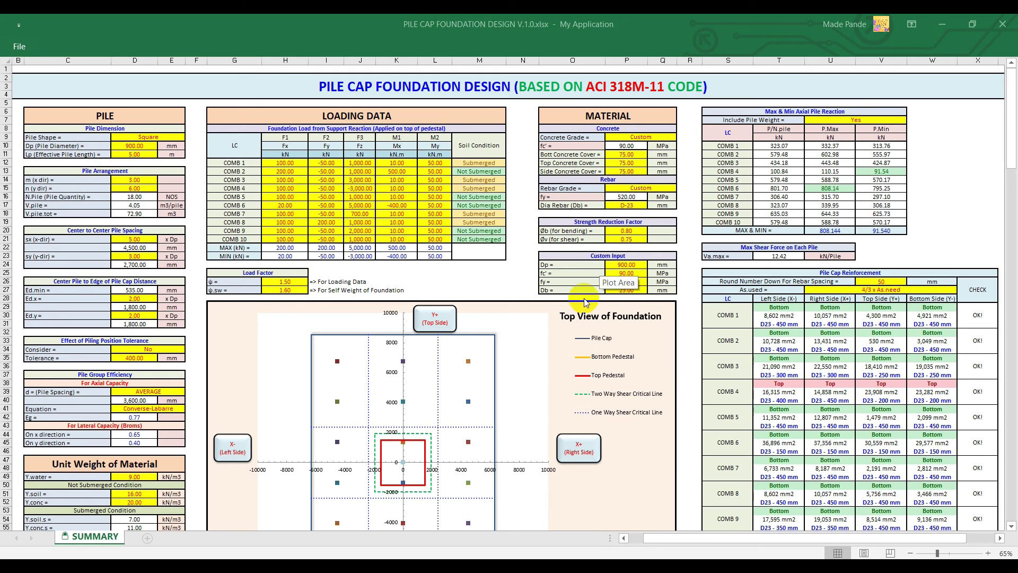
Close the pile cap workbook without saving the changes.
{"action": "left_click", "coordinate": [1003, 24]}
{"action": "left_click", "coordinate": [504, 312]}
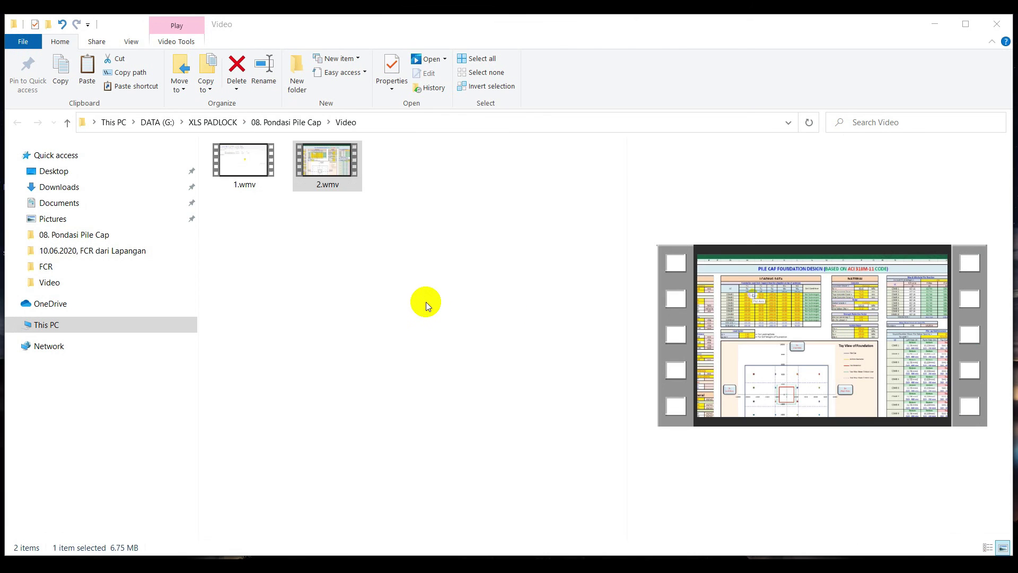
{"action": "left_click", "coordinate": [430, 306]}
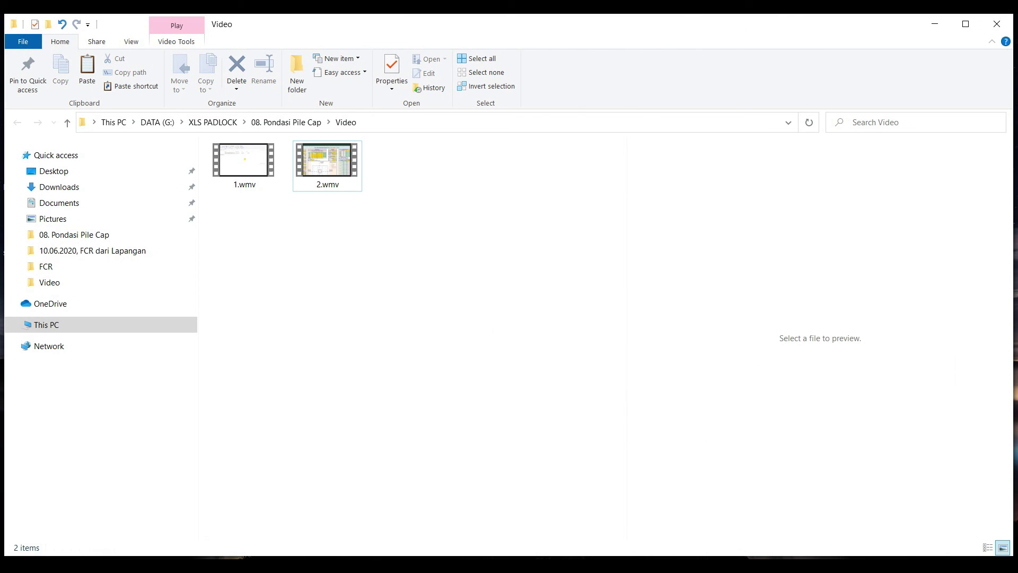